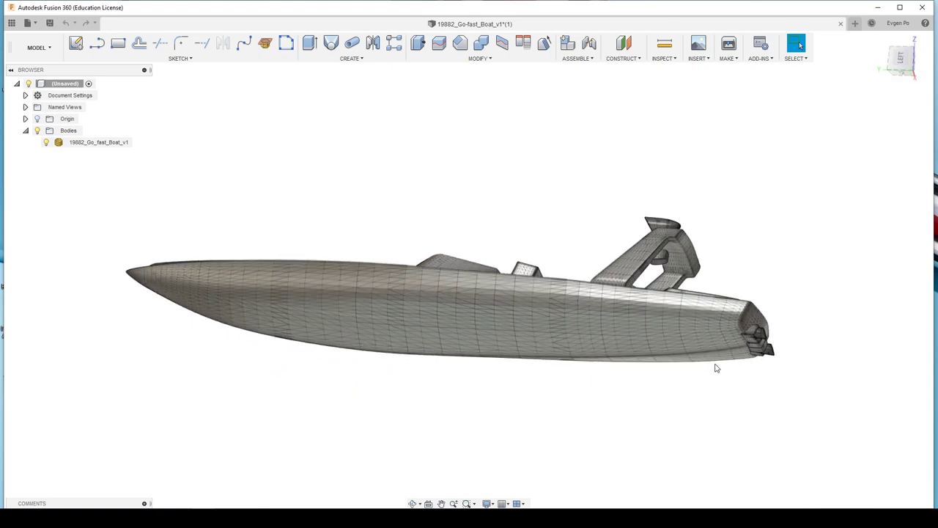
Step: Start a mesh section sketch on the boat, restarting it after cancelling a first attempt
left_click(188, 60)
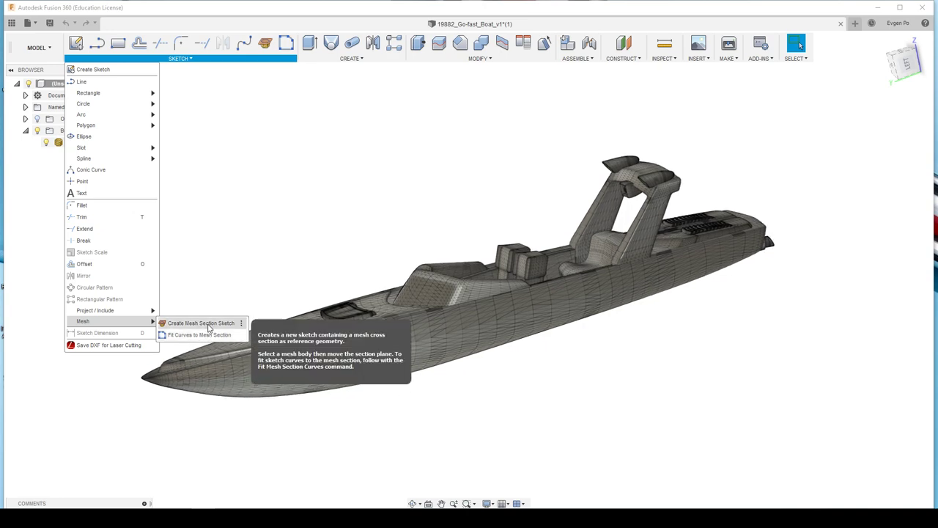
left_click(208, 325)
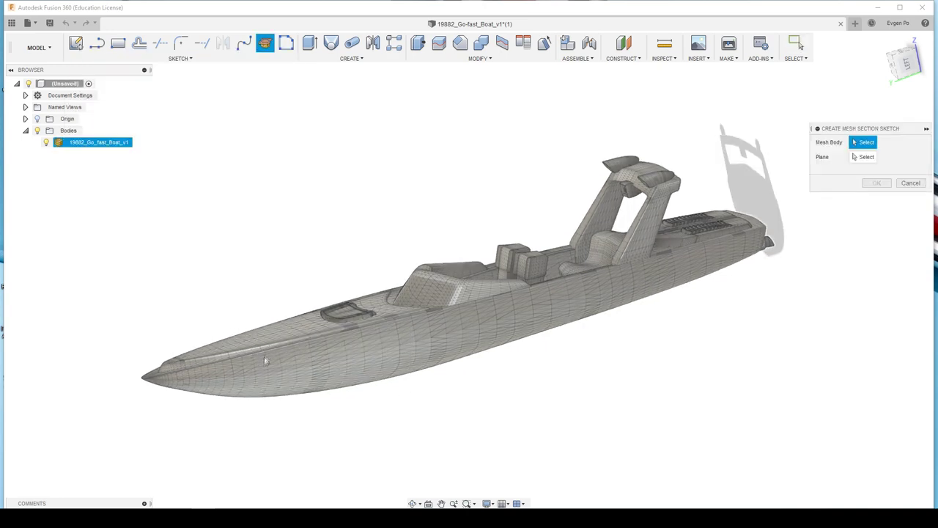
left_click(262, 363)
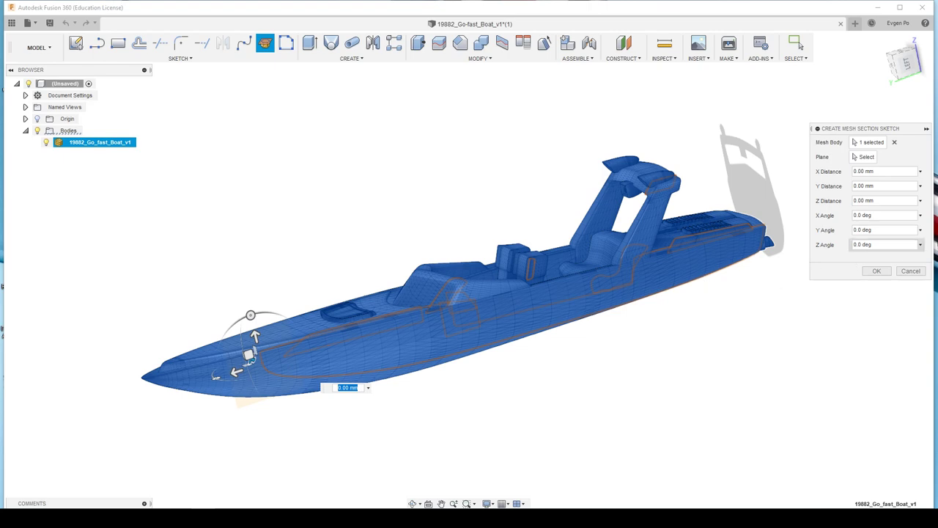
left_click(912, 271)
left_click(179, 58)
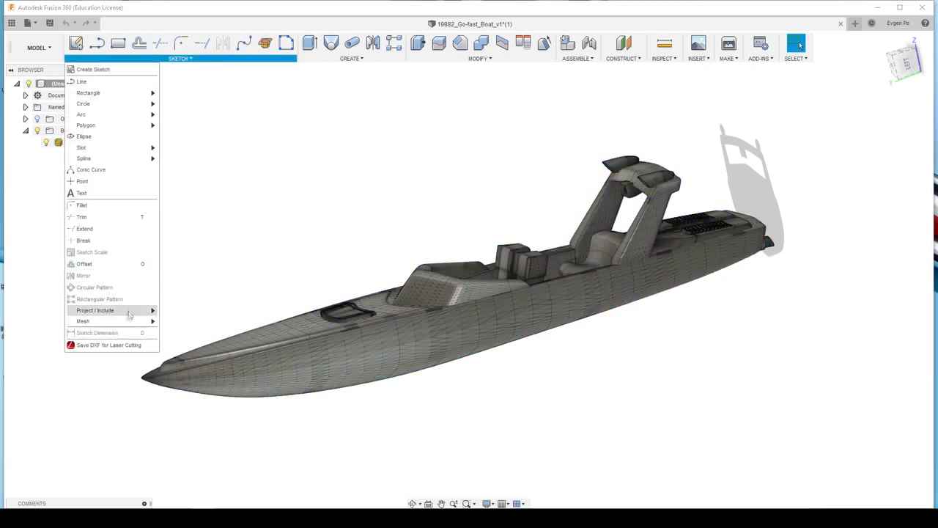
mouse_move(110, 321)
left_click(201, 325)
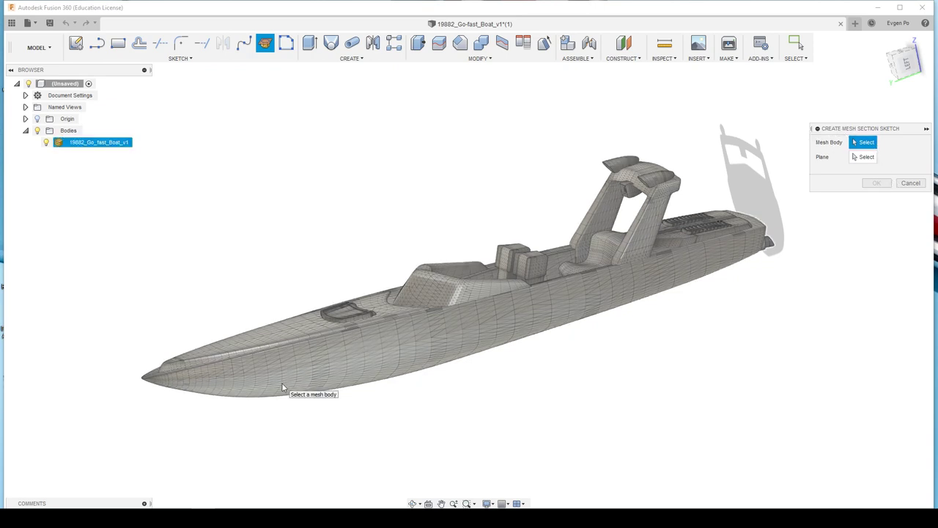
Step: Select the boat mesh as the body to cut and pick the cross-section plane
middle_click_drag(280, 378, 264, 367, "shift")
left_click(258, 373)
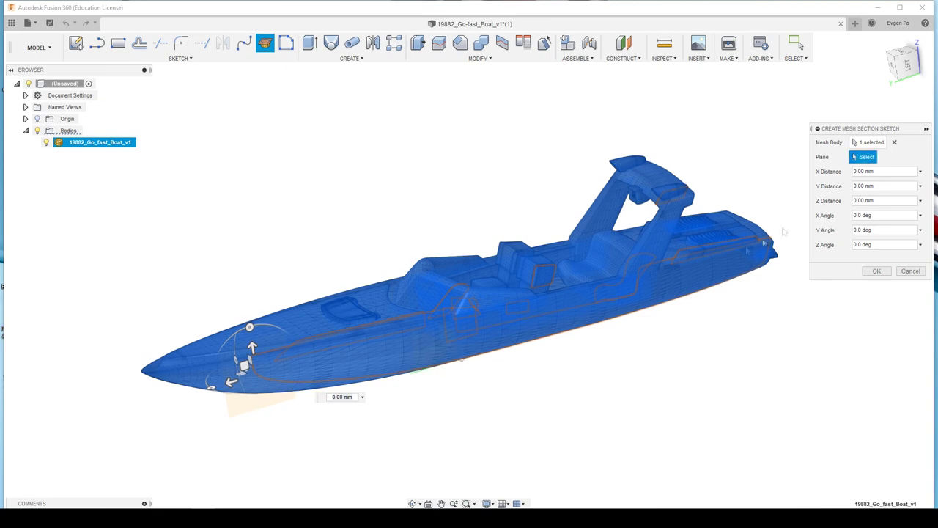
middle_click_drag(804, 219, 473, 349, "shift")
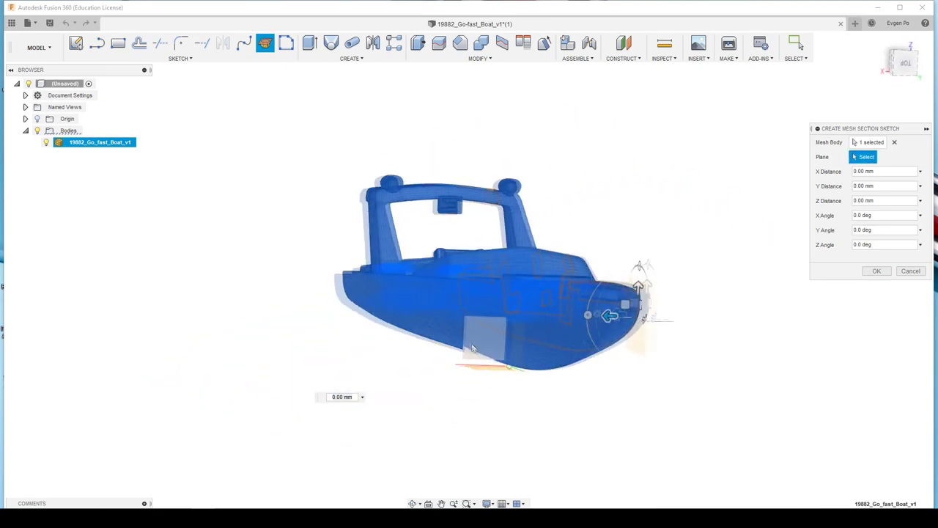
left_click(473, 349)
mouse_move(477, 353)
middle_mouse_down("shift")
mouse_move(468, 341)
mouse_move(493, 386)
mouse_move(485, 361)
middle_mouse_up("shift")
Step: Slide the section plane along X to 6600 mm near the bow and create the sketch
mouse_move(481, 359)
left_mouse_down()
mouse_move(402, 359)
mouse_move(333, 381)
left_mouse_up()
scroll(370, 285, "up", 5)
mouse_move(371, 274)
middle_mouse_down("shift")
mouse_move(386, 324)
mouse_move(344, 262)
mouse_move(349, 228)
middle_mouse_up("shift")
left_click_drag(346, 472, 385, 460)
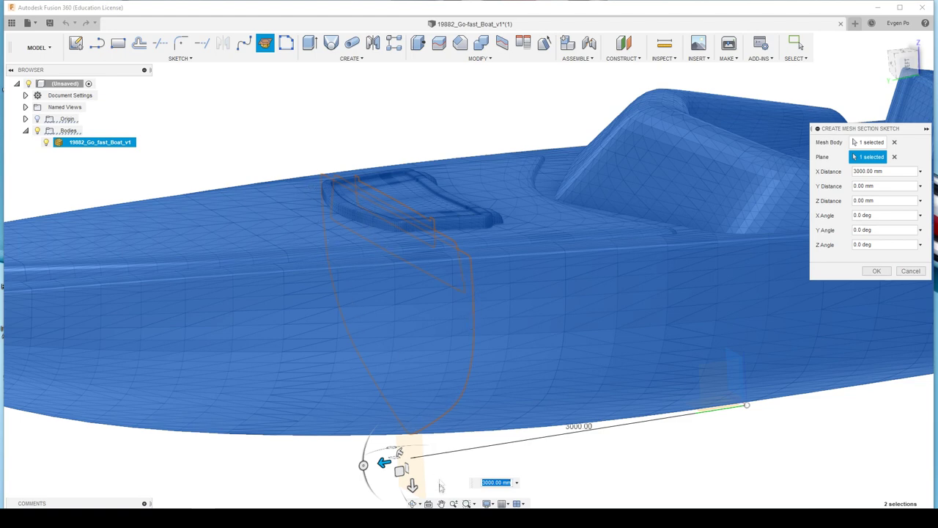
left_click_drag(385, 462, 640, 403)
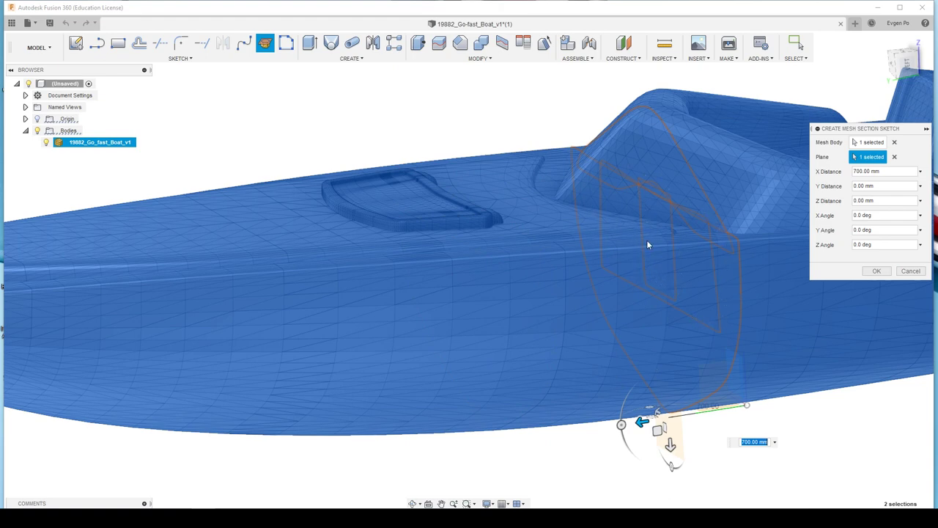
middle_click_drag(671, 187, 599, 295, "shift")
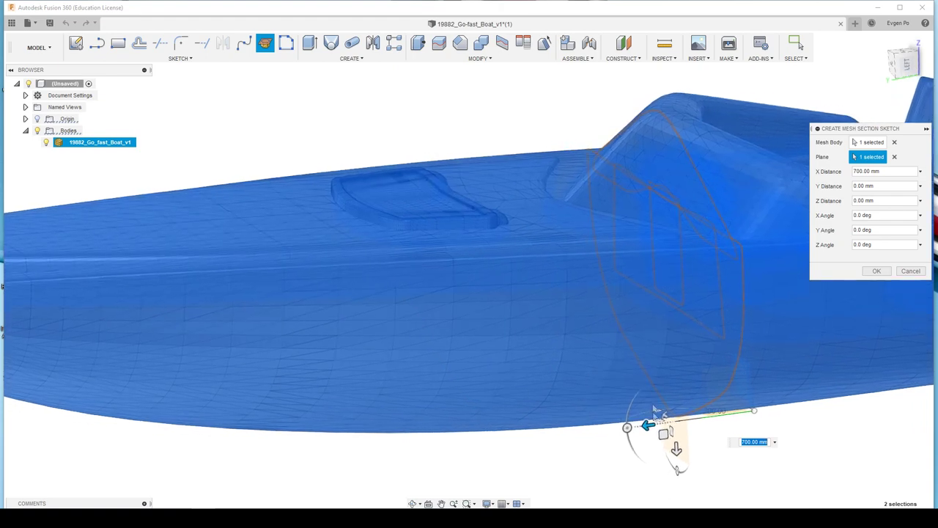
scroll(599, 296, "down", 3)
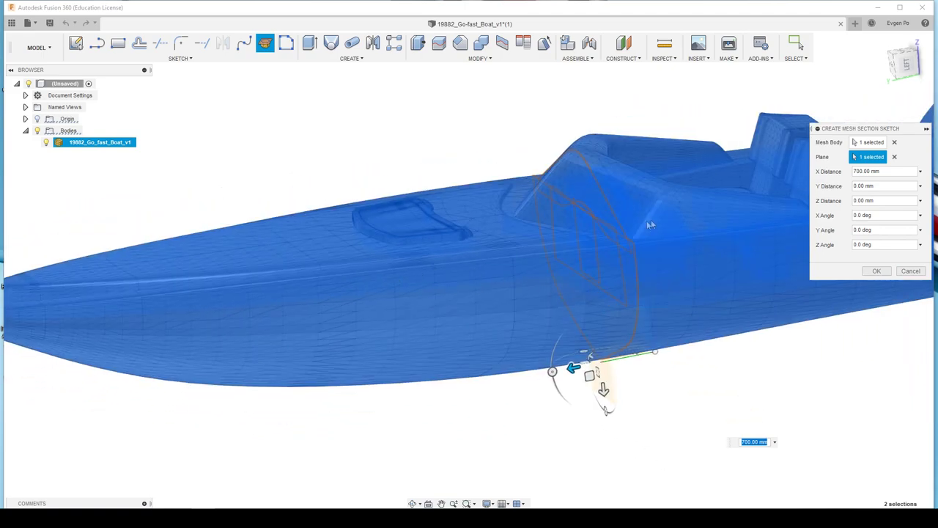
left_click_drag(574, 368, 251, 373)
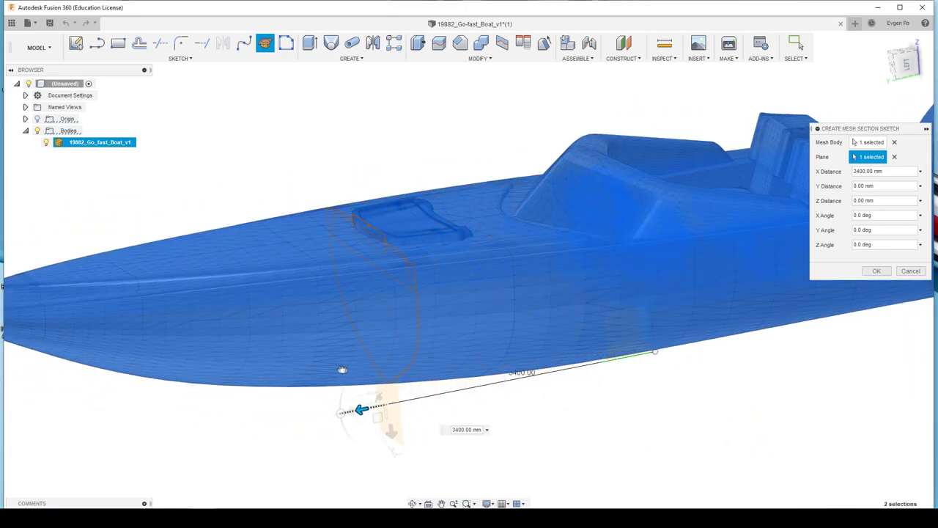
left_click_drag(251, 373, 184, 331)
left_click(877, 271)
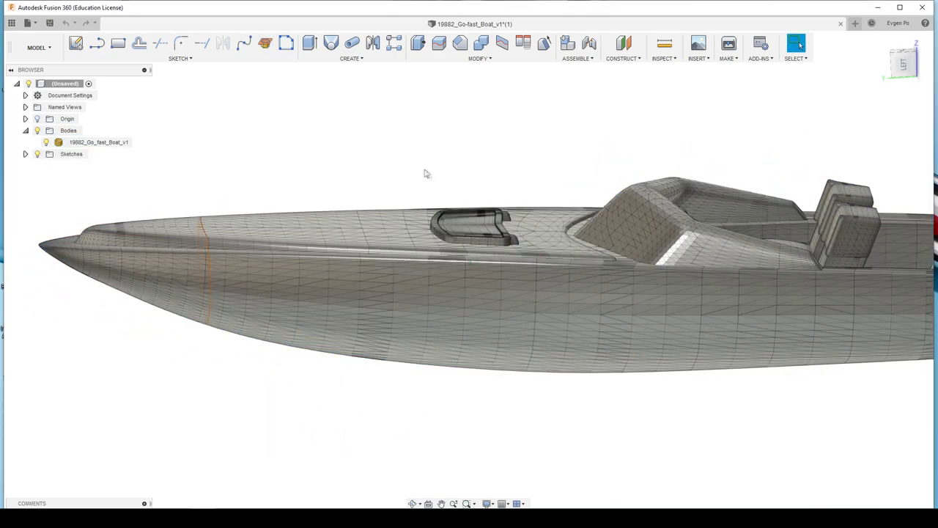
Step: Create a second section sketch of the boat mesh with the plane at about 2200 mm along X
left_click(266, 43)
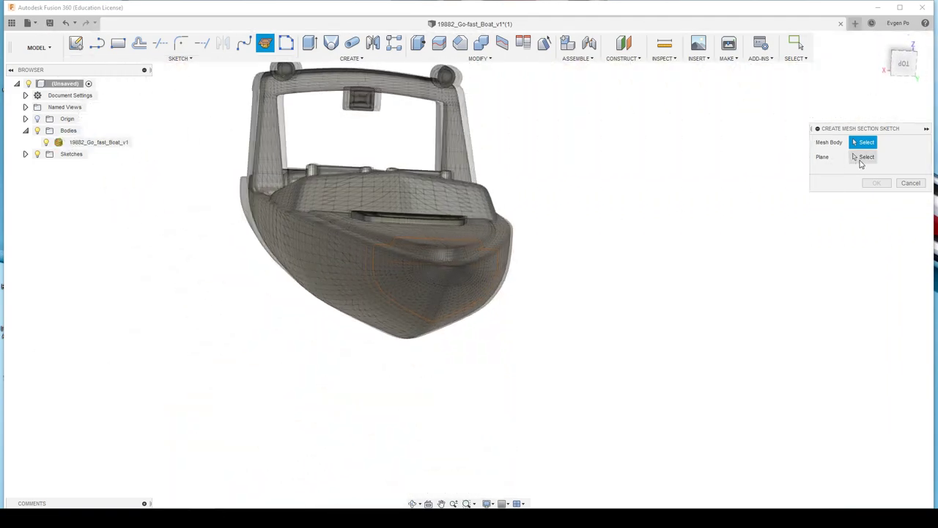
left_click(99, 142)
left_click(871, 158)
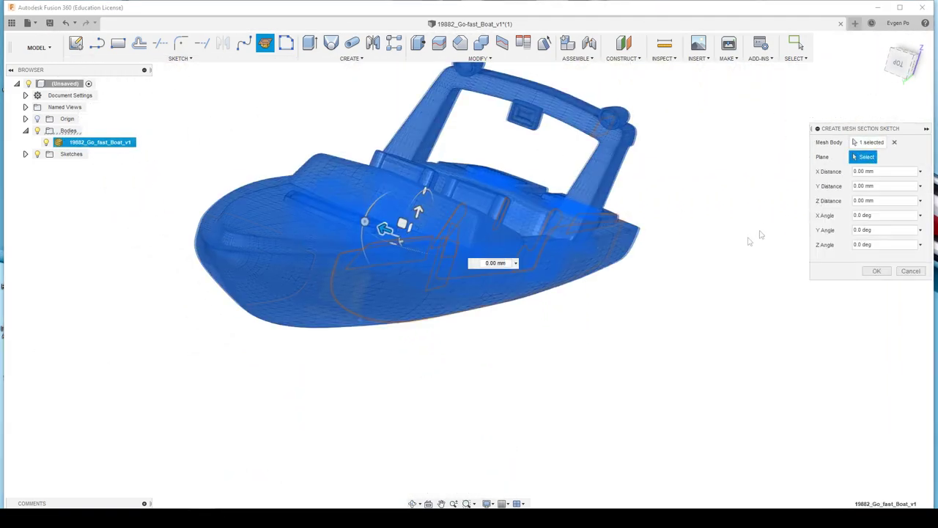
left_click(372, 316)
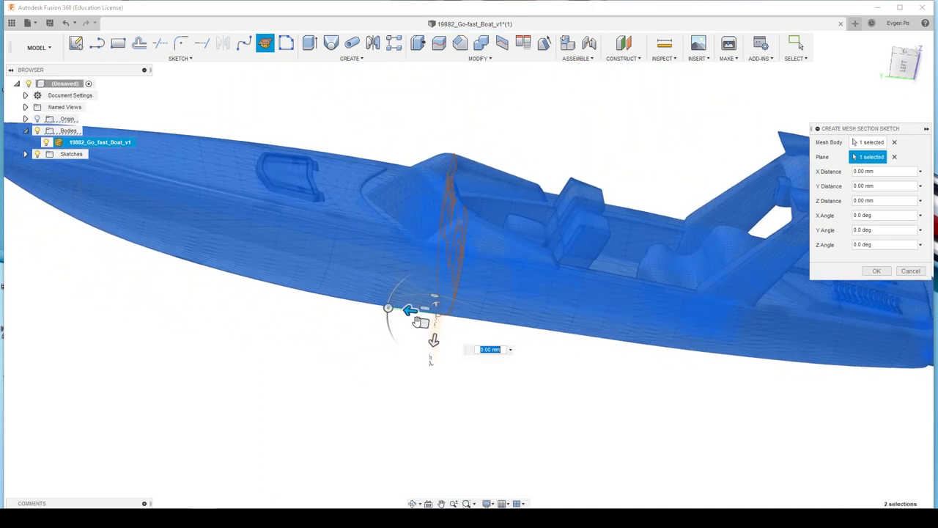
left_click_drag(409, 314, 313, 287)
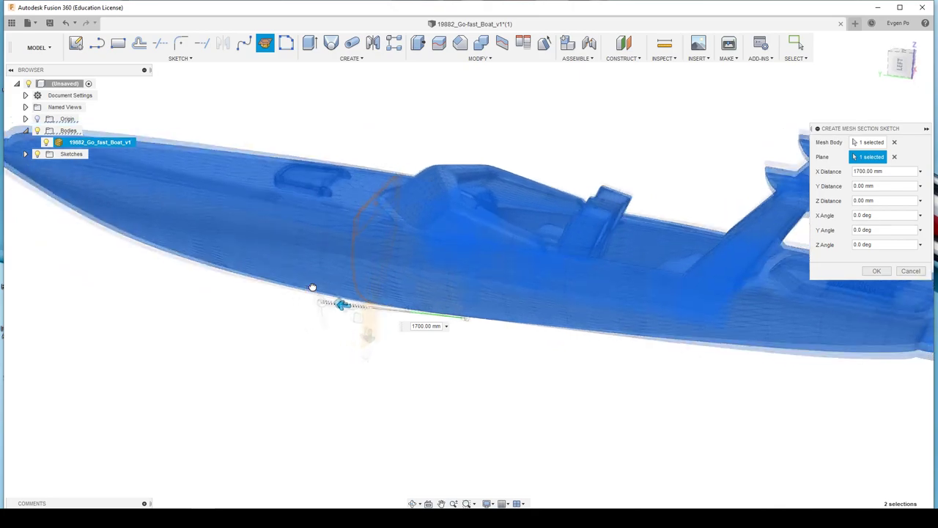
left_click_drag(312, 288, 388, 306)
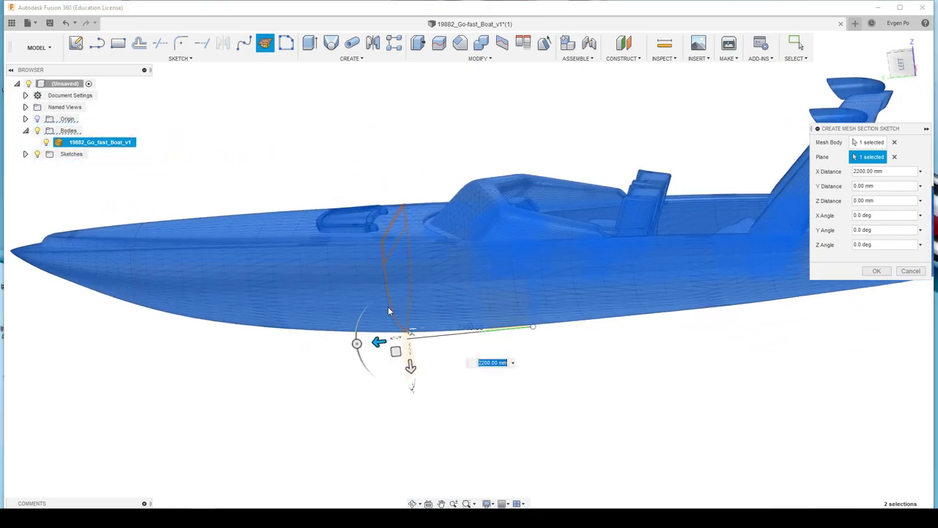
left_click(876, 271)
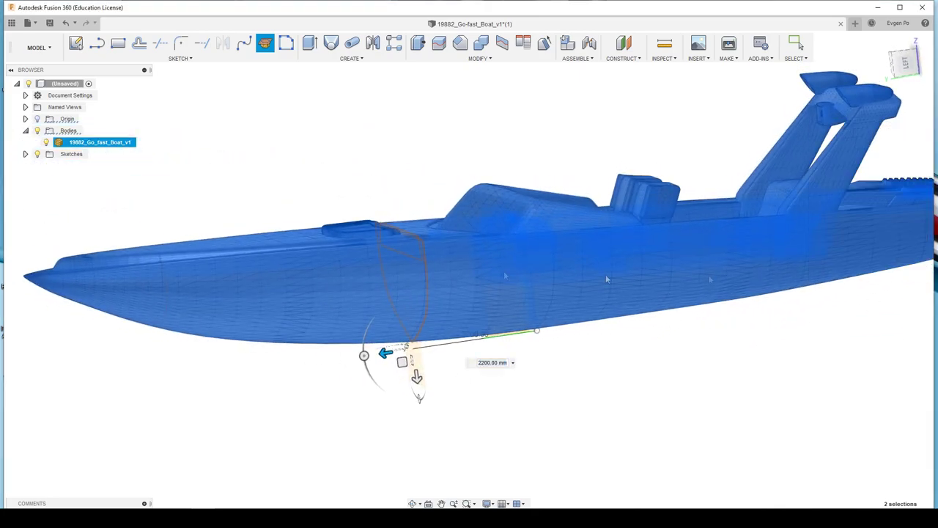
left_click(103, 145)
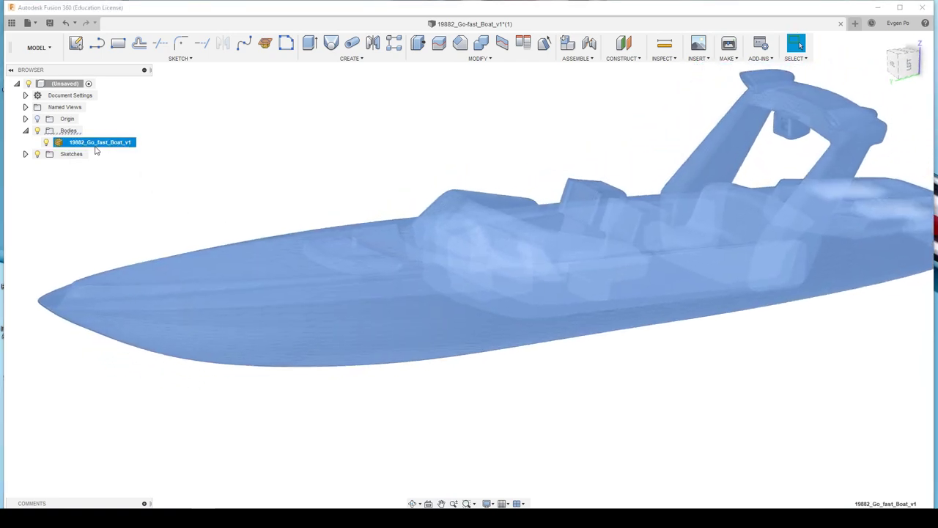
Step: Hide the boat mesh, briefly toggling it back on, and orbit around the two section curves
left_click(46, 142)
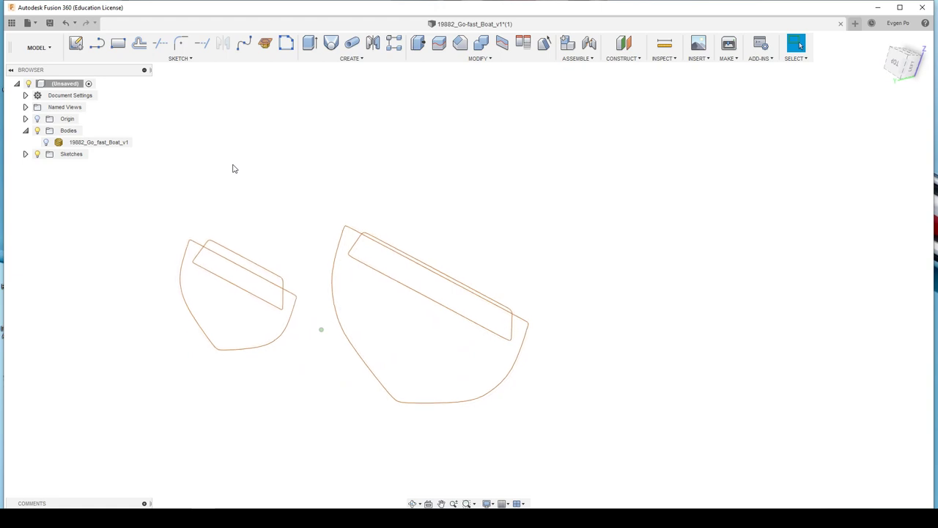
left_click(46, 142)
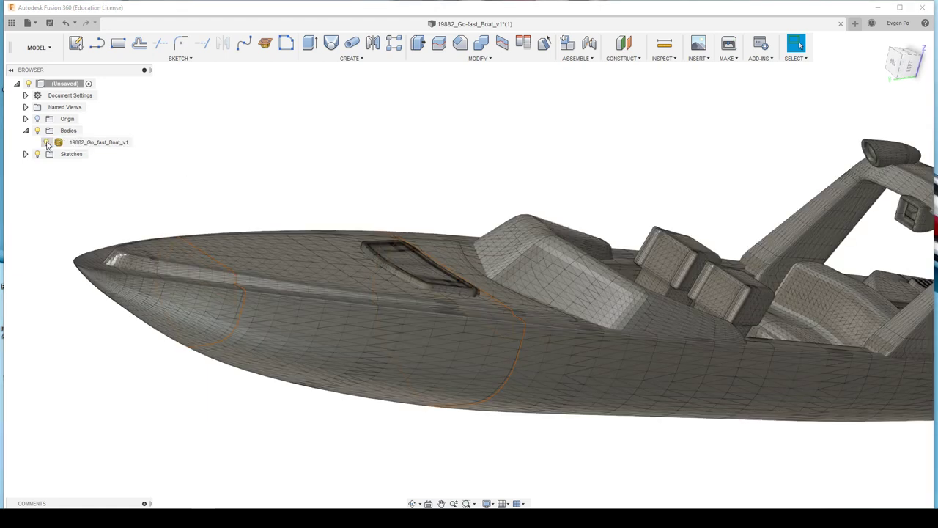
left_click(47, 143)
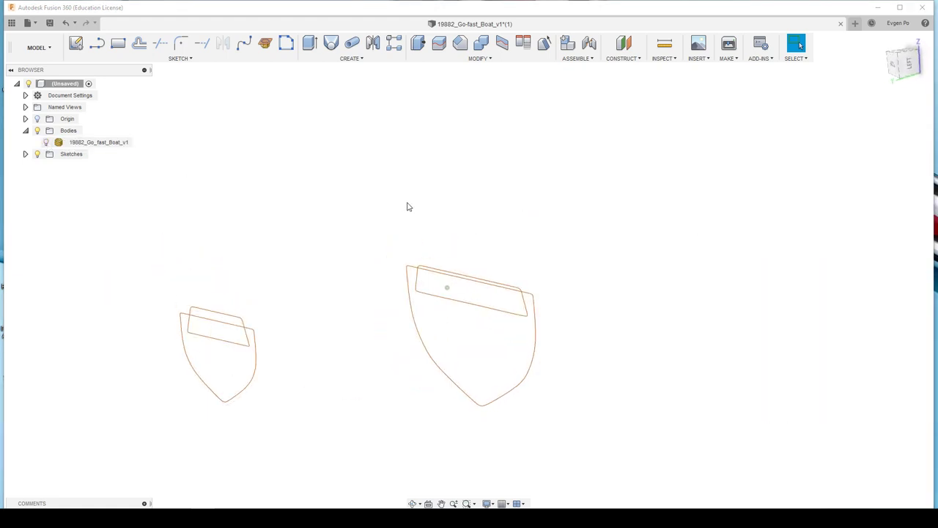
middle_click_drag(408, 207, 374, 292, "shift")
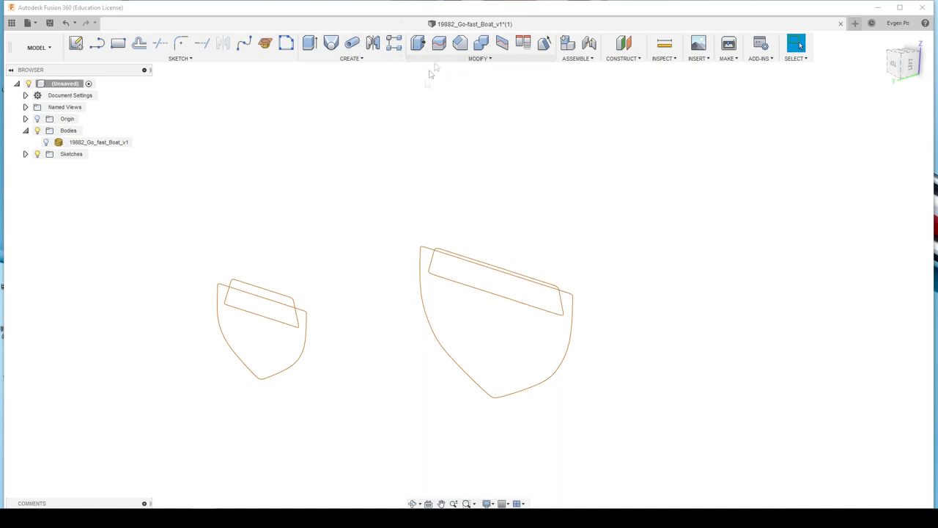
left_click(898, 23)
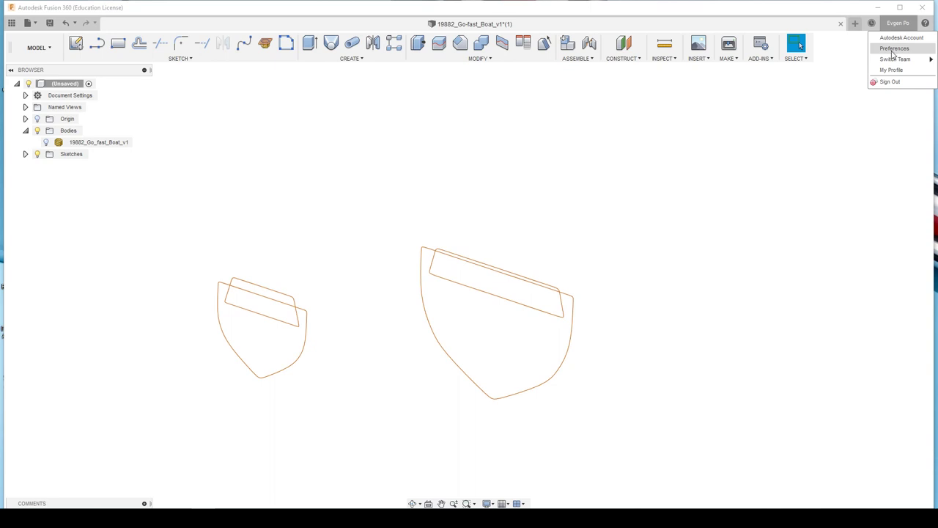
left_click(893, 49)
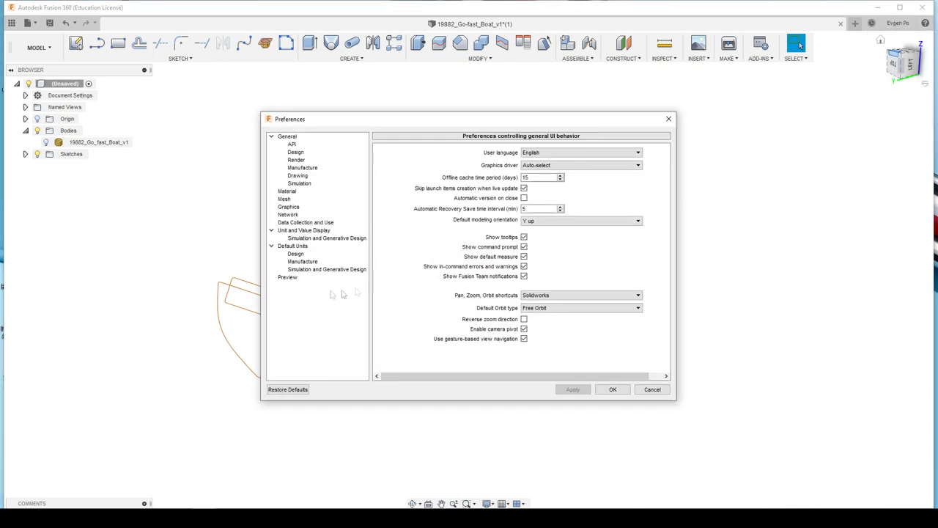
left_click(288, 278)
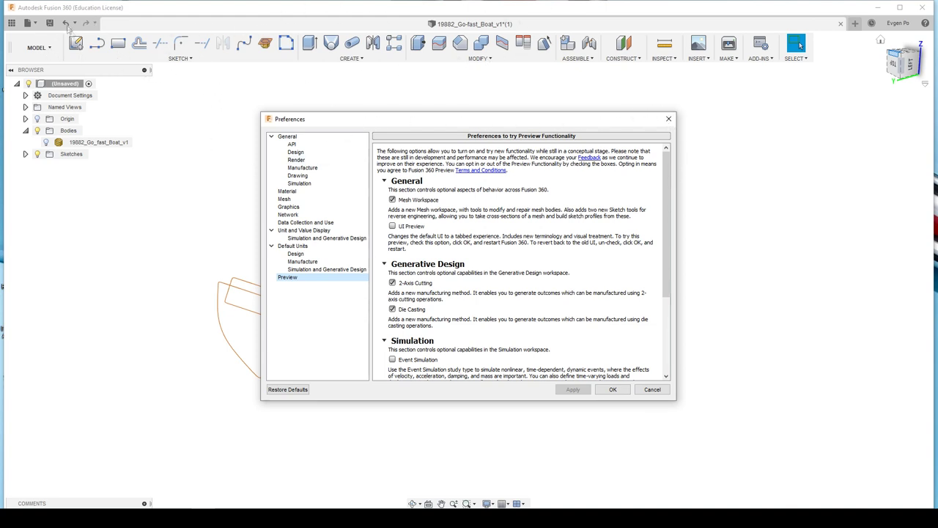
left_click(668, 119)
middle_click_drag(540, 195, 270, 283, "shift")
middle_click_drag(342, 314, 169, 192, "shift")
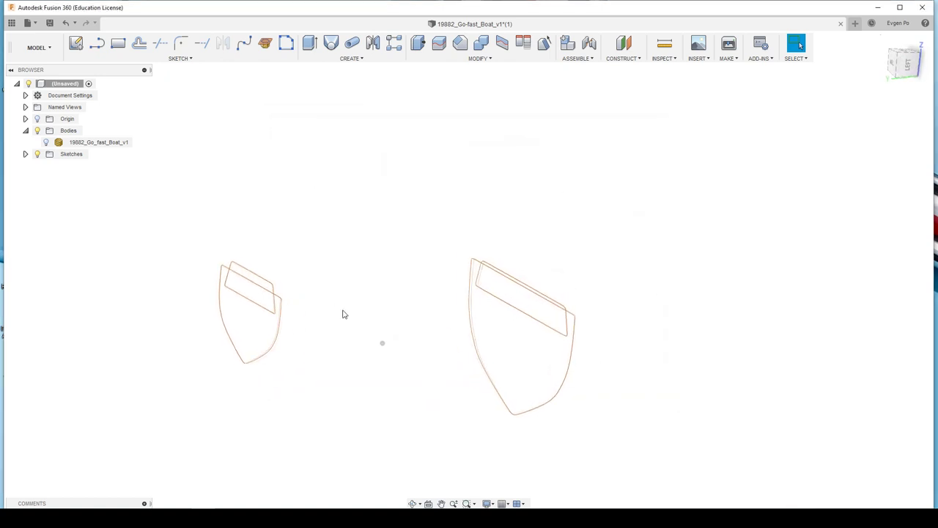
left_click(192, 62)
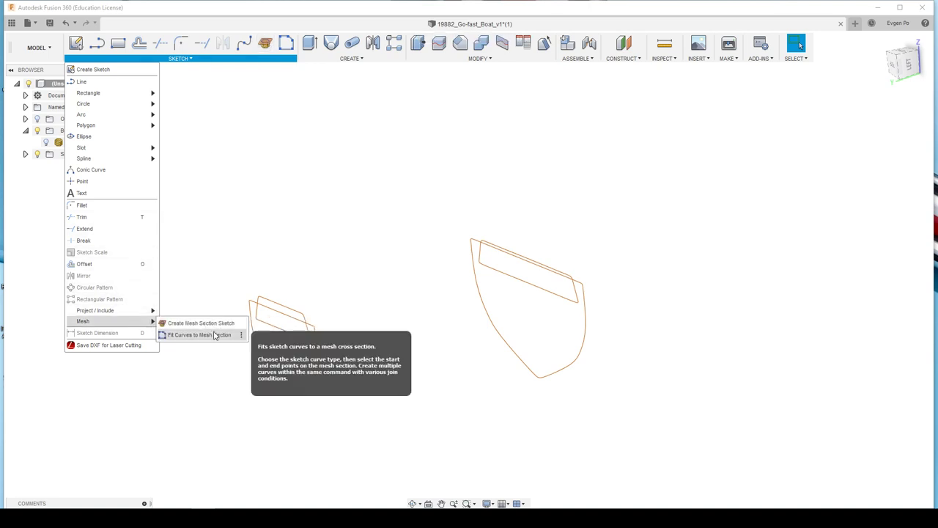
middle_click_drag(331, 261, 42, 170, "shift")
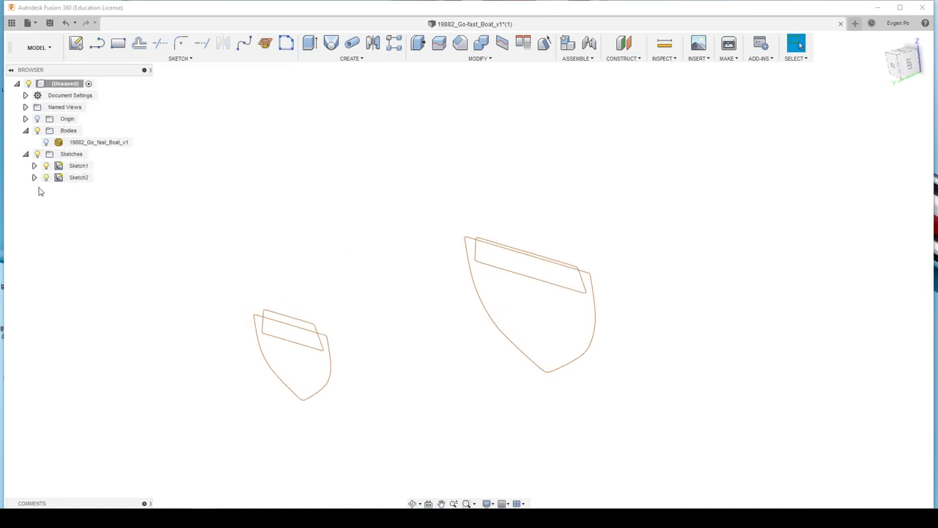
middle_click_drag(40, 192, 73, 188, "shift")
left_click(73, 167)
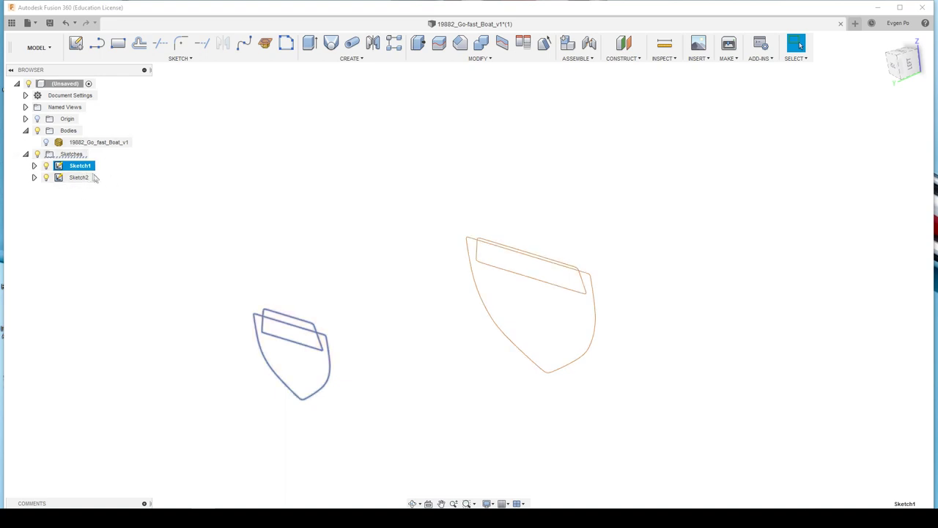
middle_click_drag(463, 284, 395, 393, "shift")
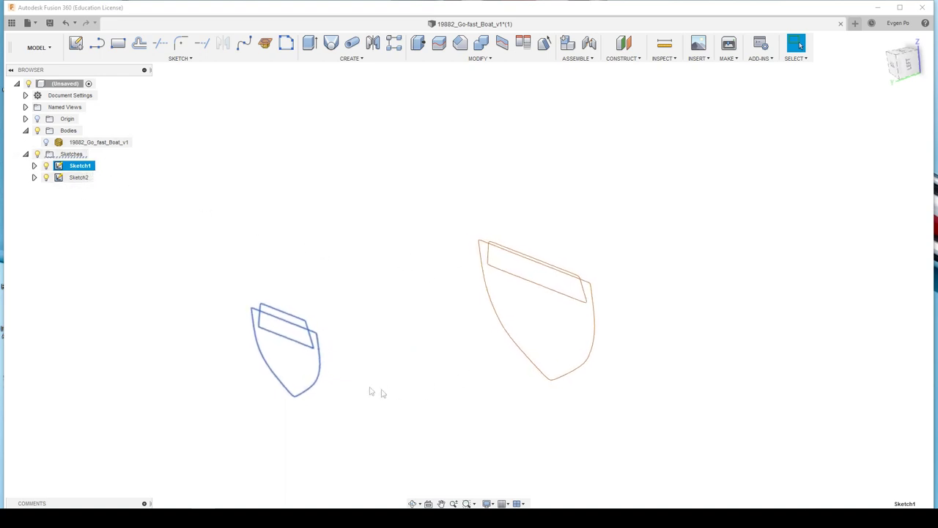
mouse_move(307, 369)
middle_mouse_down("shift")
mouse_move(242, 304)
mouse_move(272, 294)
mouse_move(329, 357)
mouse_move(352, 356)
mouse_move(97, 195)
middle_mouse_up("shift")
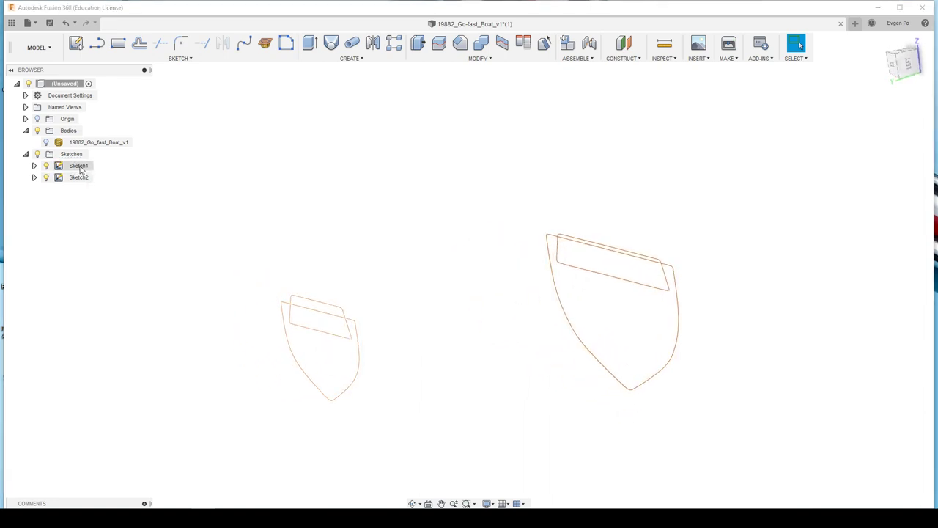
right_click(81, 169)
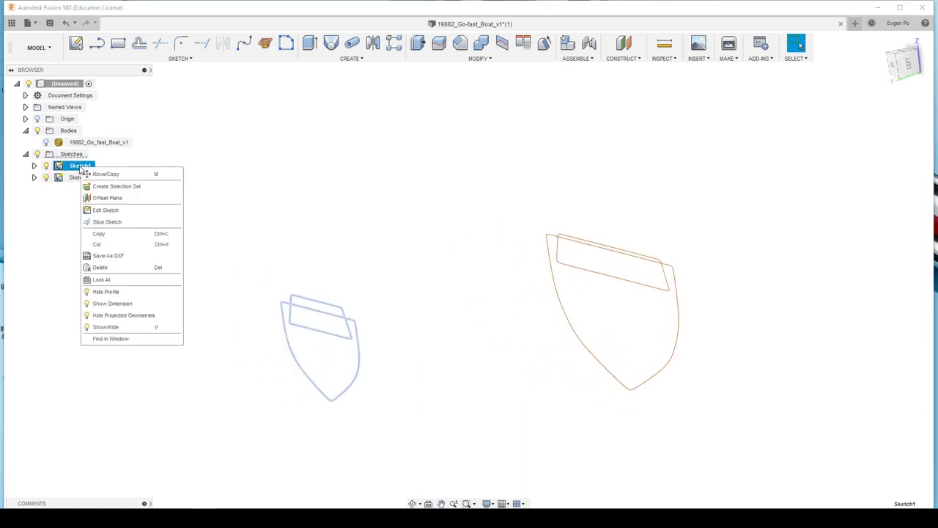
left_click(106, 210)
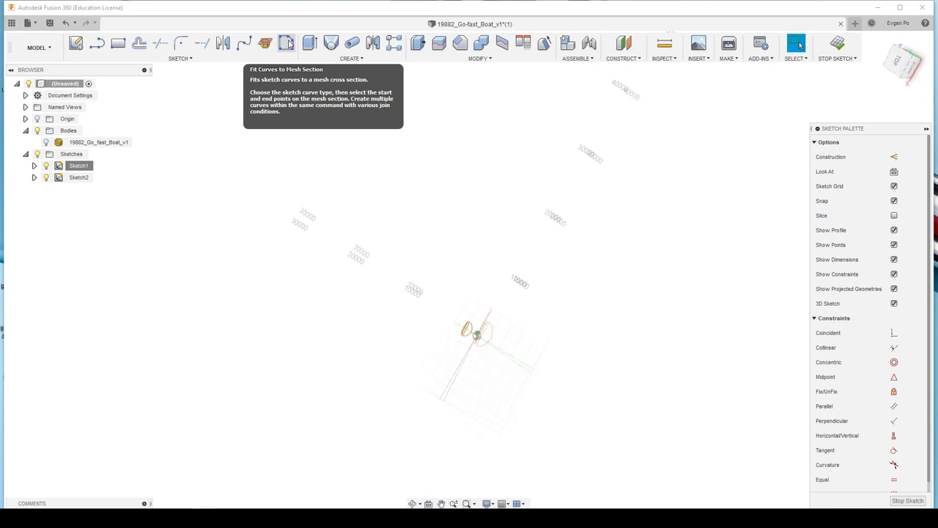
left_click(916, 503)
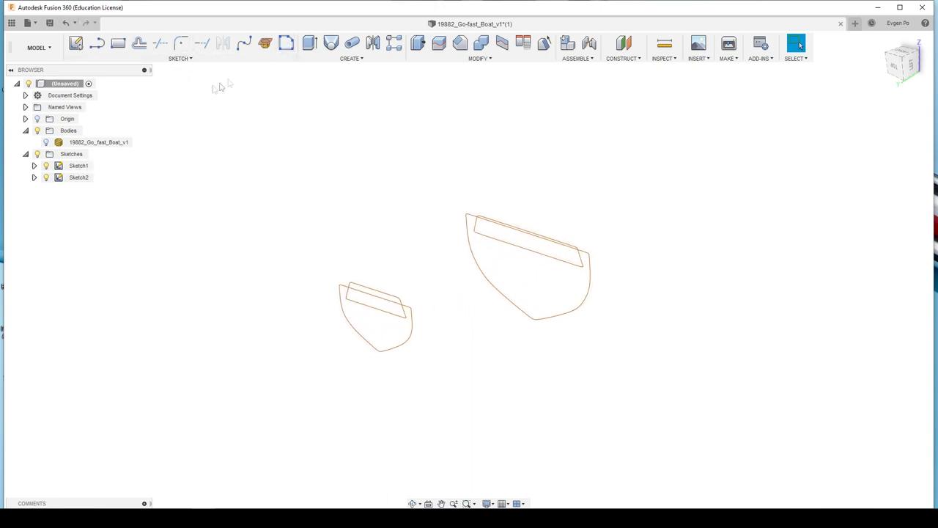
left_click(209, 58)
mouse_move(83, 321)
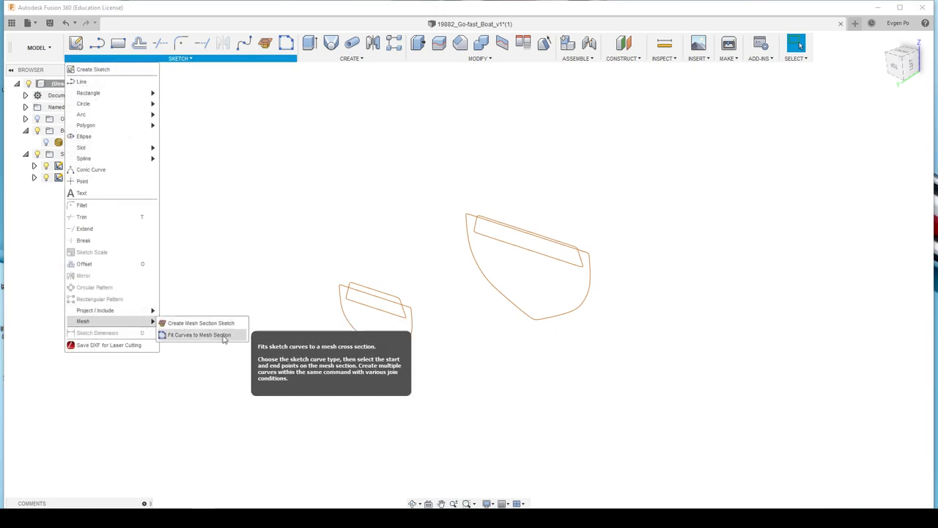
Step: Launch Fit Curves to Mesh Section and pick the smaller hull section plane
left_click(241, 336)
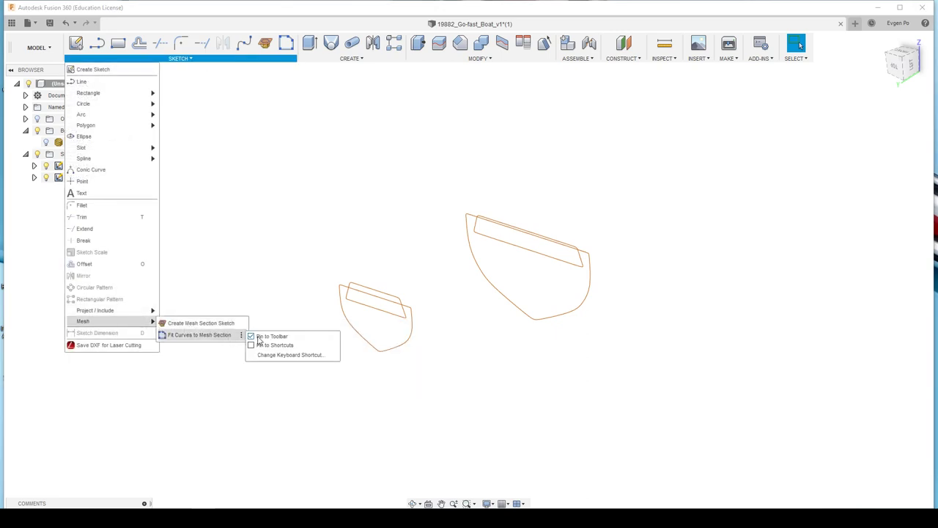
left_click(258, 336)
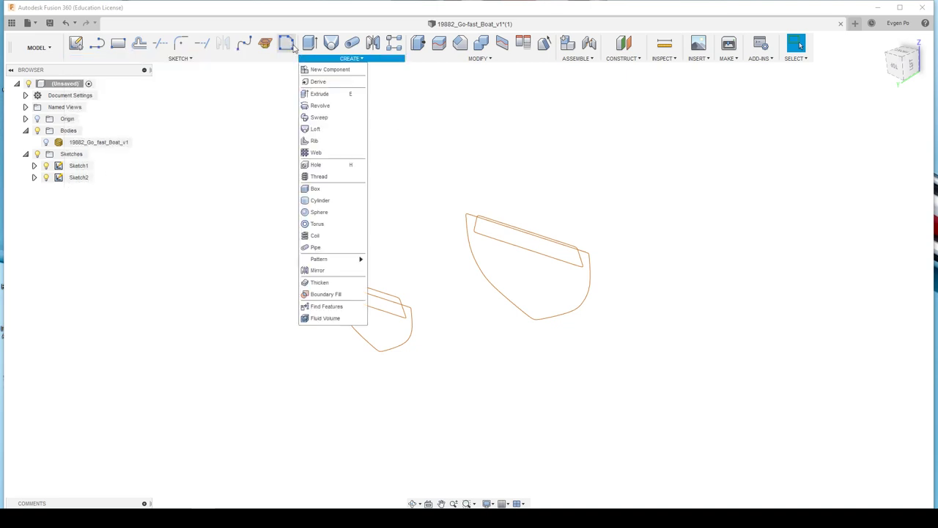
left_click(287, 44)
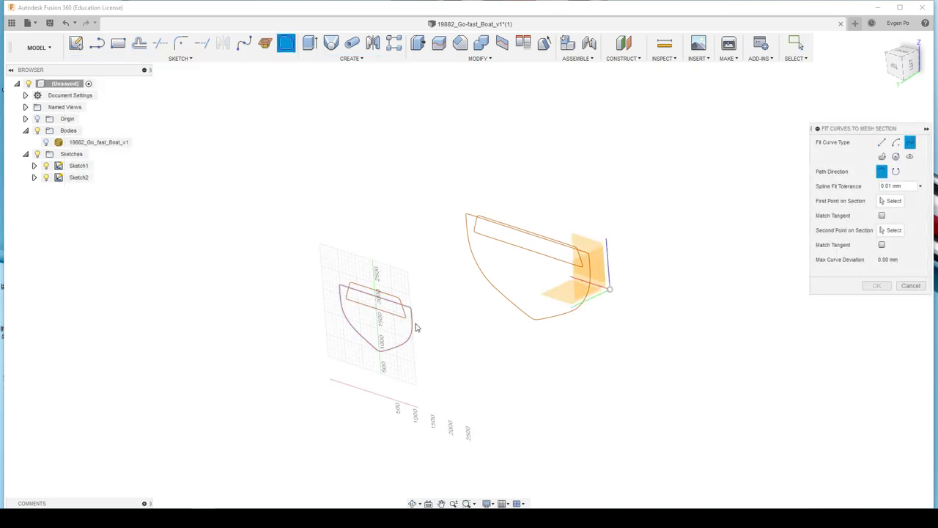
middle_click_drag(462, 292, 404, 323, "shift")
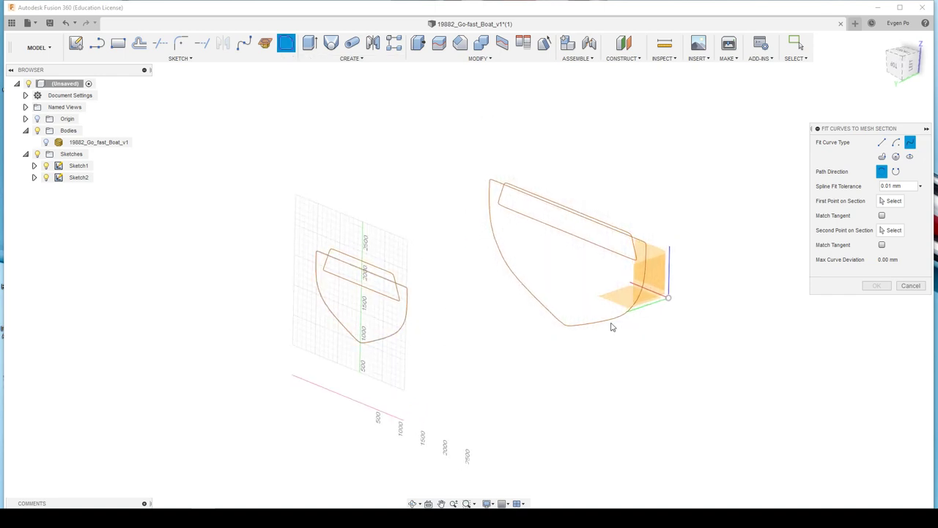
key("Escape")
key("Return")
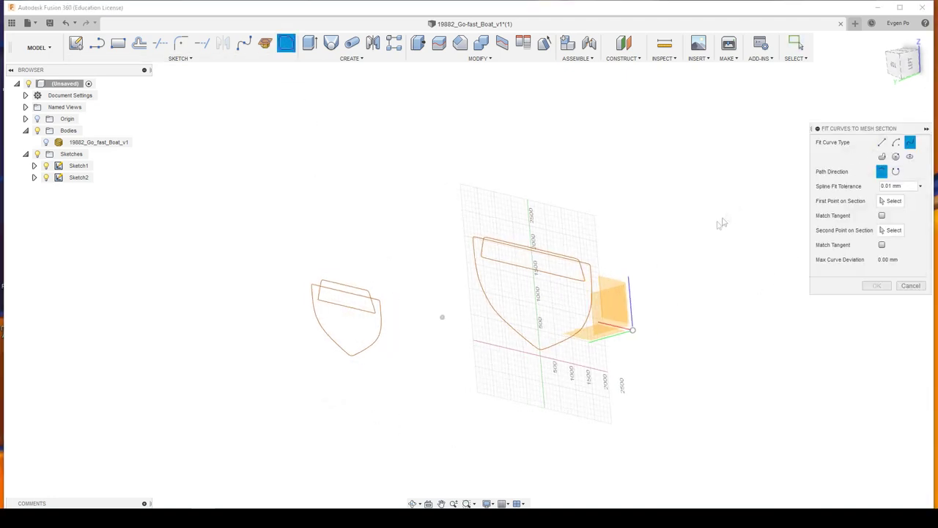
middle_click_drag(440, 318, 362, 342, "shift")
left_click(361, 342)
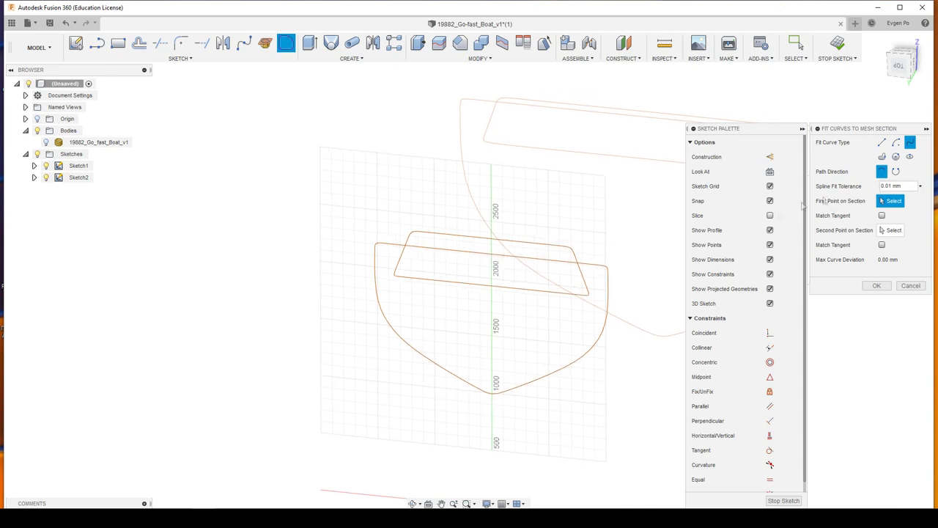
Step: Fit a closed spline to the smaller hull section, after trying lines, and finish the sketch
left_click(492, 256)
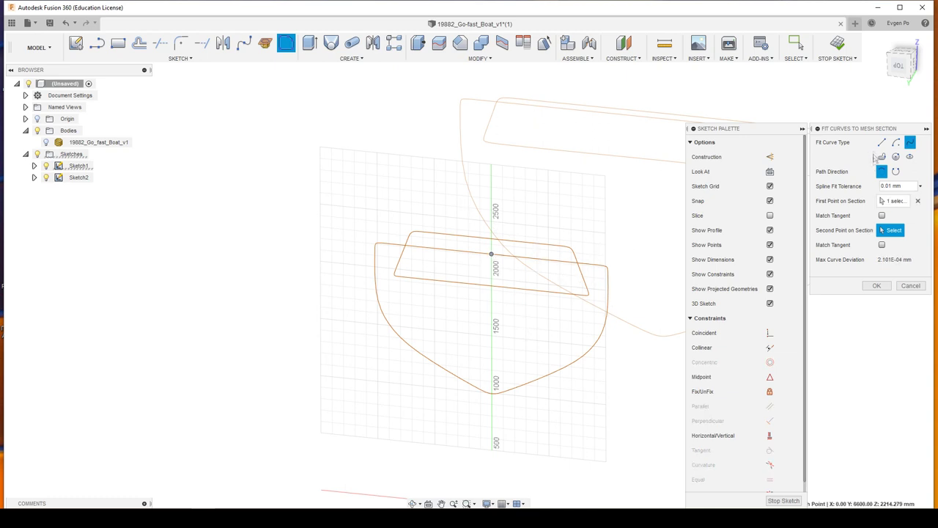
left_click(883, 143)
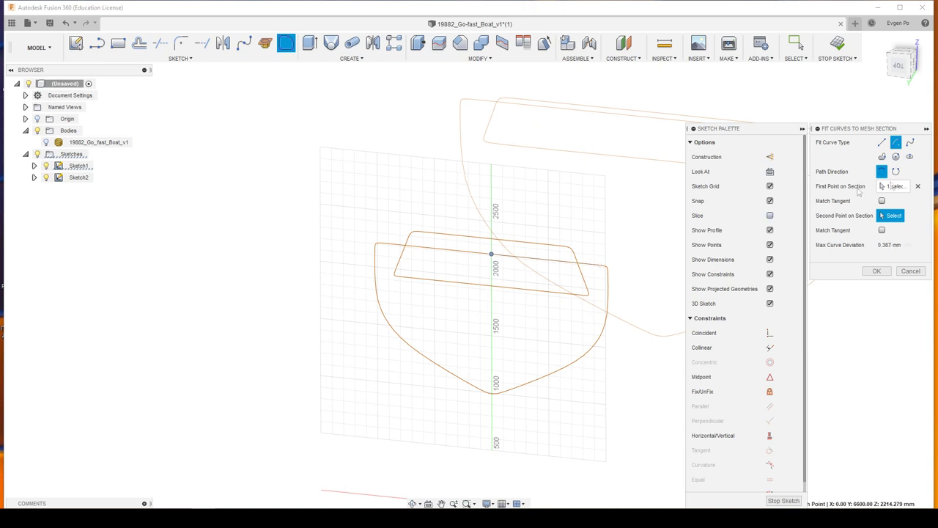
left_click(910, 142)
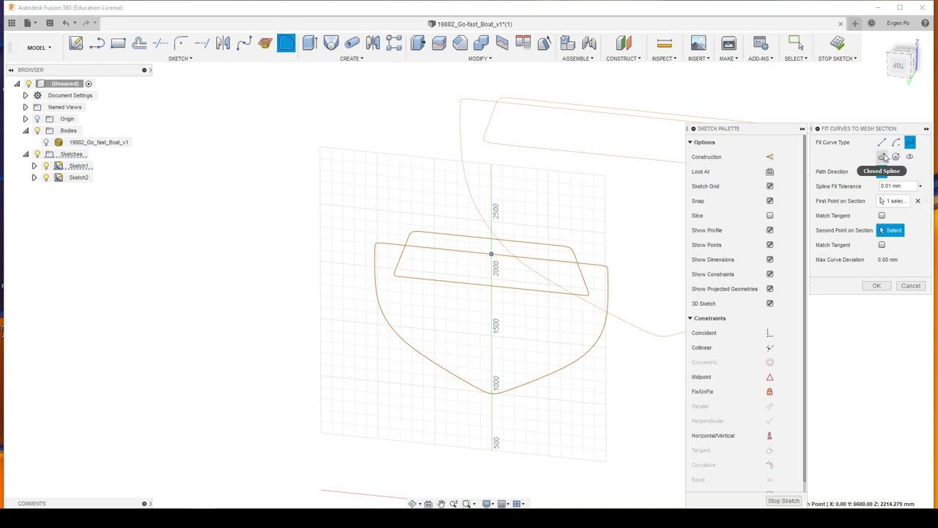
left_click(884, 158)
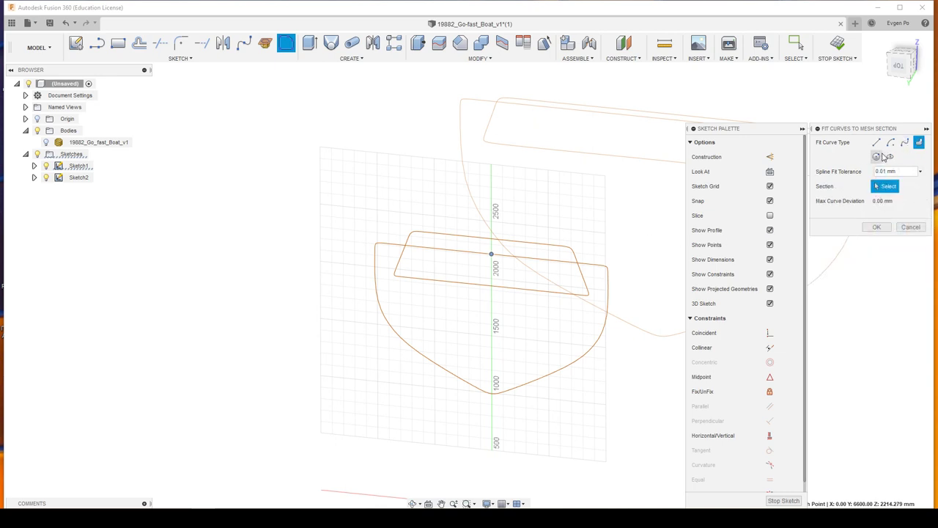
left_click(597, 347)
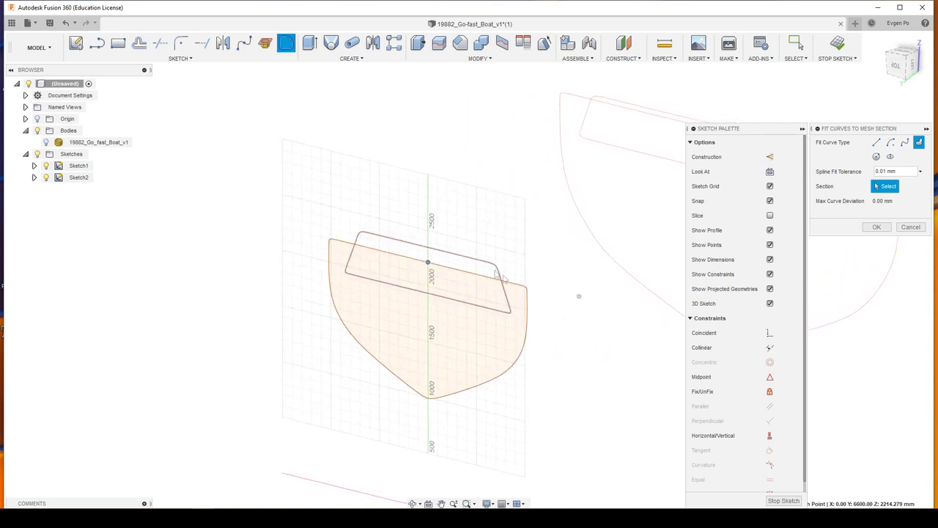
left_click(878, 227)
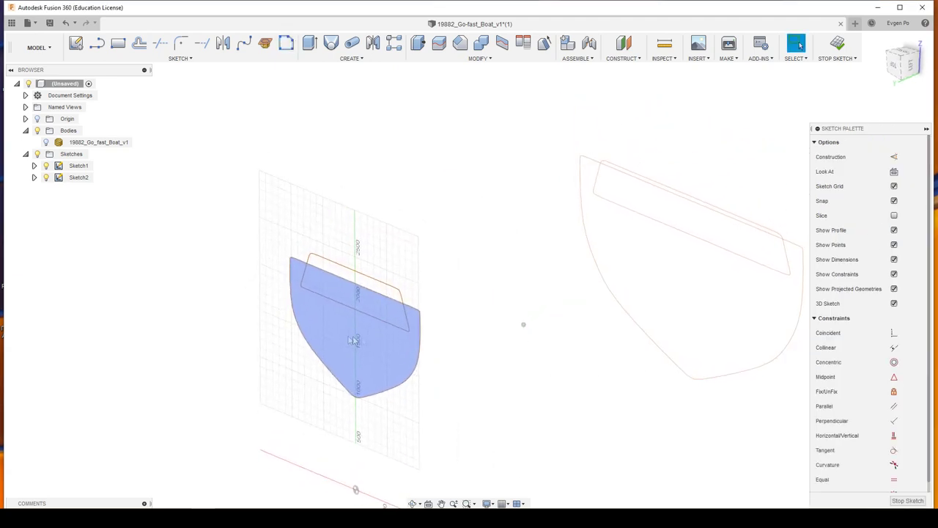
left_click(899, 499)
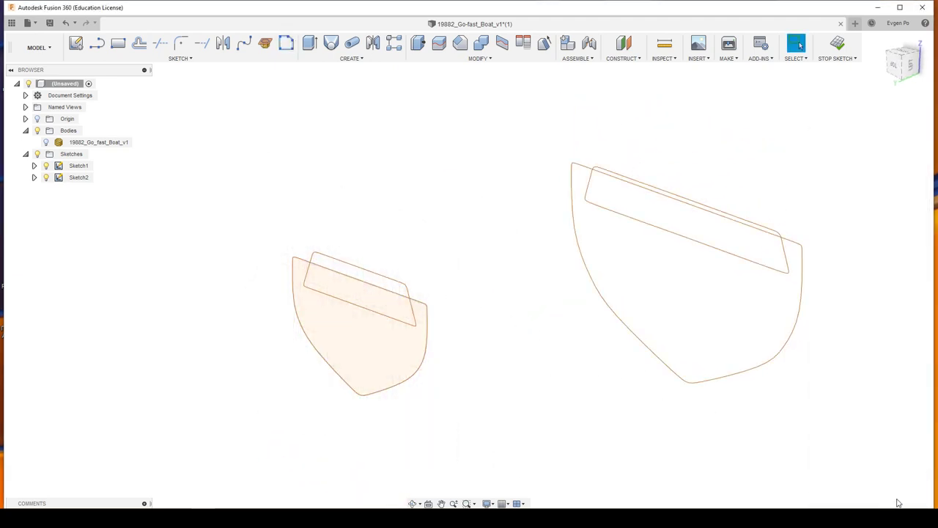
Step: Fit a closed spline to the larger hull section, finish the sketch, and start a loft
left_click(286, 46)
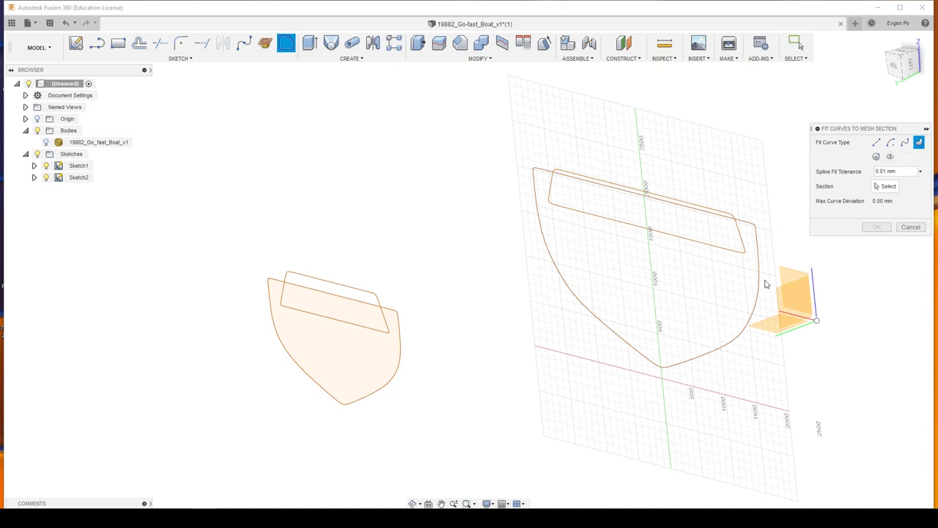
left_click(758, 283)
mouse_move(752, 287)
middle_mouse_down("shift")
mouse_move(658, 309)
mouse_move(639, 360)
mouse_move(574, 377)
middle_mouse_up("shift")
left_click(574, 380)
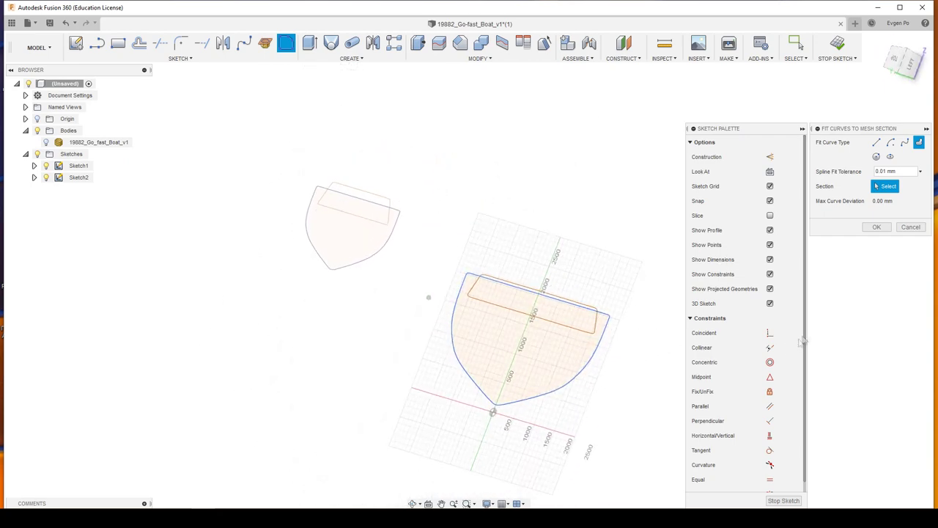
left_click(877, 228)
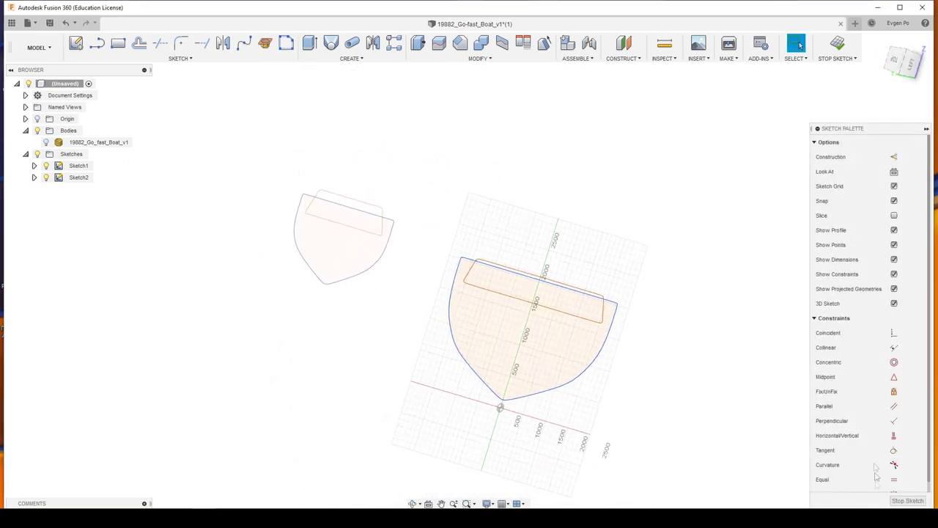
left_click(902, 503)
mouse_move(743, 448)
middle_mouse_down("shift")
mouse_move(521, 352)
mouse_move(432, 327)
middle_mouse_up("shift")
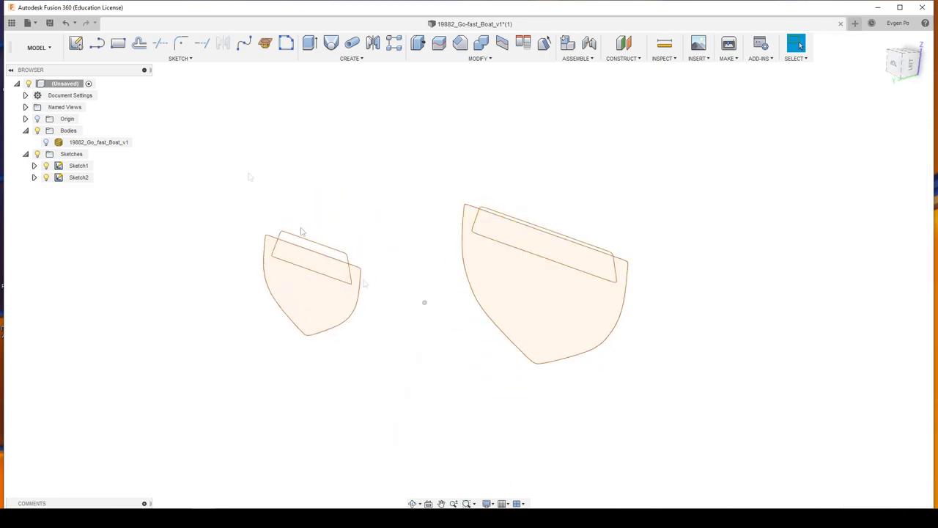
left_click(331, 43)
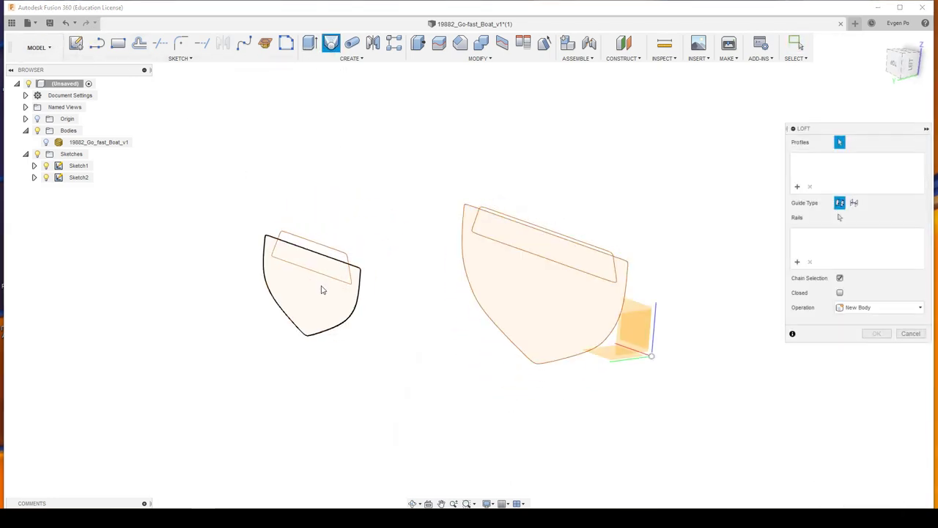
left_click(321, 286)
left_click(528, 294)
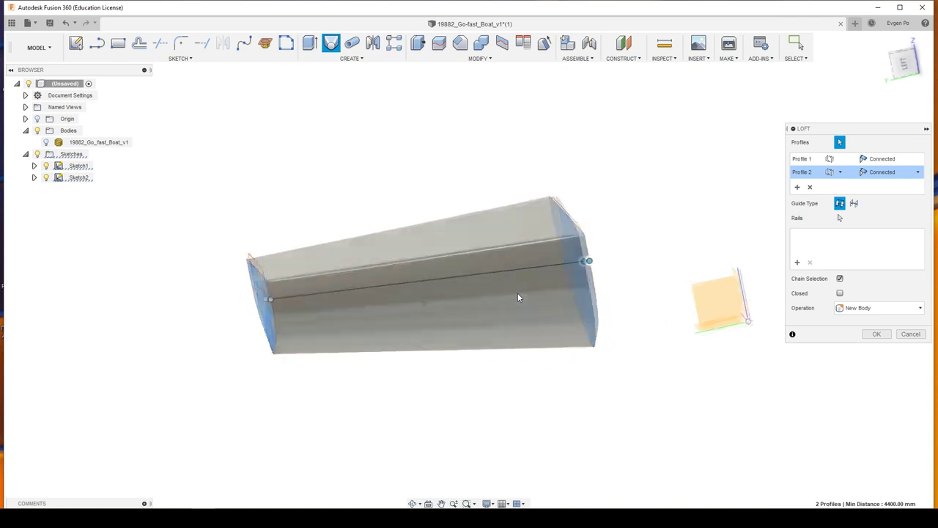
mouse_move(518, 295)
middle_mouse_down("shift")
mouse_move(836, 352)
mouse_move(649, 159)
middle_mouse_up("shift")
left_click(872, 335)
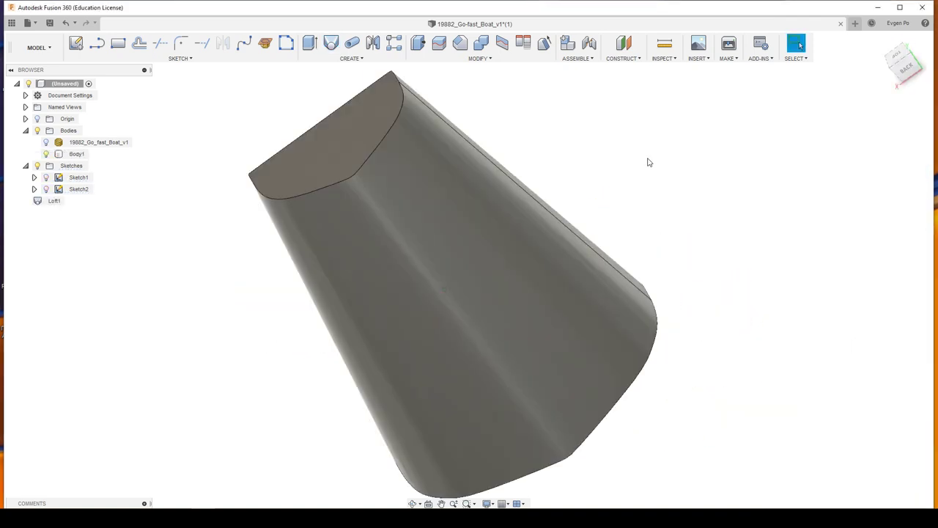
left_click(664, 59)
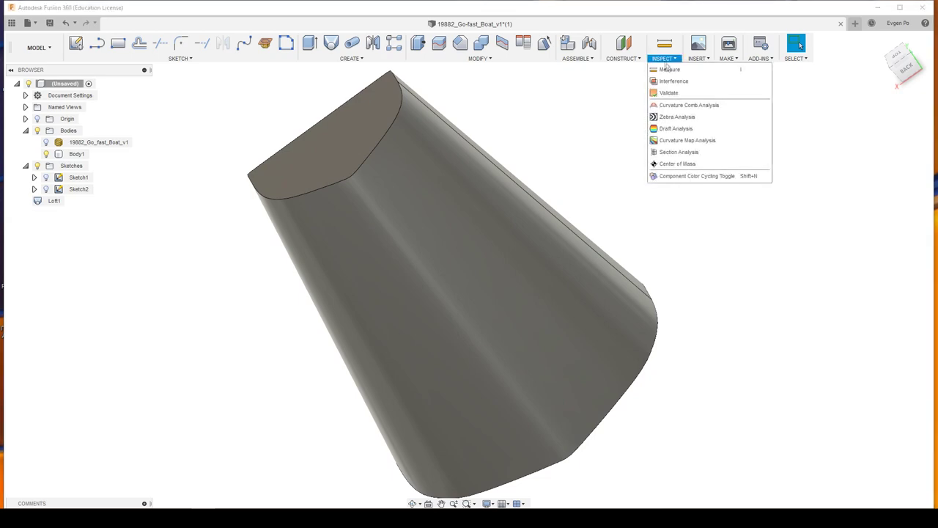
left_click(685, 113)
left_click(532, 250)
middle_click_drag(531, 250, 731, 455, "shift")
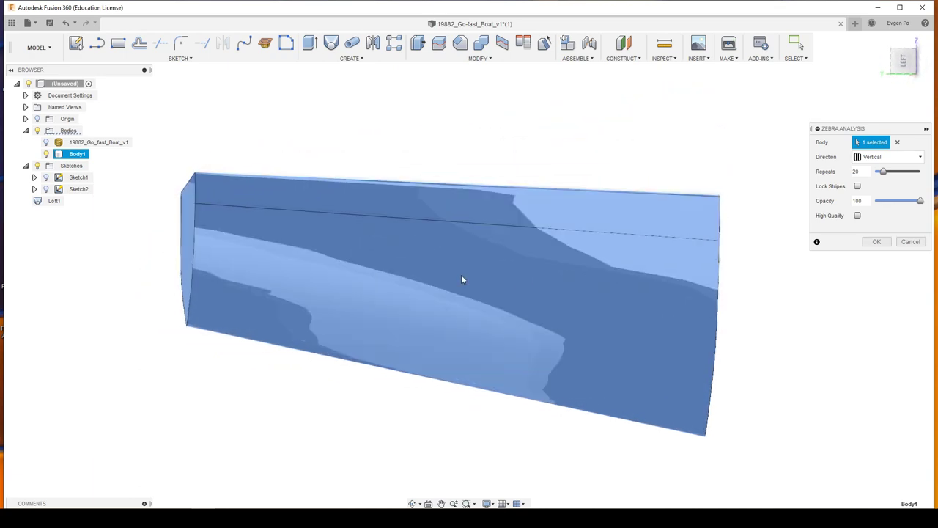
left_click(911, 241)
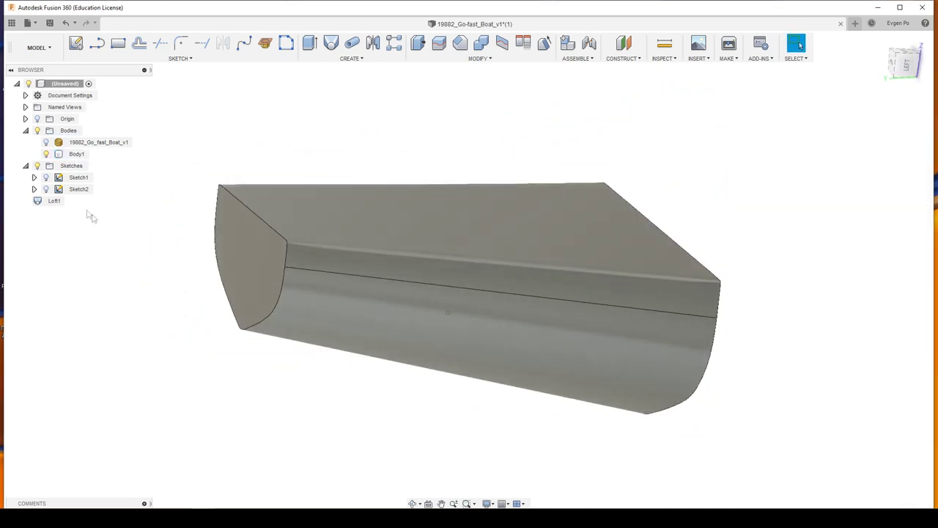
left_click(46, 142)
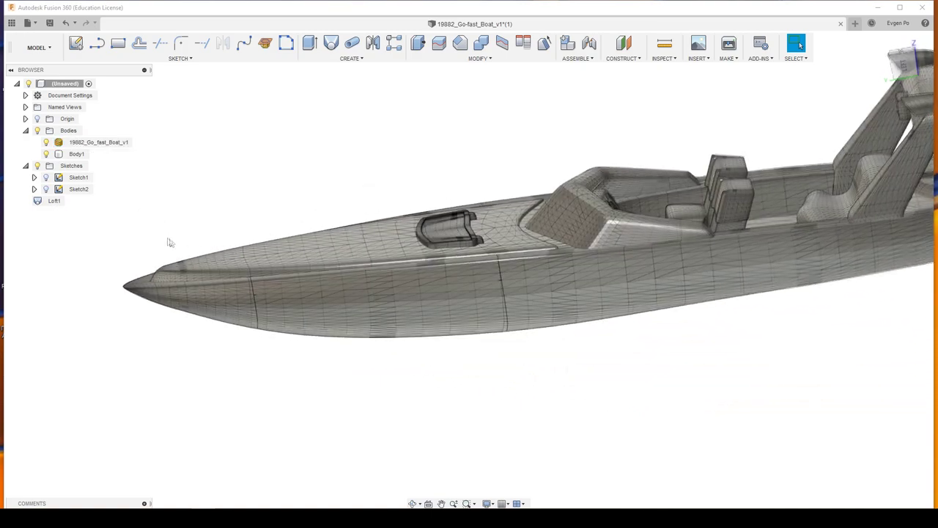
Step: Orbit and zoom around the boat mesh and lofted hull from bow, side and cockpit views
left_click(177, 259)
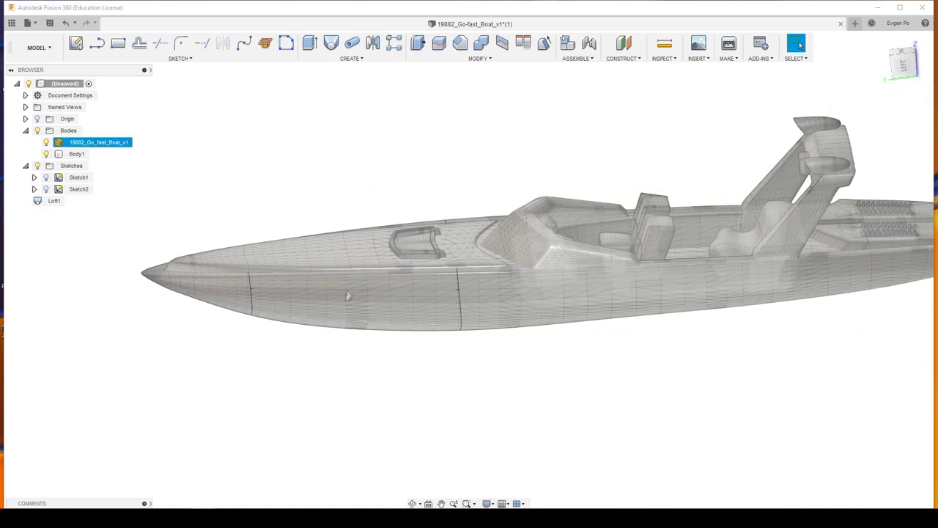
mouse_move(347, 294)
middle_mouse_down("shift")
mouse_move(511, 311)
mouse_move(615, 297)
mouse_move(596, 280)
middle_mouse_up("shift")
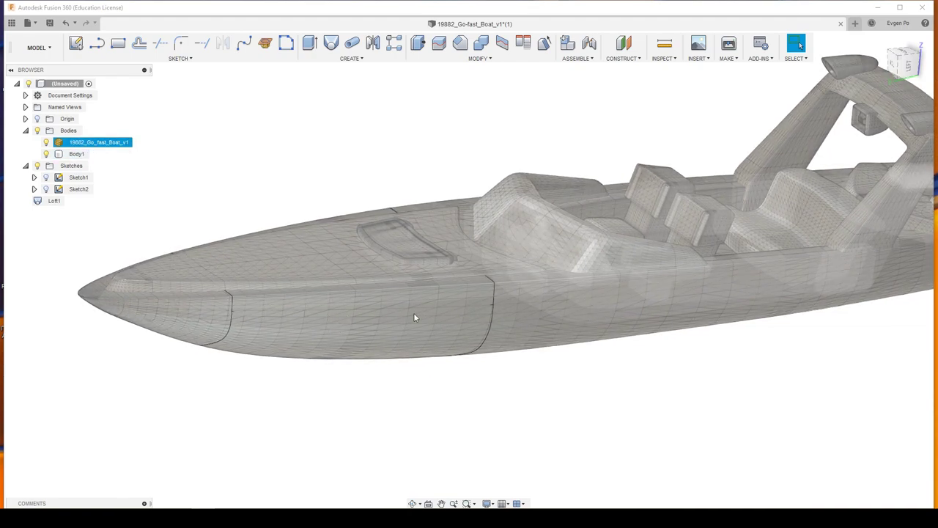
middle_click_drag(739, 290, 733, 360, "shift")
left_click(733, 360)
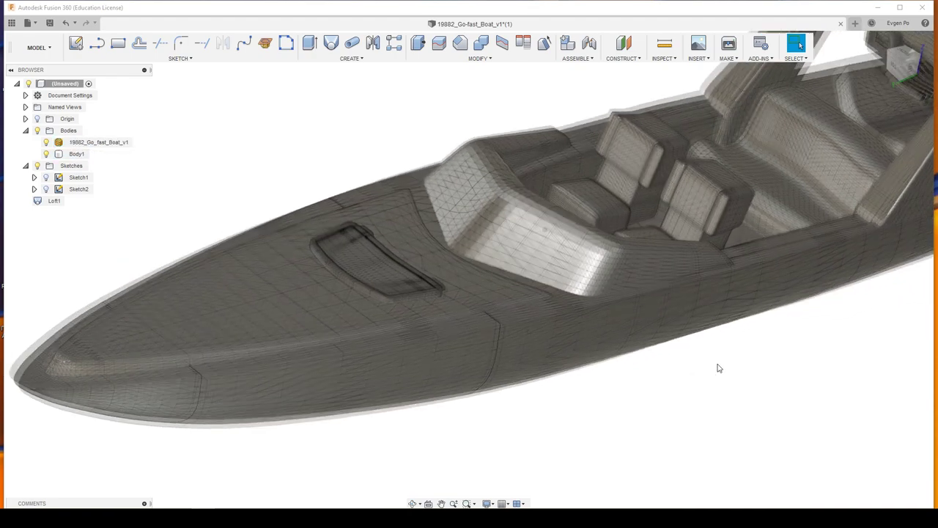
left_click(734, 360)
mouse_move(733, 360)
middle_mouse_down("shift")
mouse_move(682, 277)
mouse_move(669, 288)
middle_mouse_up("shift")
mouse_move(517, 253)
middle_mouse_down("shift")
mouse_move(668, 247)
mouse_move(693, 205)
mouse_move(724, 228)
middle_mouse_up("shift")
middle_click_drag(790, 222, 785, 231, "shift")
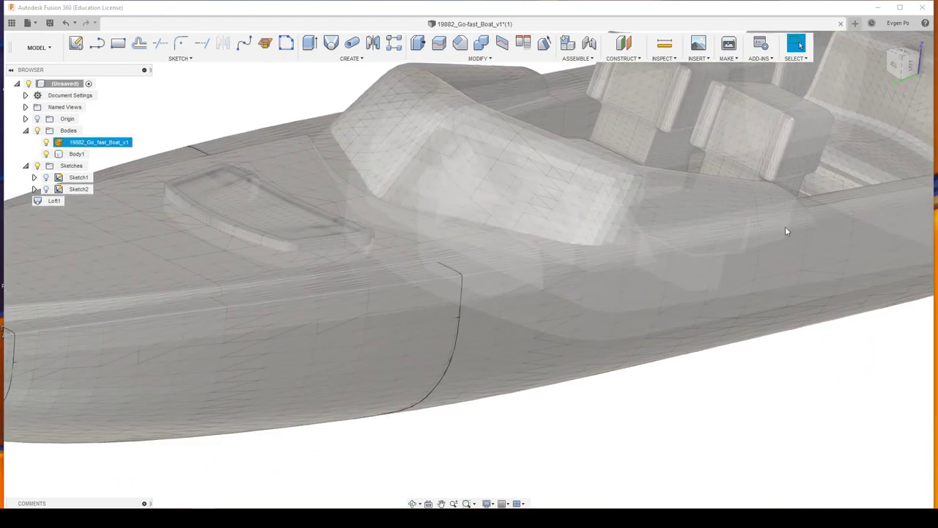
scroll(784, 223, "down", 3)
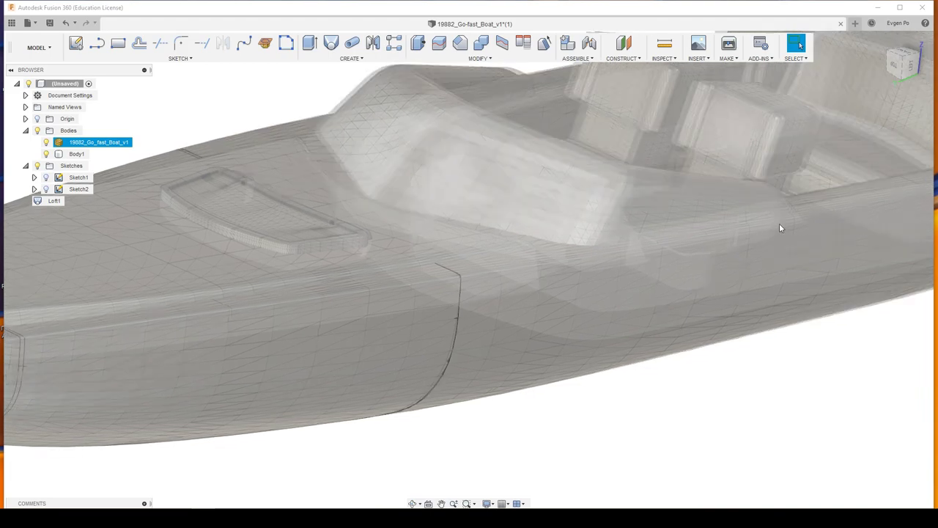
scroll(779, 223, "down", 3)
scroll(770, 233, "down", 2)
mouse_move(762, 240)
middle_mouse_down("shift")
mouse_move(614, 262)
mouse_move(435, 316)
mouse_move(416, 304)
mouse_move(299, 344)
middle_mouse_up("shift")
mouse_move(217, 181)
middle_mouse_down("shift")
mouse_move(344, 184)
mouse_move(336, 181)
middle_mouse_up("shift")
Step: Reselect the 19882_Go_fast_Boat_v1 mesh body and start another mesh section sketch
left_click(345, 184)
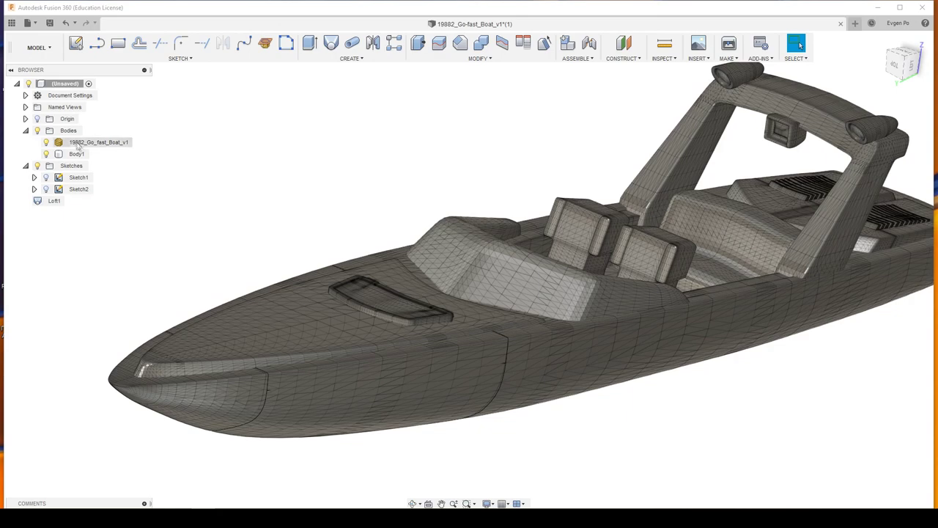
left_click(45, 143)
key("Escape")
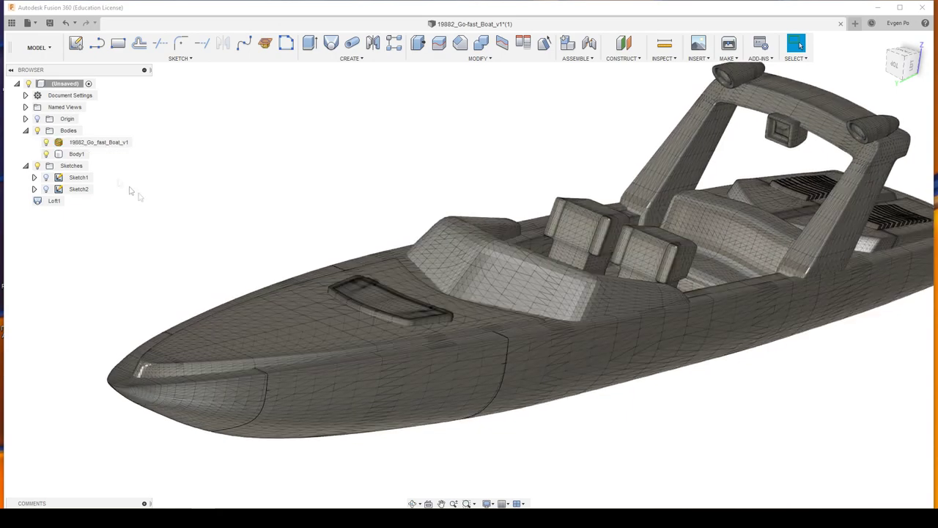
left_click(265, 43)
Step: Pick the boat mesh for a section, inspect the cutting plane, then close the dialog
left_click(441, 180)
scroll(542, 307, "up", 5)
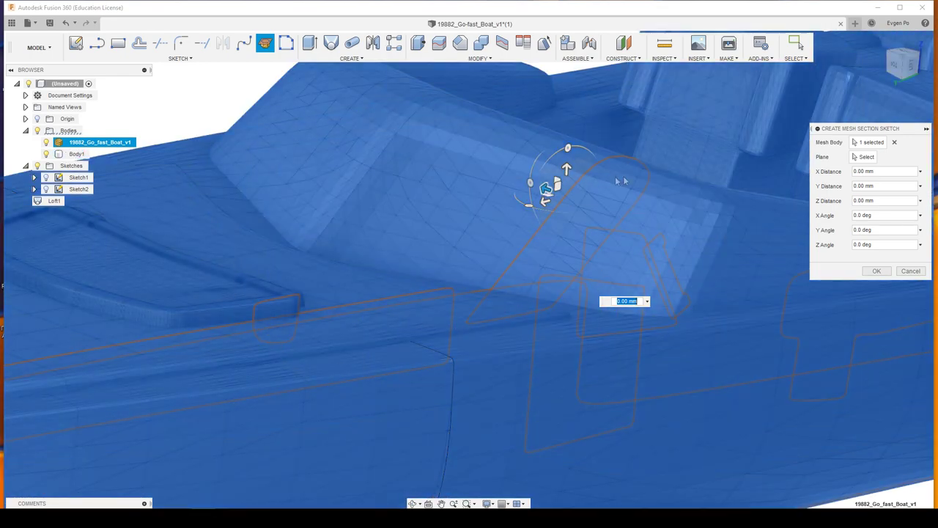
scroll(580, 351, "down", 2)
mouse_move(580, 353)
middle_mouse_down("shift")
mouse_move(442, 316)
mouse_move(446, 280)
mouse_move(413, 296)
mouse_move(477, 347)
mouse_move(516, 409)
mouse_move(502, 416)
middle_mouse_up("shift")
mouse_move(331, 391)
middle_mouse_down("shift")
mouse_move(541, 376)
mouse_move(459, 299)
middle_mouse_up("shift")
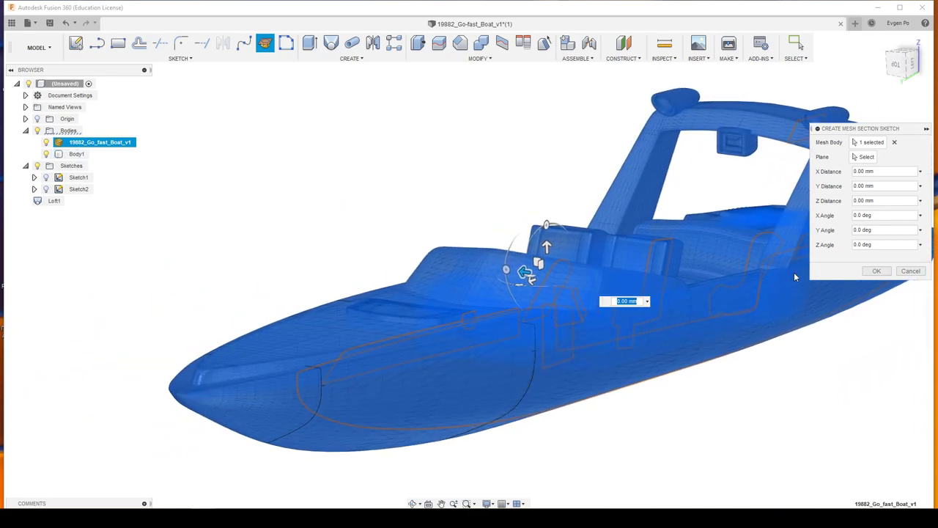
left_click(876, 271)
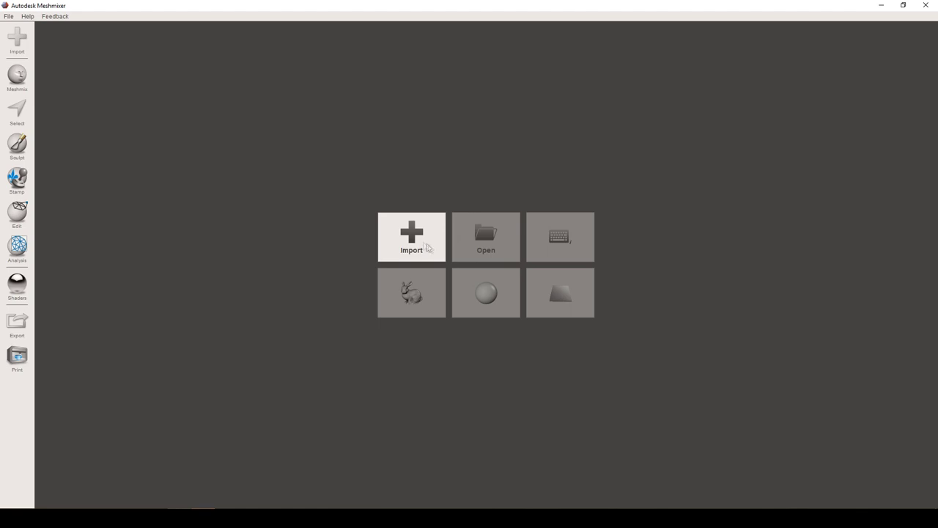
Step: Import 19882_Go-fast_Boat_v1.obj into Meshmixer
left_click(416, 241)
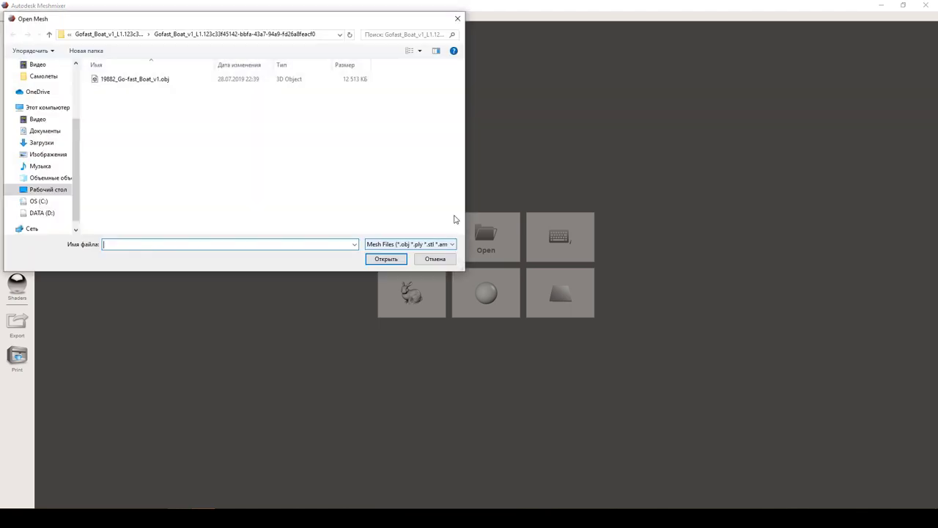
left_click(118, 80)
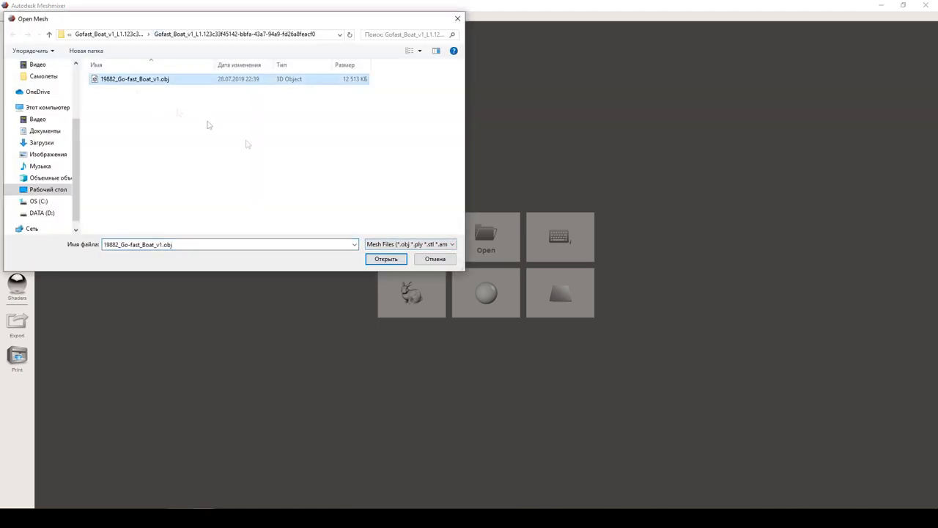
left_click(392, 263)
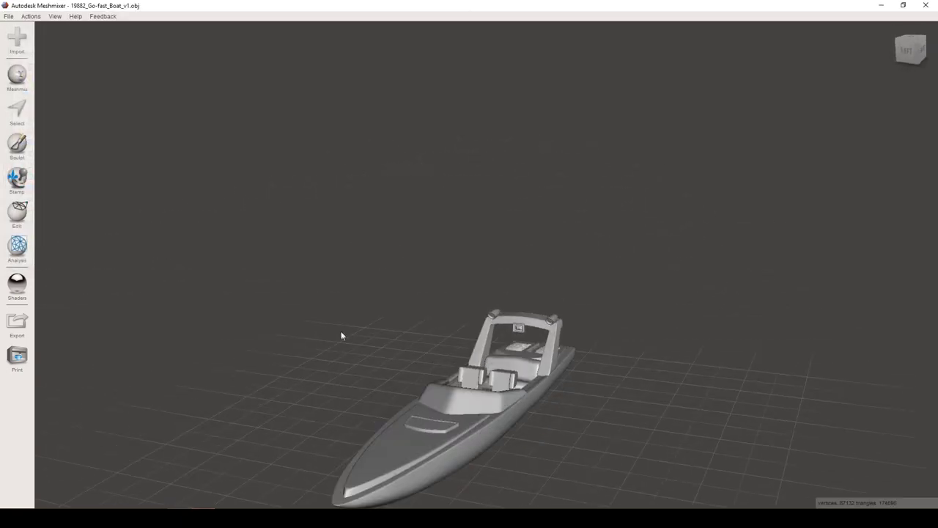
Step: Show the Objects Browser, set a front three-quarter view, and separate the mesh into shells
left_click(55, 16)
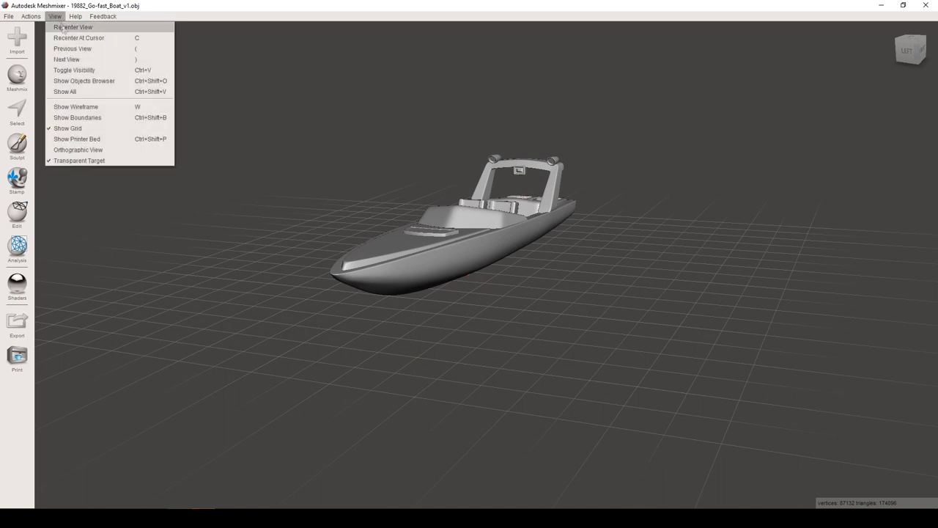
left_click(105, 83)
left_click_drag(296, 201, 133, 29)
key("f")
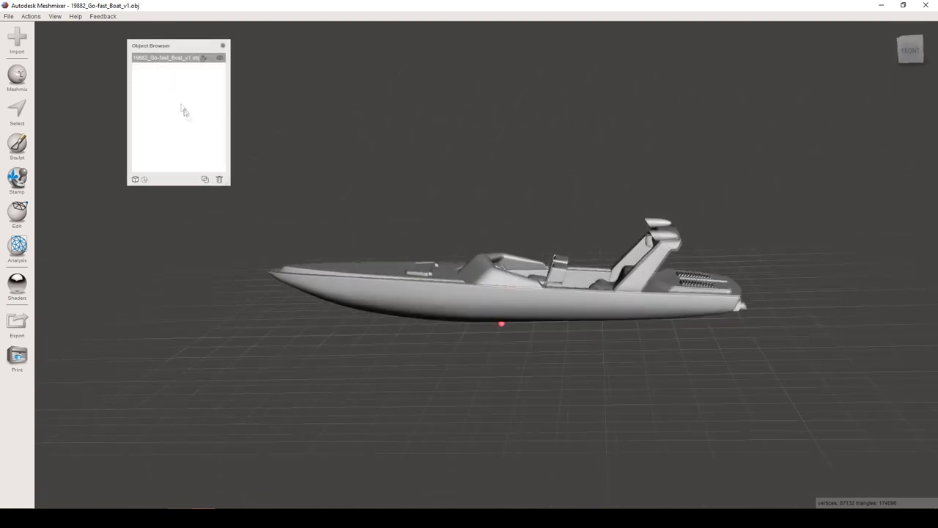
key("Right")
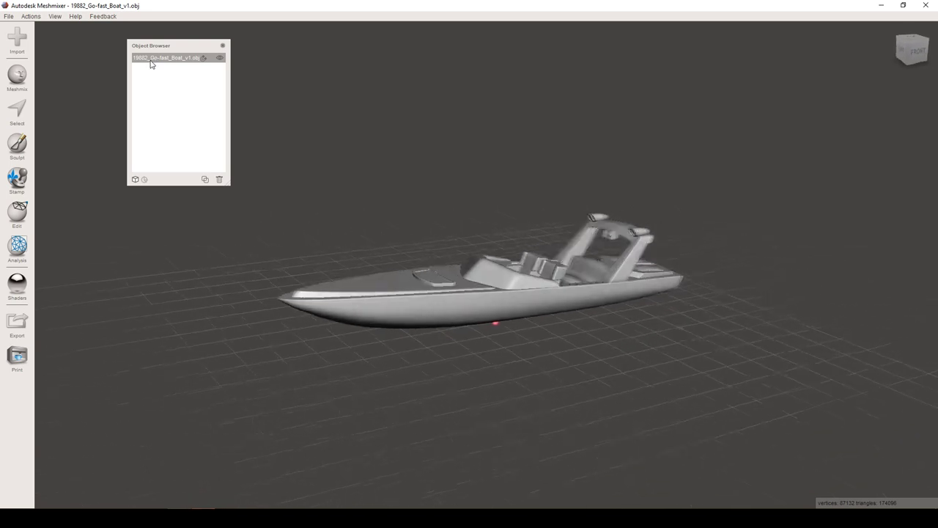
left_click(17, 213)
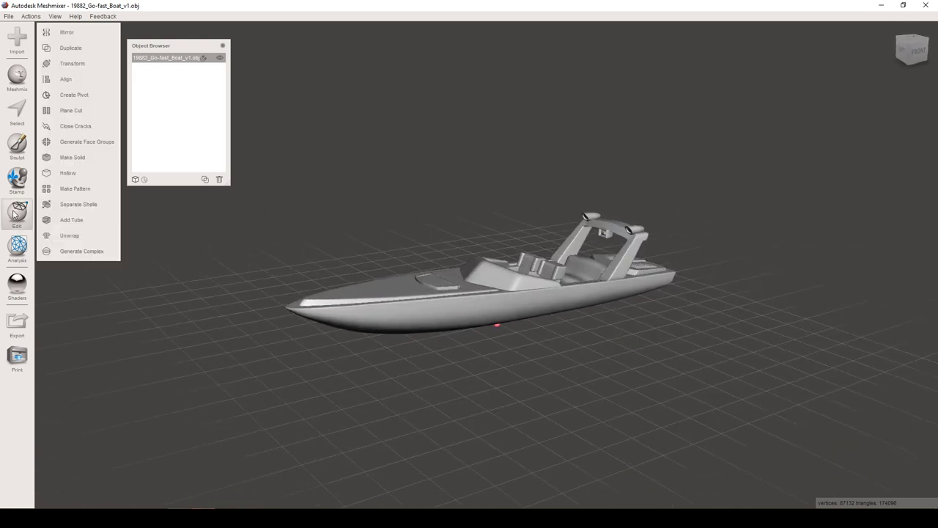
left_click(83, 209)
Step: Select shells 2, 4, 5, 6 and 8 in the Object Browser to see which parts they are
left_click(157, 67)
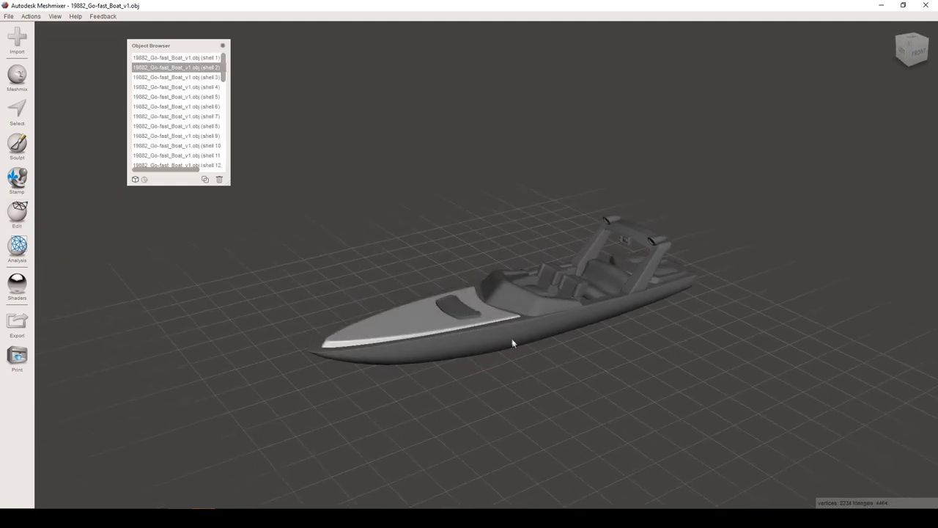
left_click(161, 106)
left_click(167, 116)
left_click(171, 126)
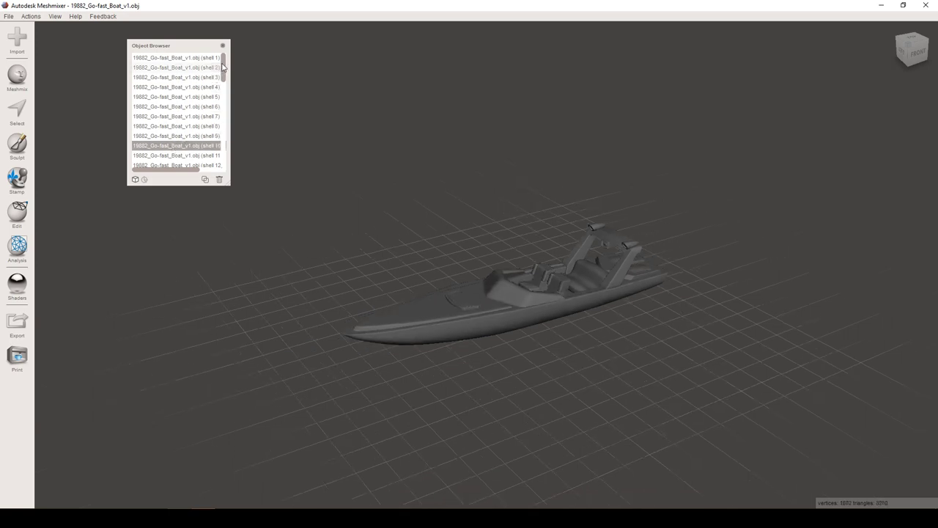
left_click(176, 86)
left_click(176, 106)
left_click(176, 96)
Step: Orbit and zoom around the boat, picking shells 9 and 8 in the viewport to identify them
right_click_drag(412, 206, 530, 294)
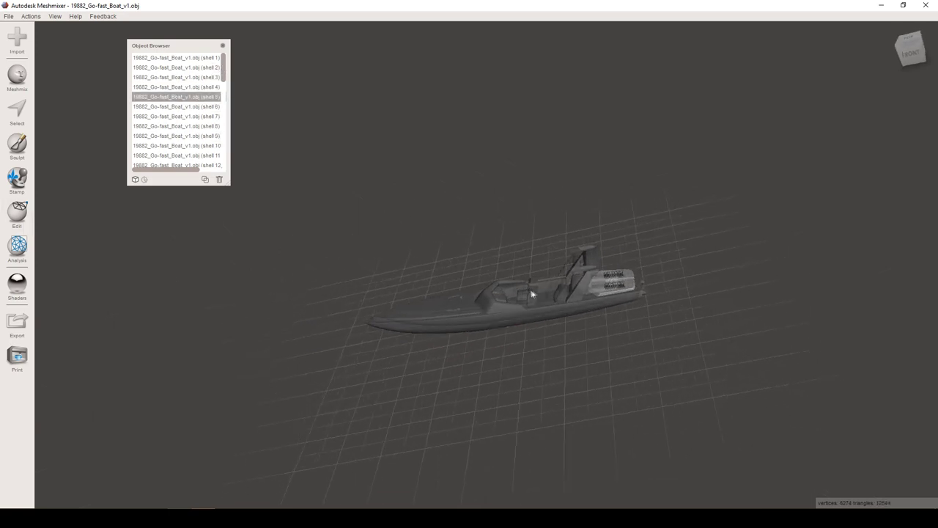
scroll(542, 292, "up", 2)
scroll(547, 289, "up", 3)
scroll(541, 284, "up", 3)
scroll(539, 308, "up", 2)
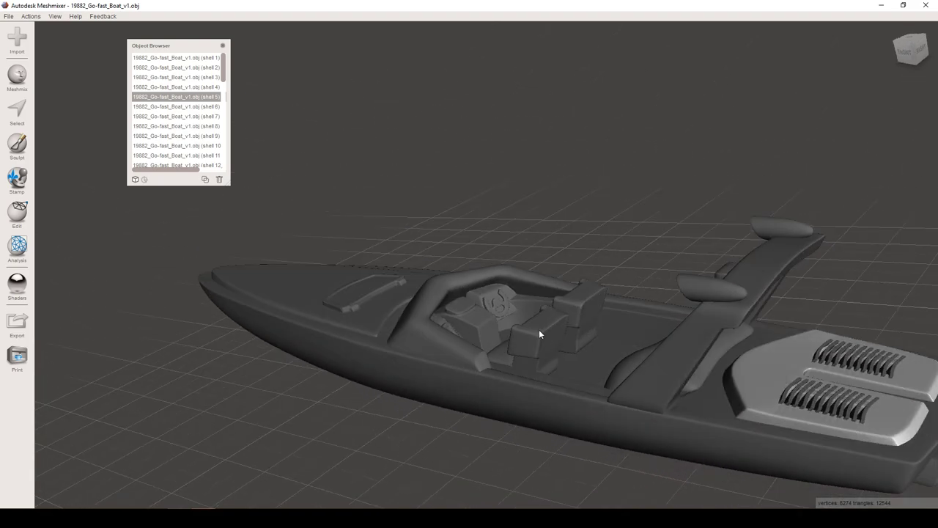
scroll(565, 330, "down", 3)
left_click(590, 328)
left_click(602, 295)
mouse_move(602, 294)
right_mouse_down()
mouse_move(570, 291)
mouse_move(167, 64)
right_mouse_up()
scroll(570, 287, "down", 5)
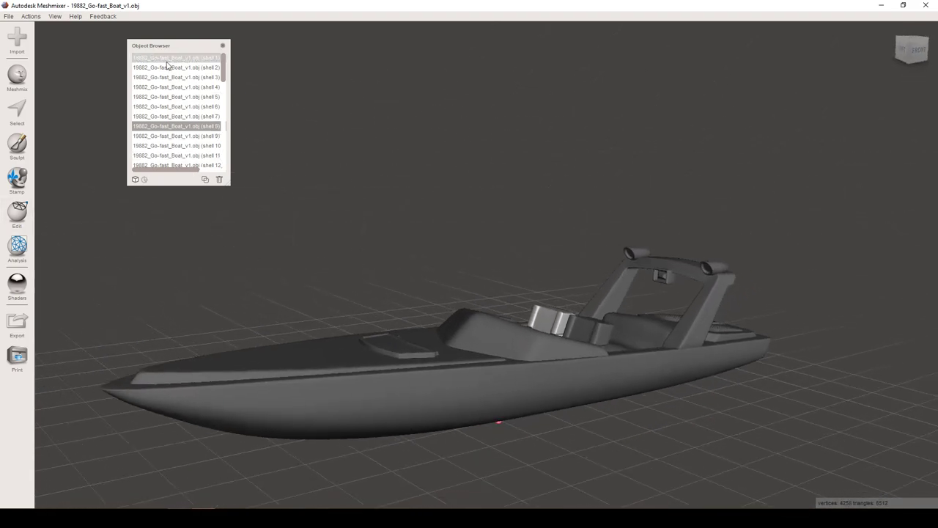
right_click_drag(193, 106, 394, 178)
scroll(399, 228, "down", 3)
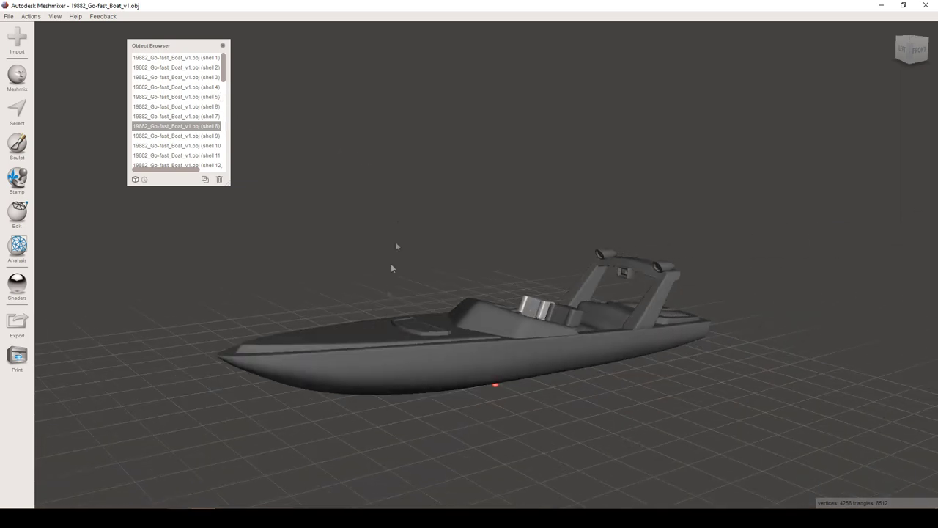
Step: Select the side trim shell 2 together with hull shell 1
left_click(221, 68)
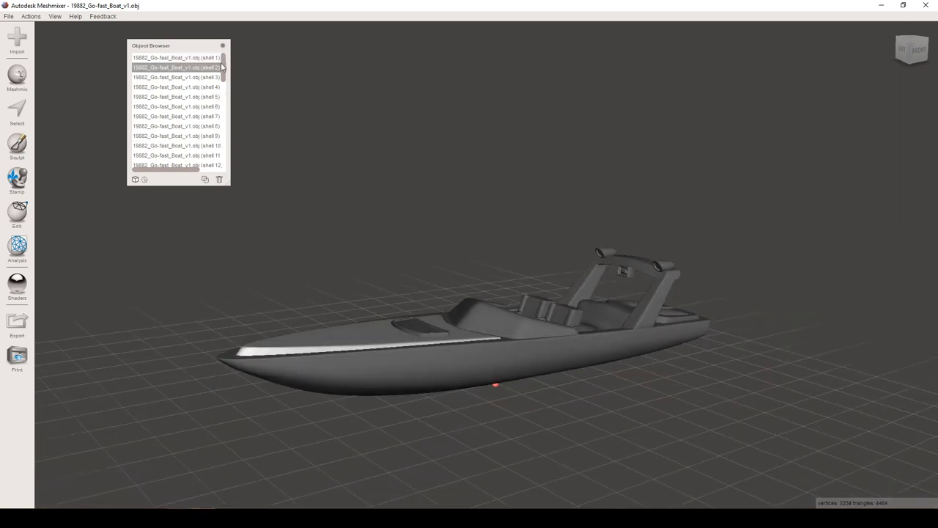
left_click(198, 58, "shift")
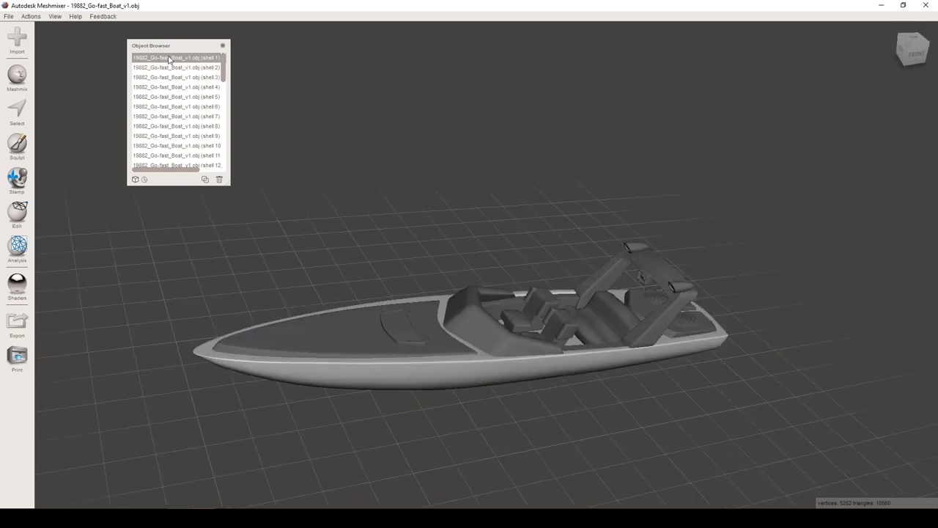
left_click(9, 16)
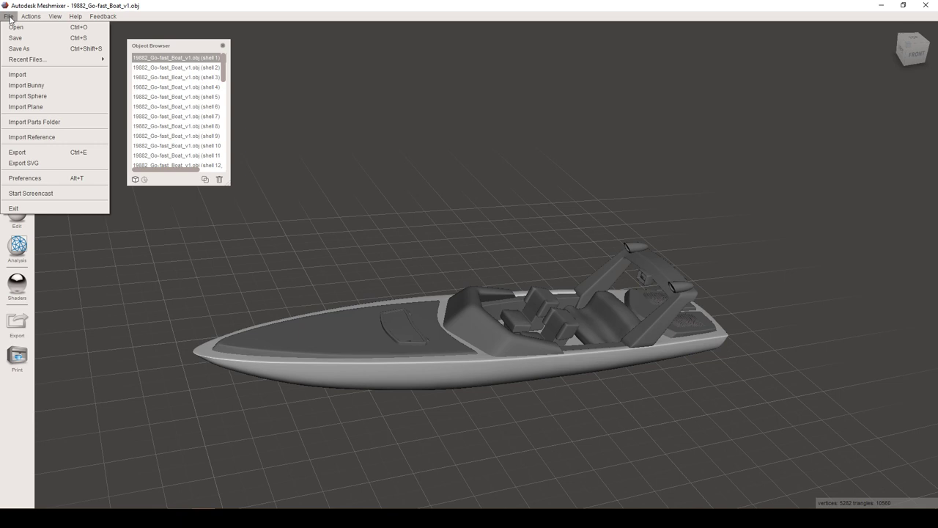
Step: Export the hull shell from Meshmixer as Boat.obj into the Лодка folder
left_click(31, 153)
type("Boat")
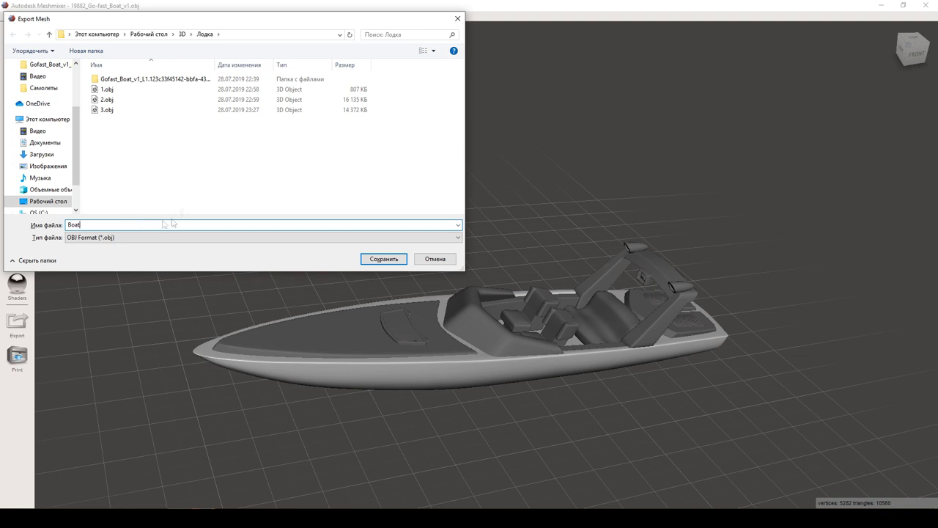
left_click(383, 258)
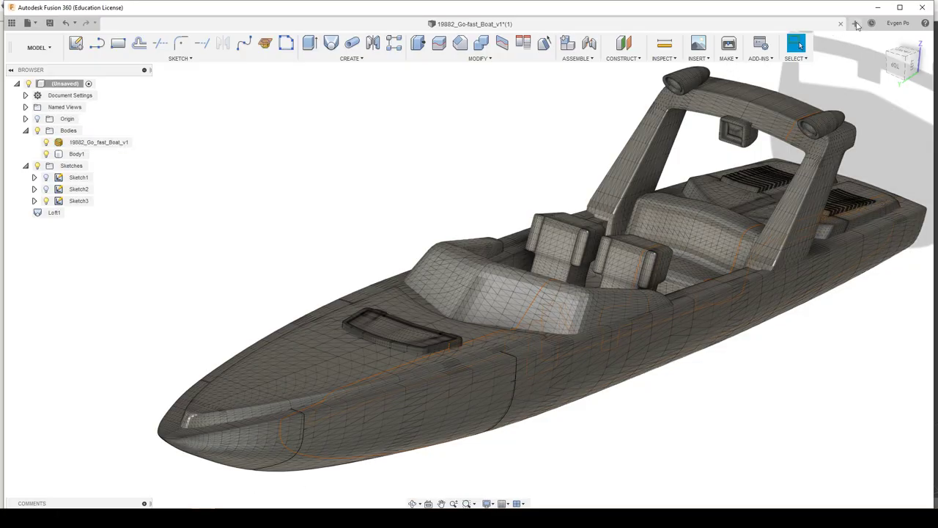
Step: Create a new design and open Boat.obj from the Лодка folder on this computer
left_click(856, 24)
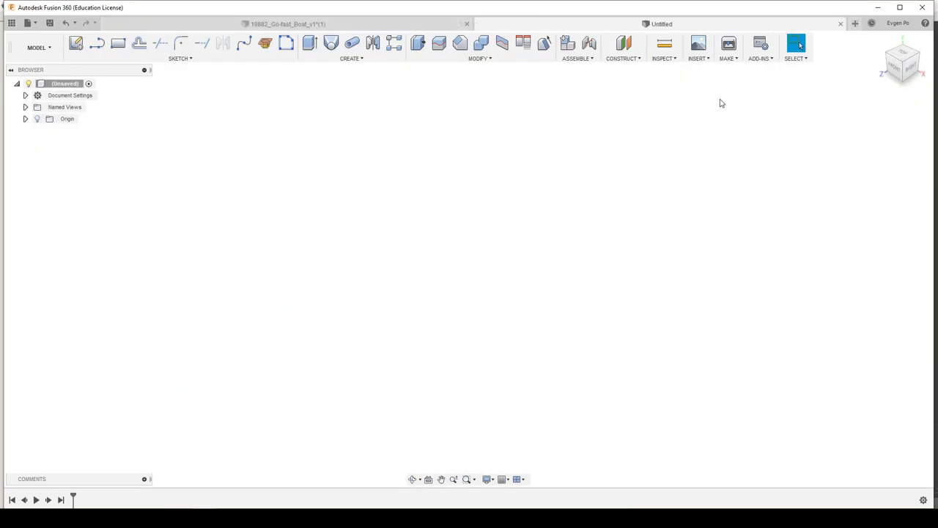
left_click(33, 24)
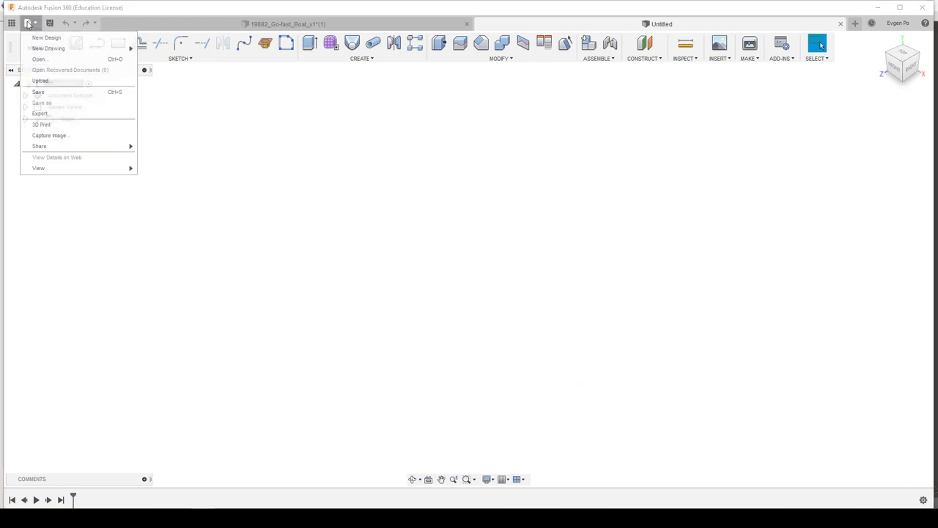
left_click(38, 59)
left_click(318, 361)
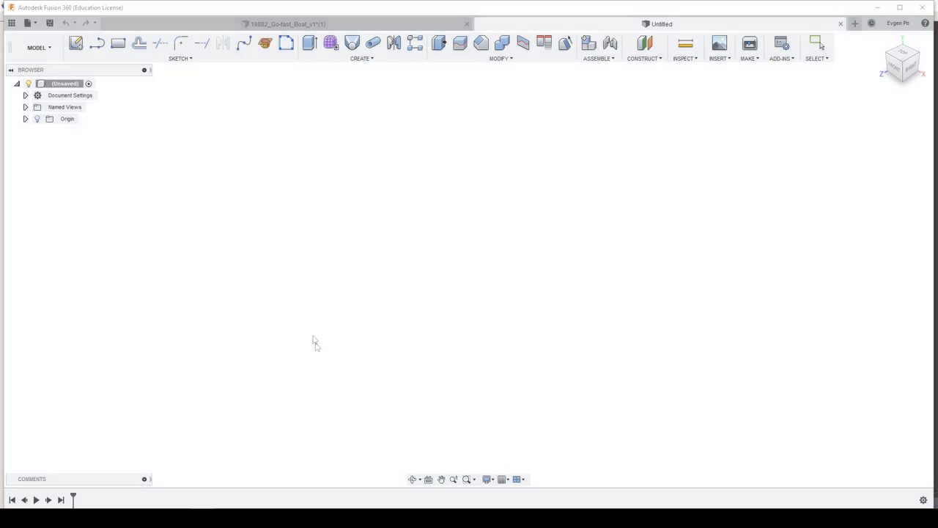
left_click(155, 41)
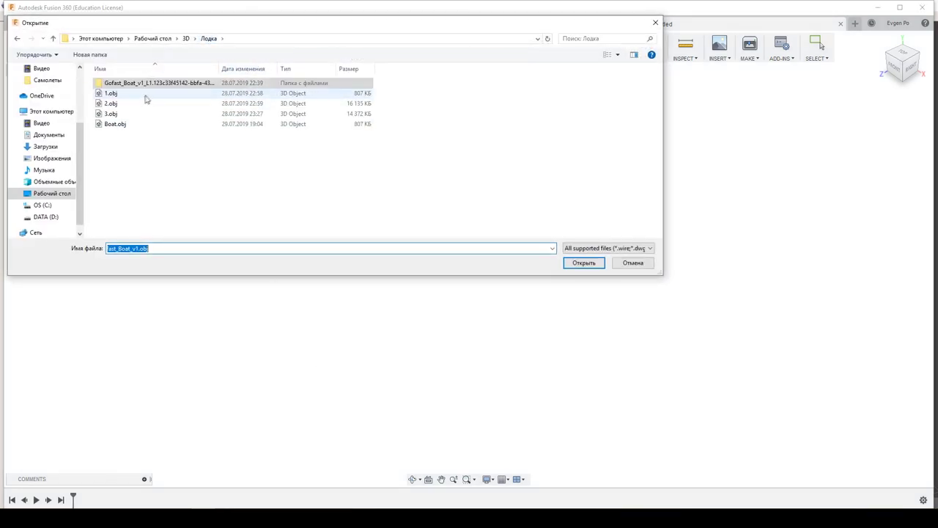
double_click(121, 124)
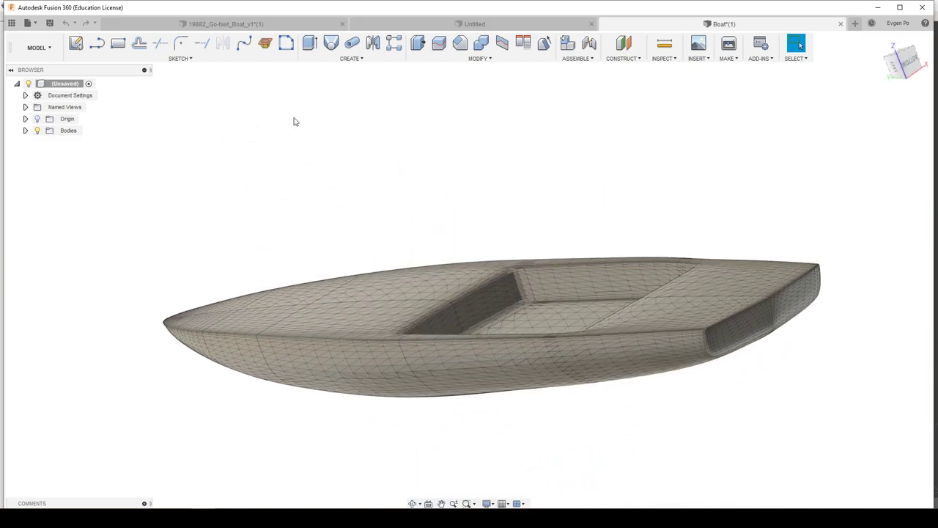
left_click(265, 42)
Step: Section the hull mesh along X, entering 1200 then dragging the plane toward 900 mm
left_click(379, 320)
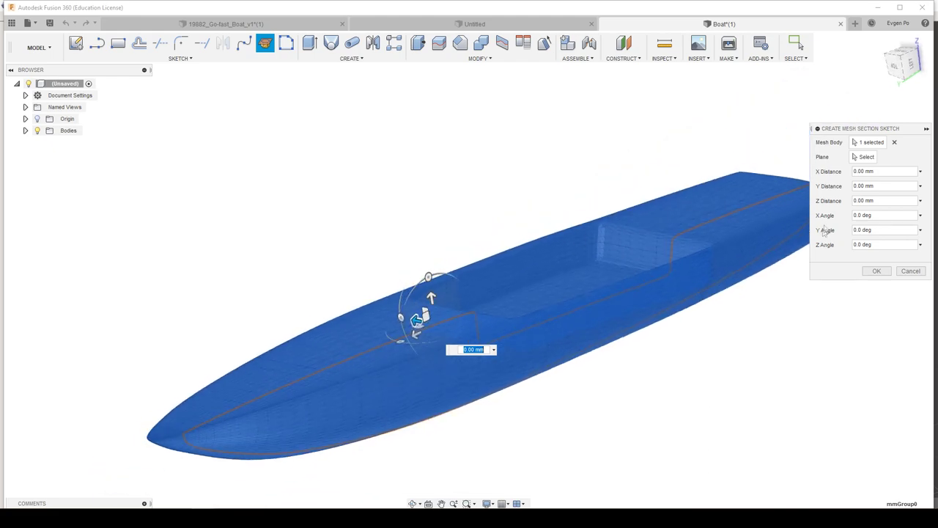
type("1200")
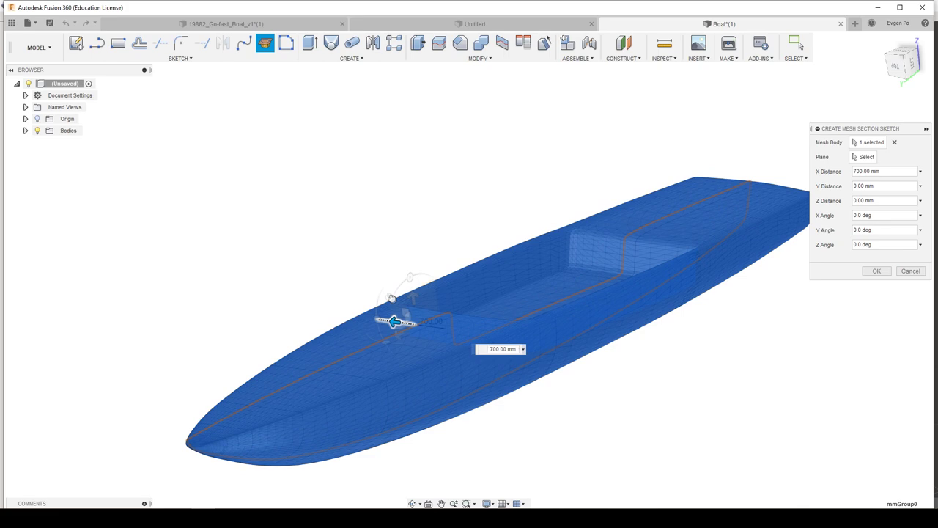
left_click_drag(392, 298, 327, 324)
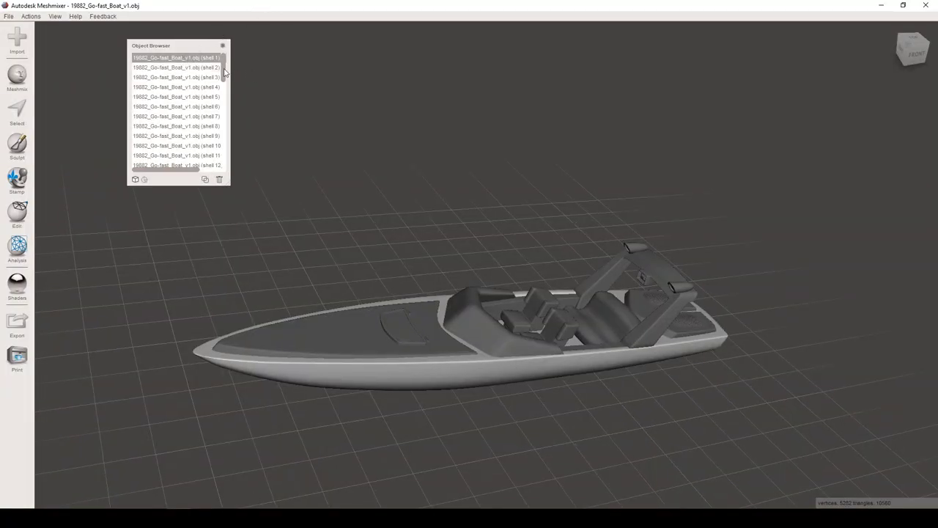
Step: Select all the boat's shells in Meshmixer with Ctrl+A
left_click_drag(225, 71, 216, 185)
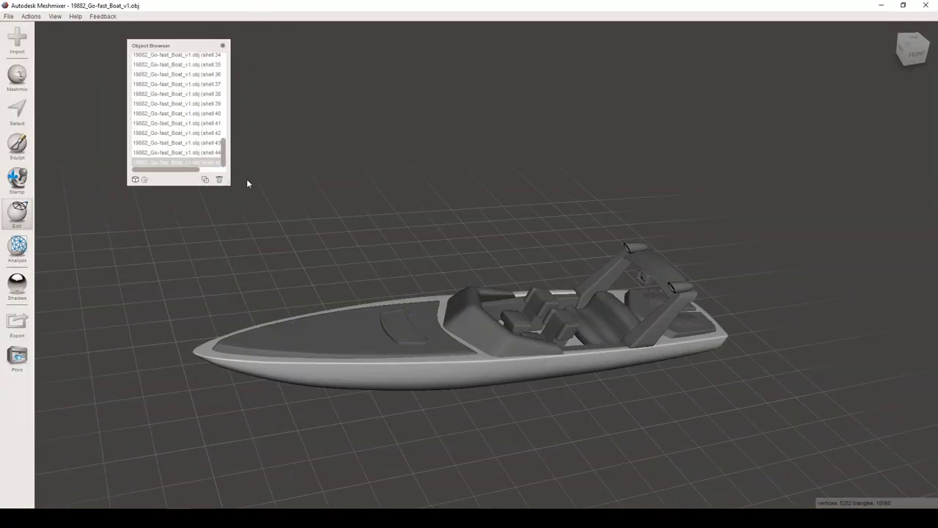
key("ctrl+a")
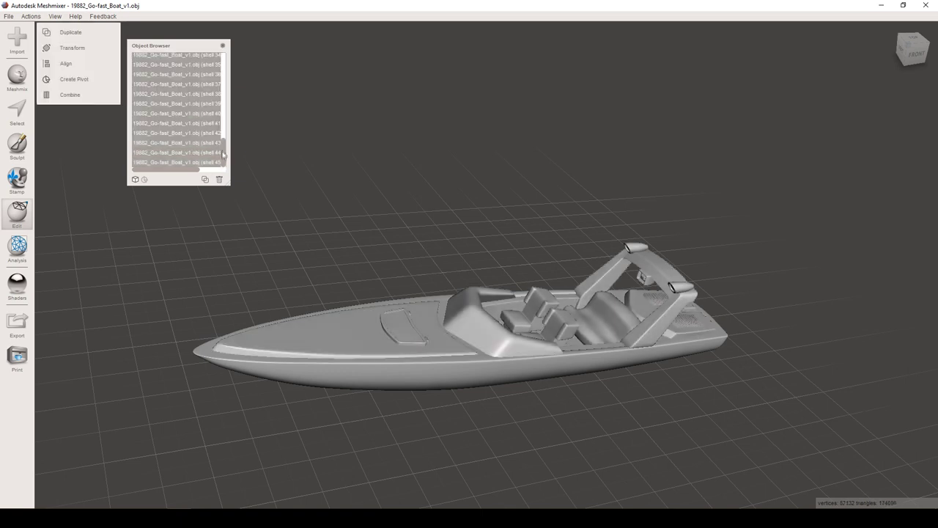
left_click_drag(225, 129, 226, 162)
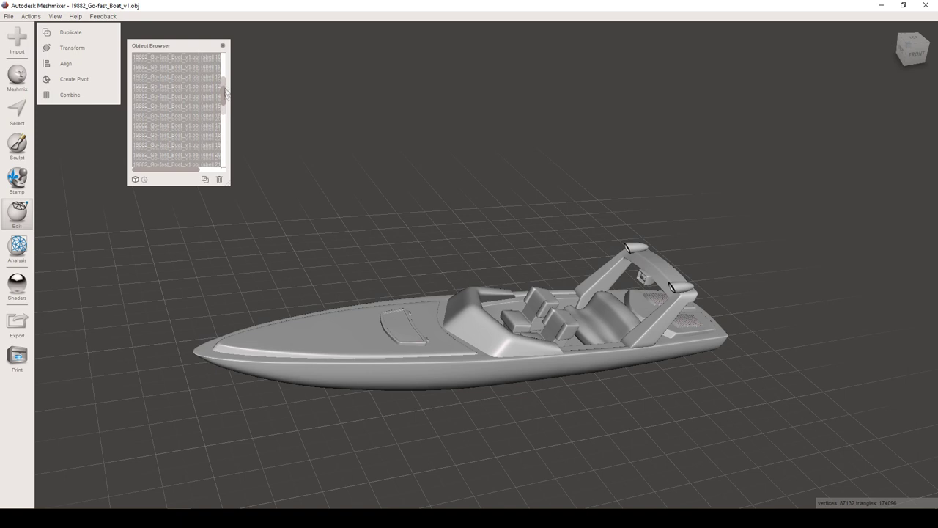
left_click_drag(226, 162, 225, 73)
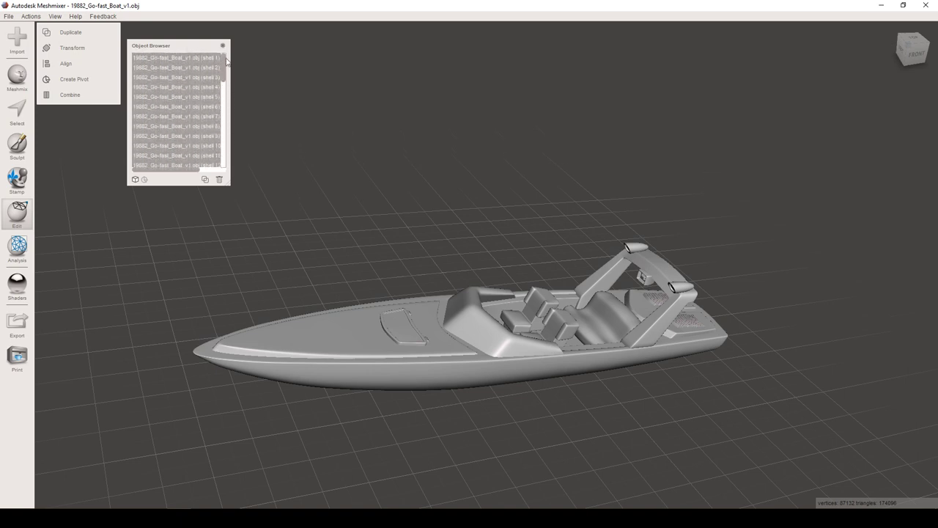
Step: Export the full boat as a second OBJ, Boat2.obj, in the Лодка folder
left_click(8, 16)
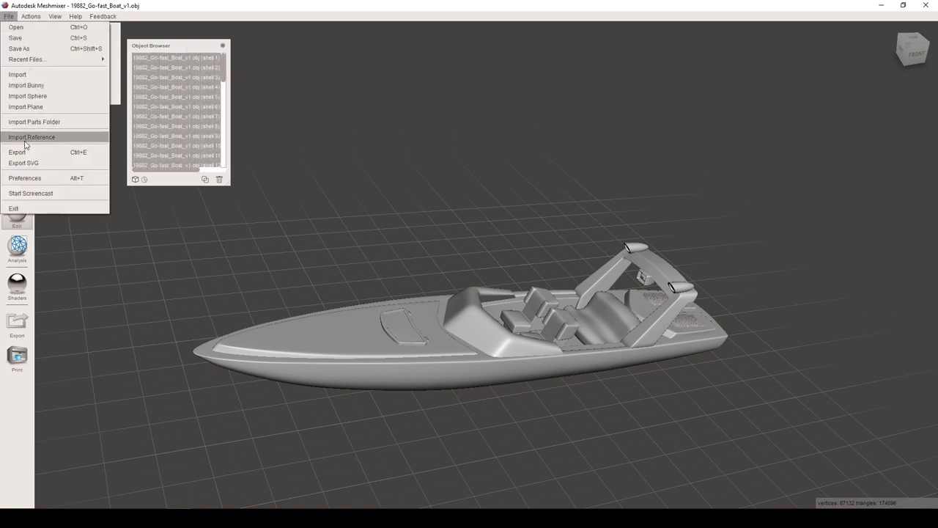
left_click(18, 153)
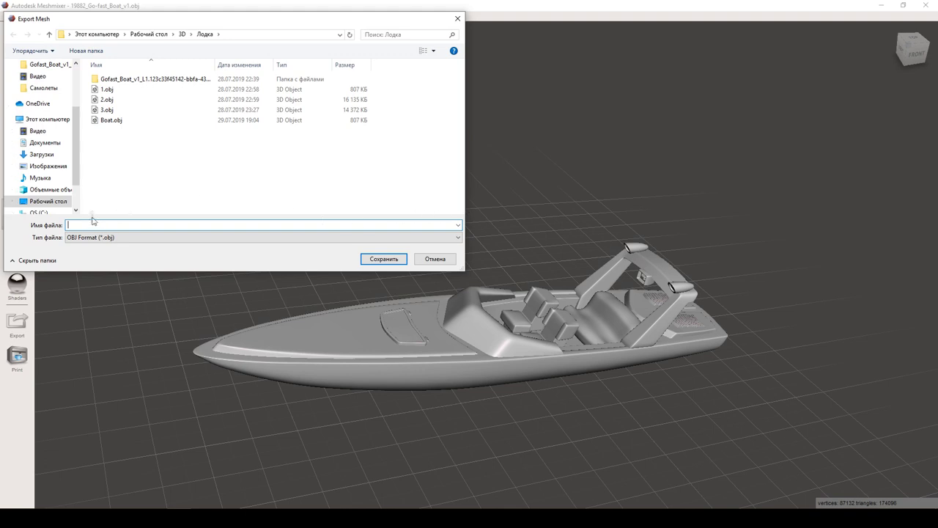
left_click(106, 121)
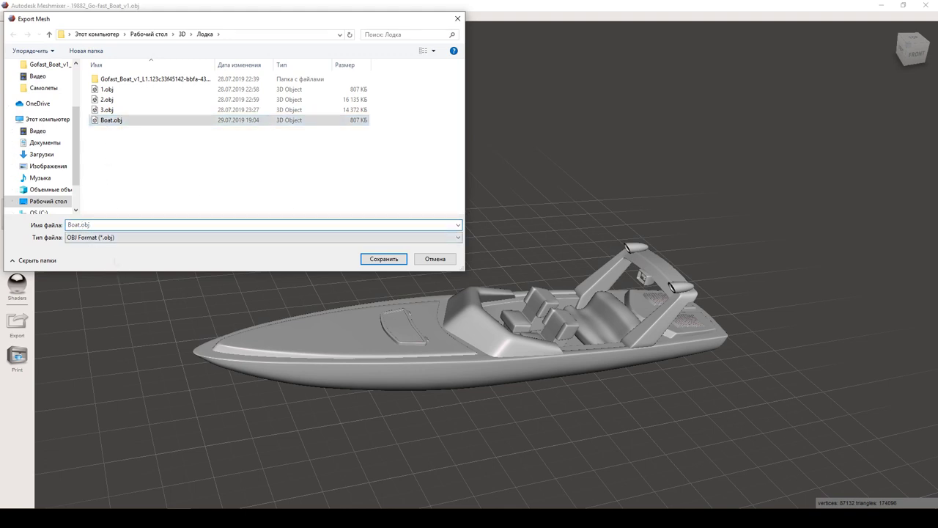
left_click(80, 224)
left_click(405, 262)
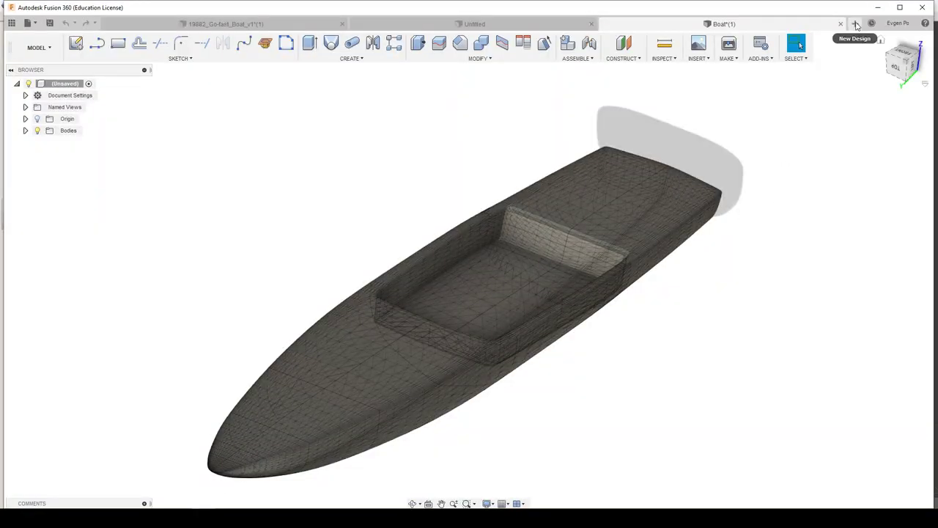
Step: Open Boat2.obj from the computer in a new design
left_click(856, 24)
left_click(31, 24)
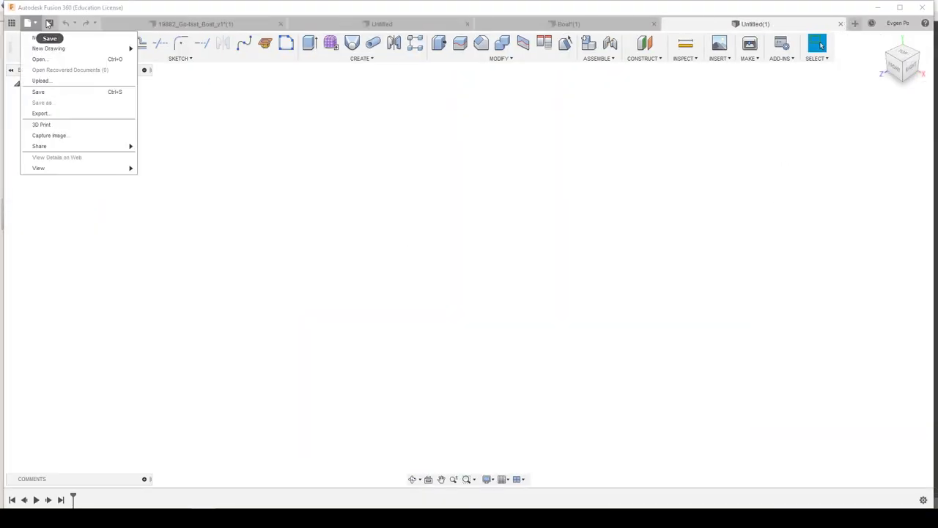
left_click(47, 60)
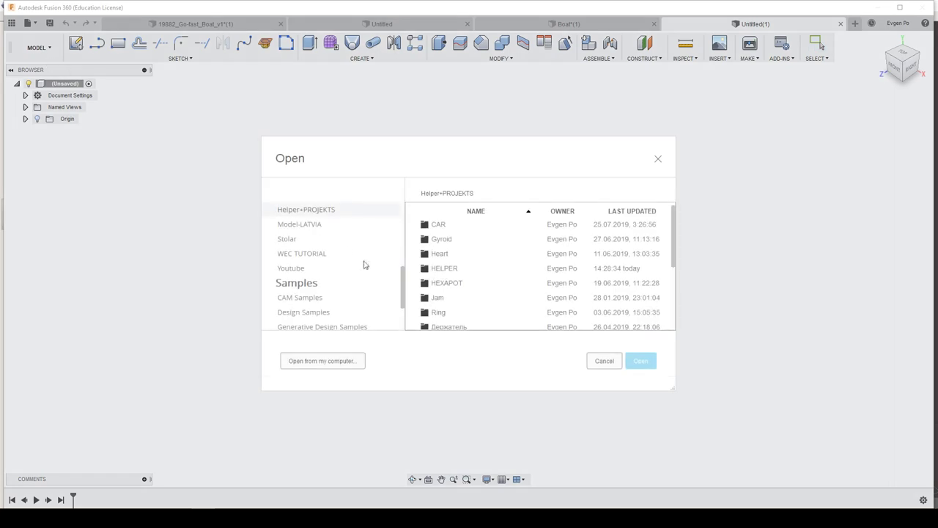
left_click(317, 362)
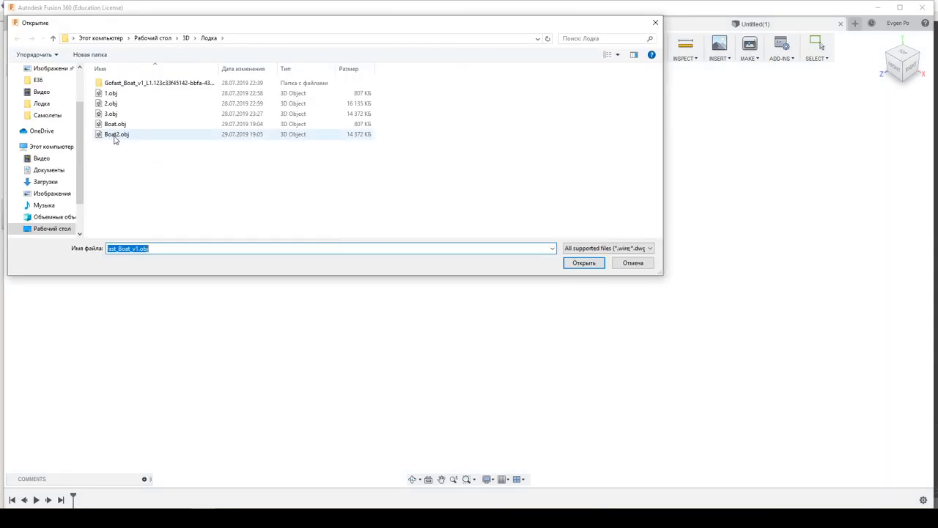
left_click(115, 135)
left_click(574, 264)
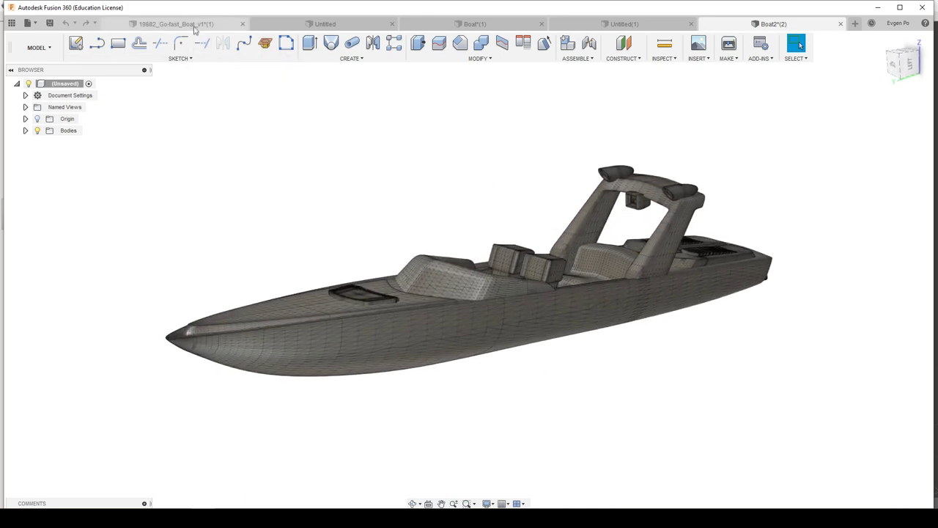
Step: Expand the Boat2 bodies and select mmGroup48 and mmGroup78 to identify those parts
left_click(195, 28)
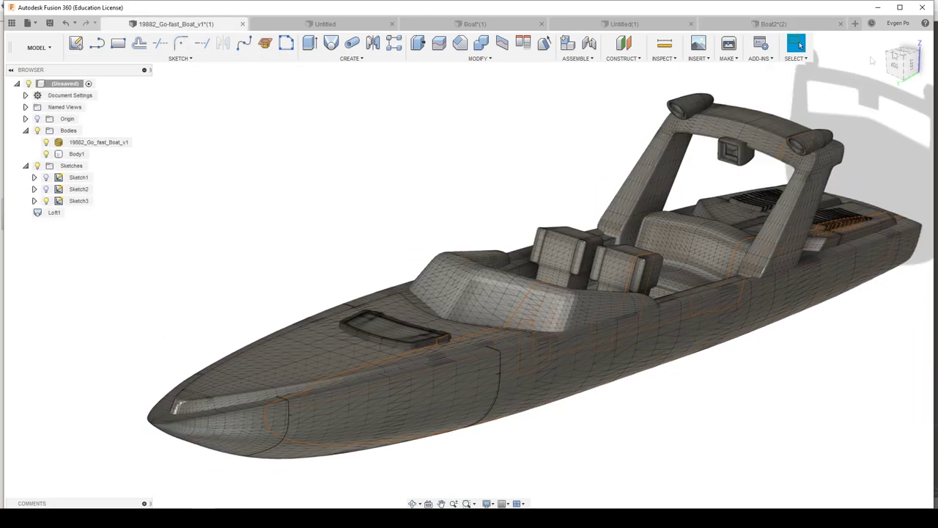
left_click(772, 24)
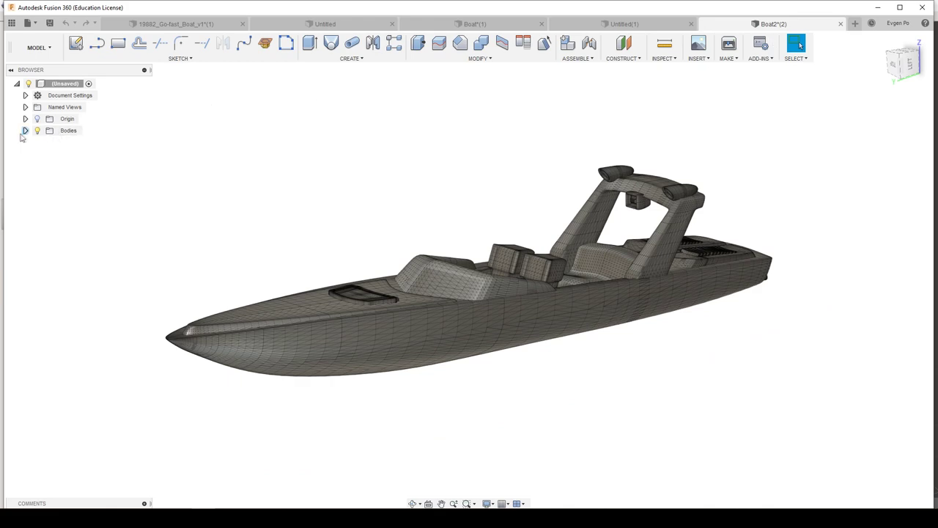
left_click(25, 130)
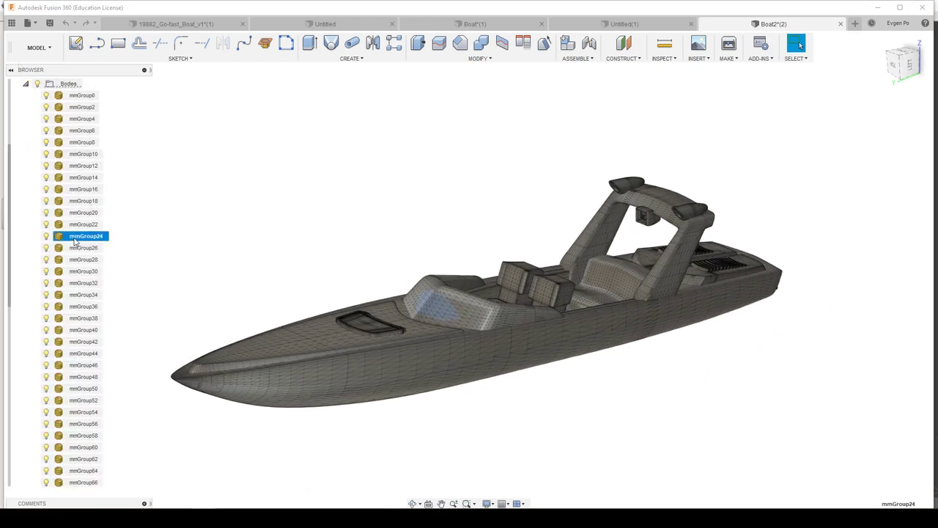
left_click(80, 308)
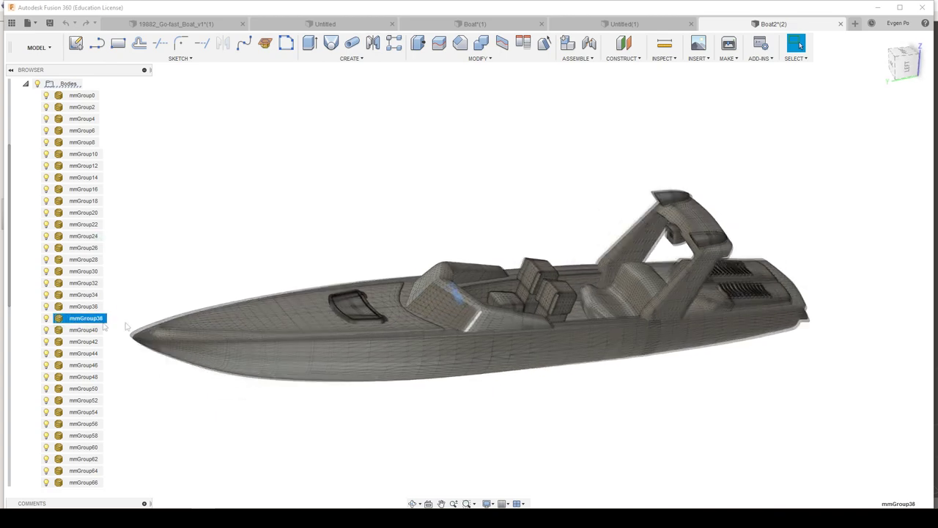
left_click(79, 375)
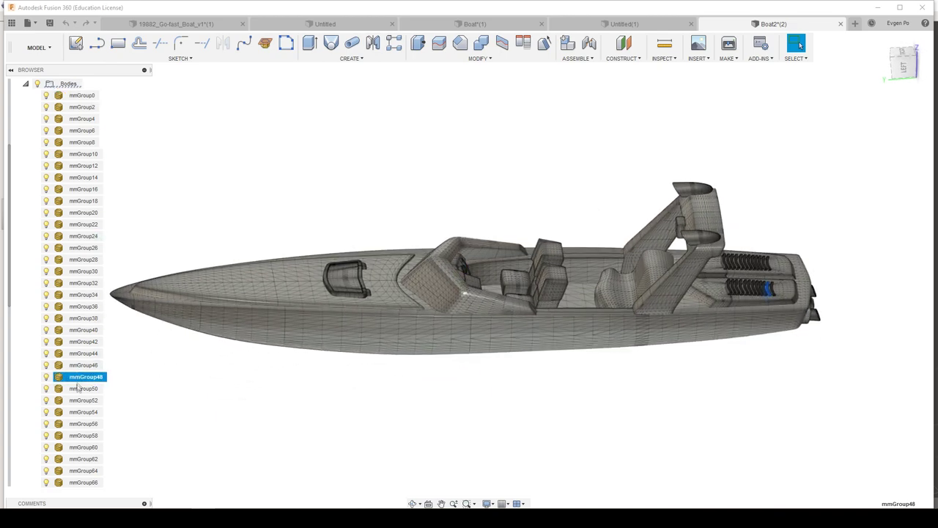
scroll(77, 432, "down", 2)
left_click(85, 425)
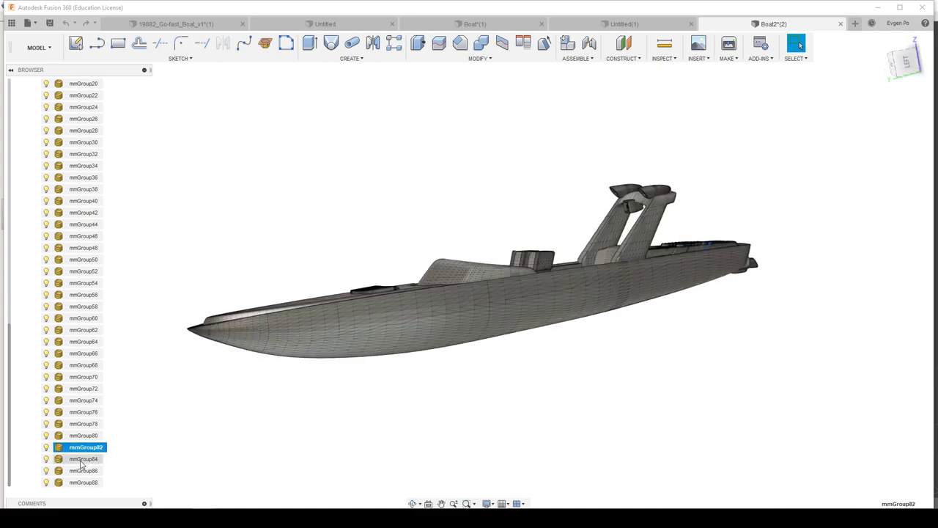
Step: Hide the mmGroup82 body
right_click(85, 446)
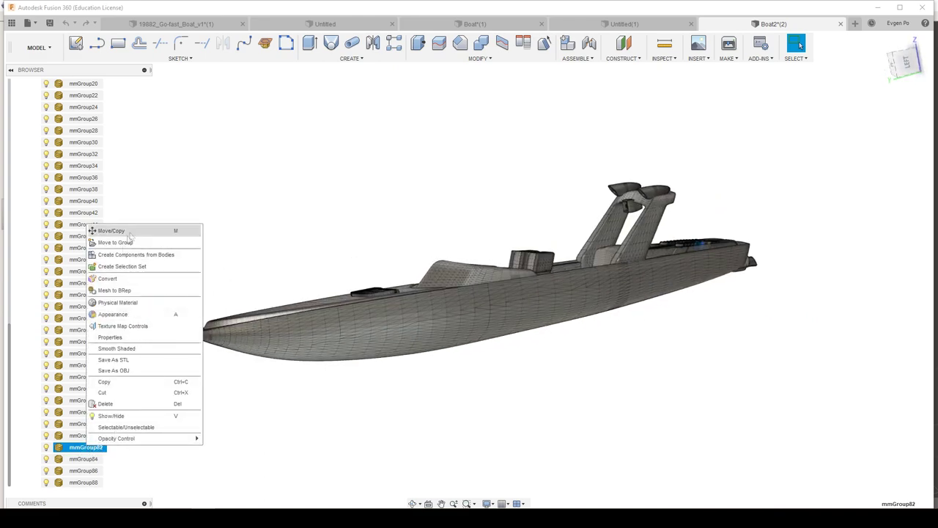
left_click(95, 417)
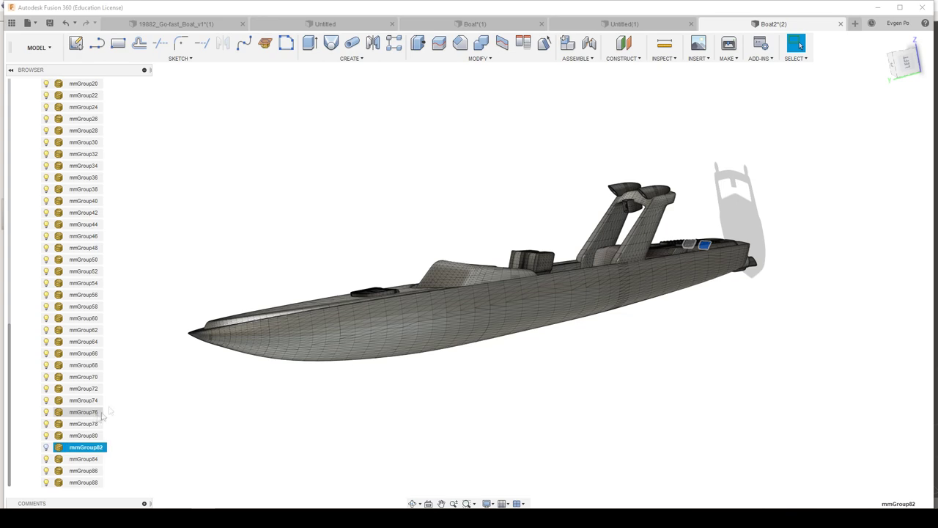
scroll(103, 415, "up", 5)
right_click(103, 166)
Step: Move the mmGroup4 arch body 4500 mm straight up along Z
left_click(135, 174)
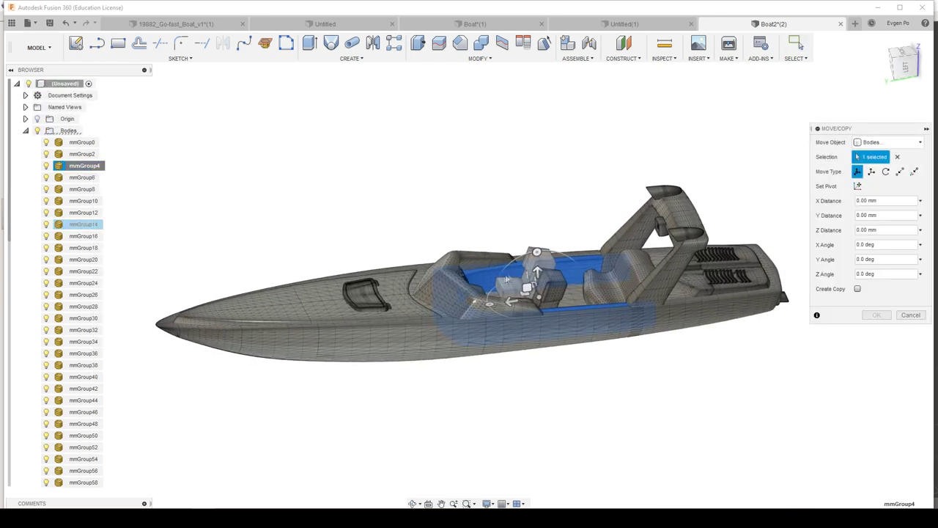
type("4500")
middle_click_drag(503, 281, 845, 314, "shift")
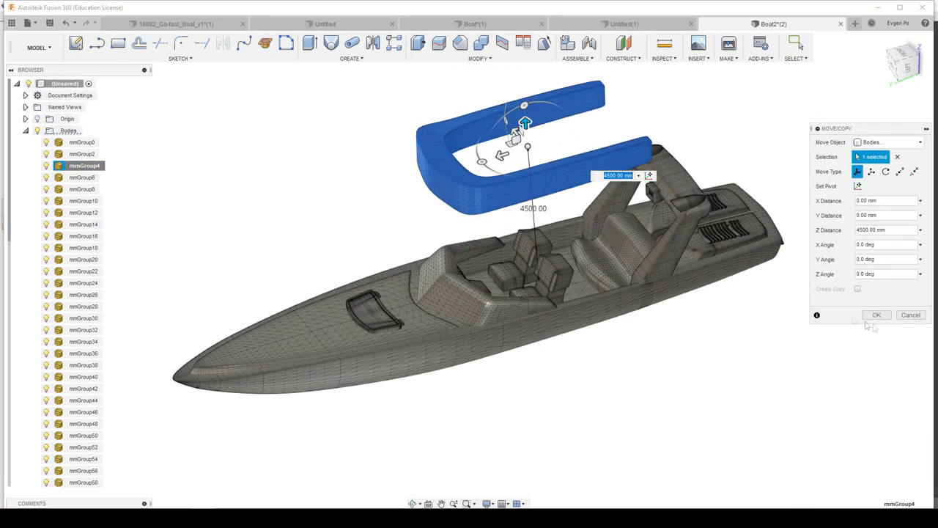
left_click(876, 314)
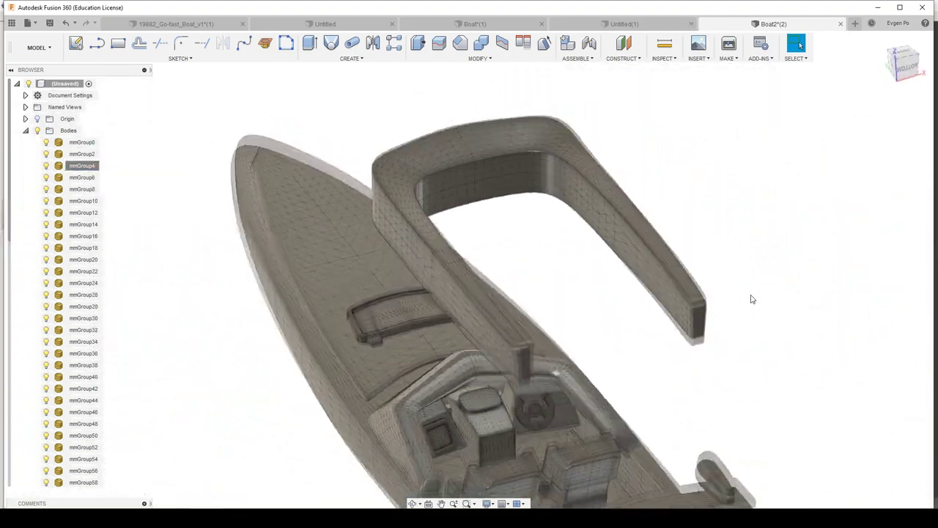
Step: Orbit around the boat to inspect the raised arch, then switch to the Untitled document
mouse_move(751, 299)
middle_mouse_down("shift")
mouse_move(555, 228)
mouse_move(450, 220)
mouse_move(335, 152)
middle_mouse_up("shift")
scroll(450, 217, "up", 3)
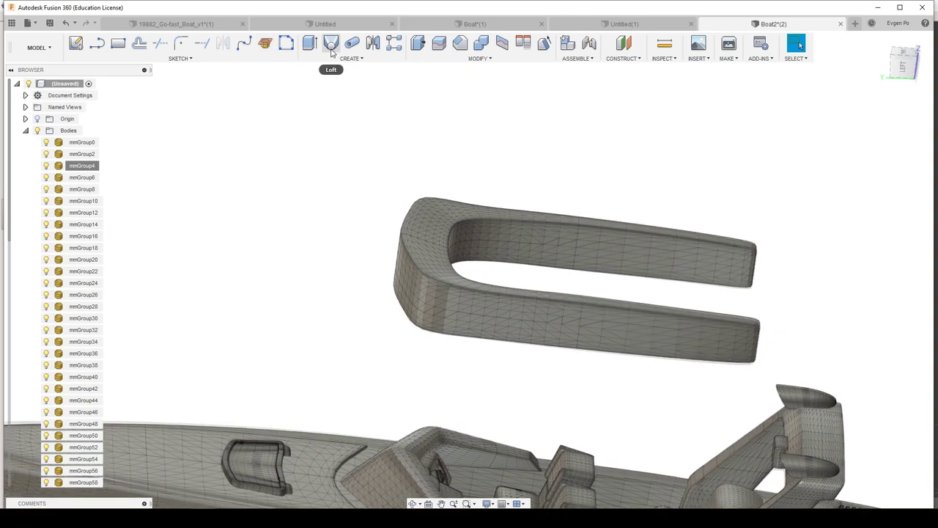
mouse_move(621, 310)
middle_mouse_down("shift")
mouse_move(534, 220)
mouse_move(524, 232)
middle_mouse_up("shift")
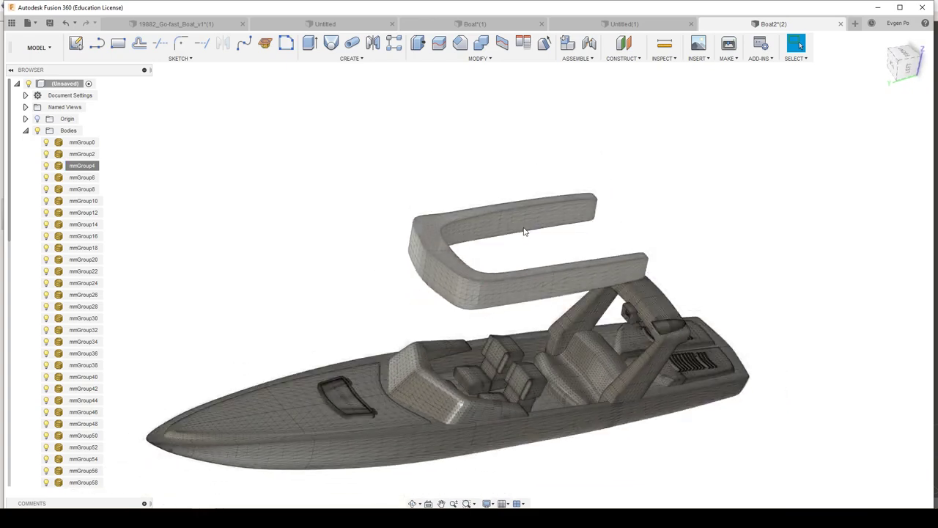
mouse_move(523, 234)
middle_mouse_down("shift")
mouse_move(473, 325)
mouse_move(457, 329)
mouse_move(346, 449)
mouse_move(404, 461)
mouse_move(496, 440)
mouse_move(738, 343)
middle_mouse_up("shift")
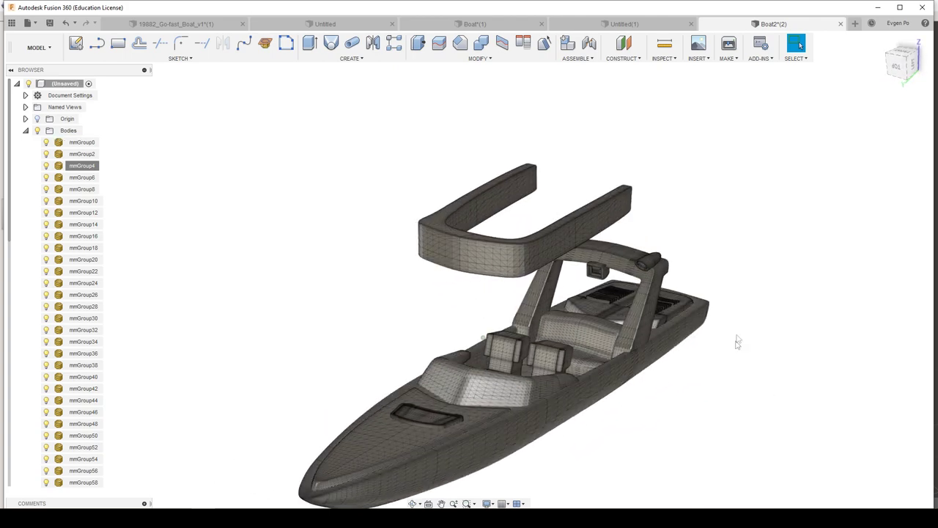
left_click(624, 25)
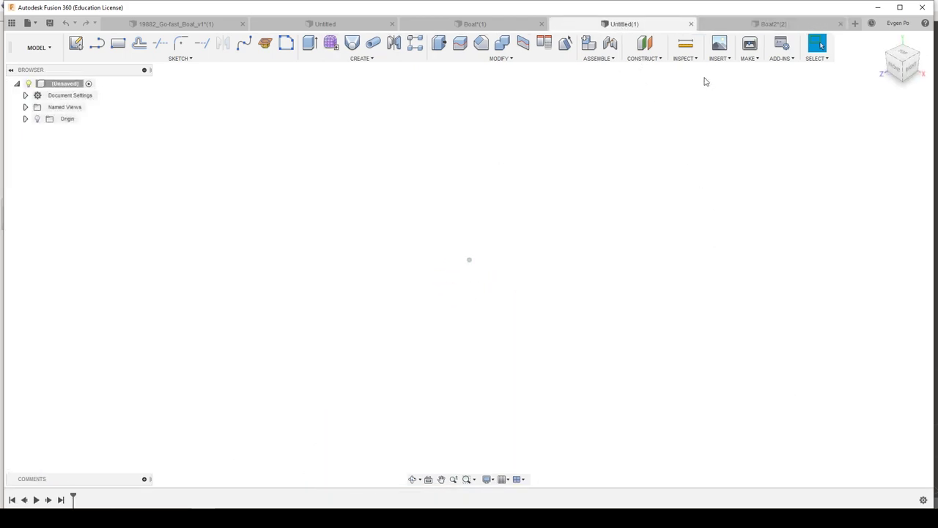
Step: Close the empty Untitled document and return to the Boat hull design
left_click(690, 24)
left_click(516, 28)
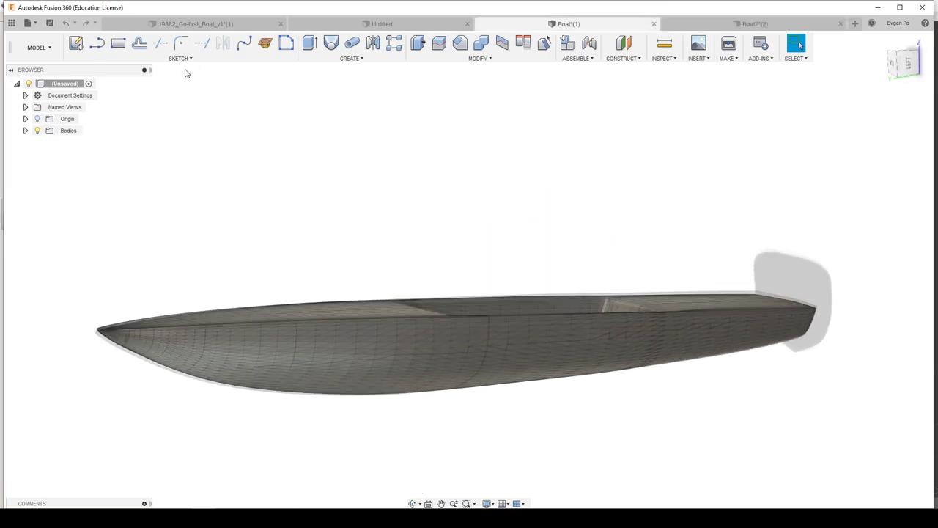
mouse_move(183, 74)
middle_mouse_down("shift")
mouse_move(393, 183)
mouse_move(24, 138)
middle_mouse_up("shift")
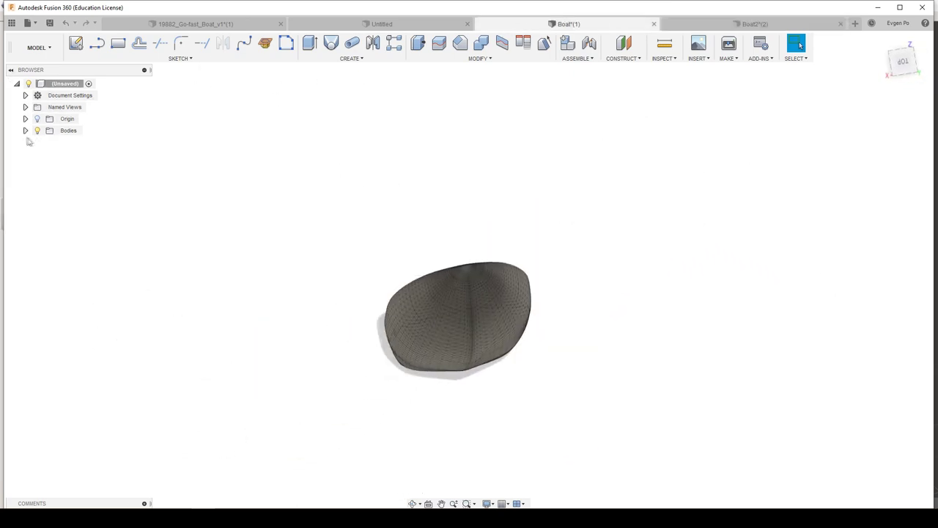
mouse_move(277, 197)
middle_mouse_down("shift")
mouse_move(325, 168)
mouse_move(615, 66)
middle_mouse_up("shift")
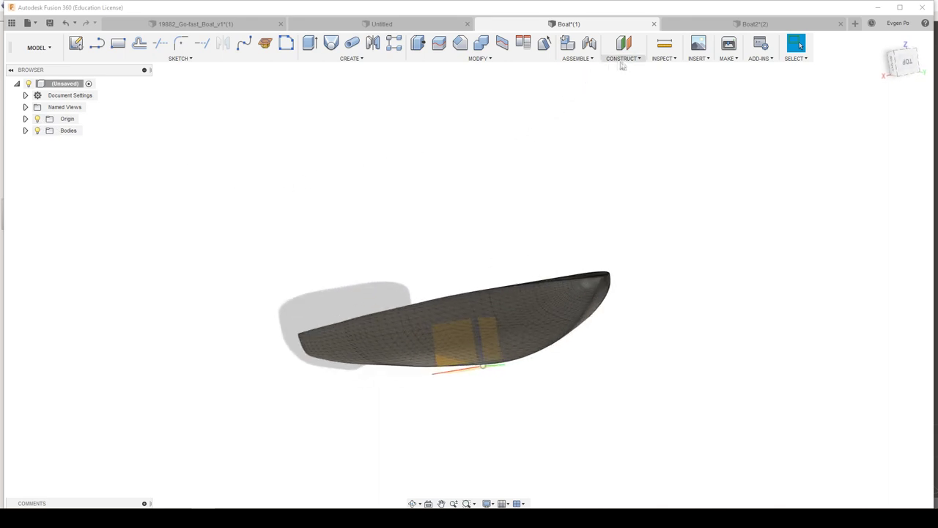
mouse_move(600, 218)
middle_mouse_down("shift")
mouse_move(587, 210)
mouse_move(412, 324)
middle_mouse_up("shift")
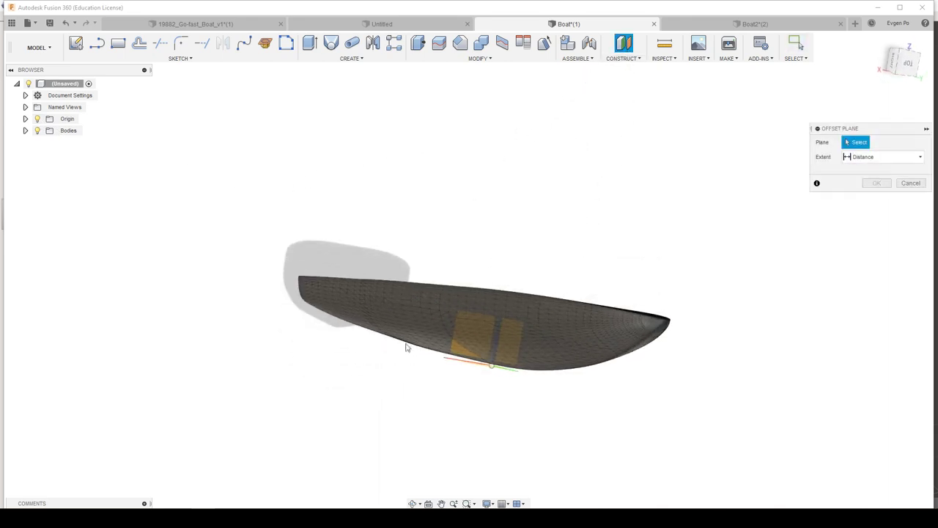
middle_click_drag(510, 342, 852, 269, "shift")
Step: Add a 0 mm offset plane from the YZ plane and create a sketch on it
left_click(511, 343)
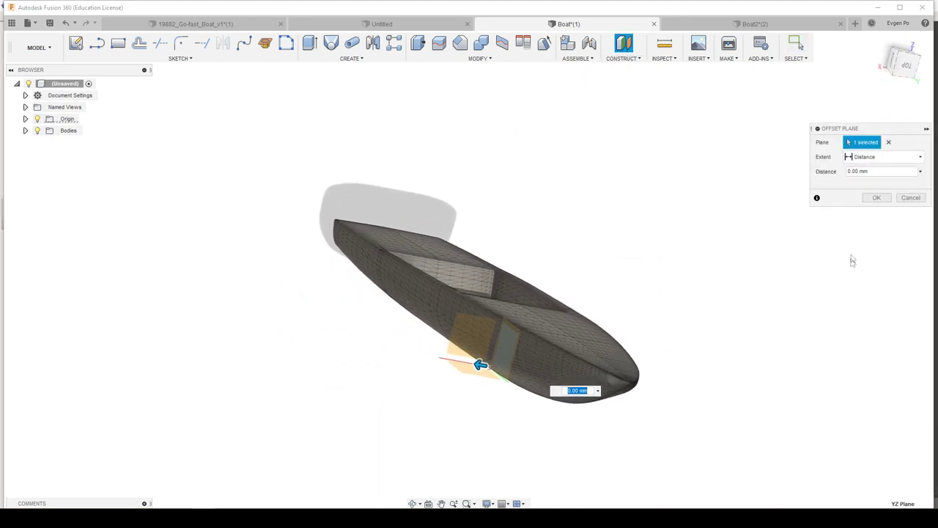
left_click(910, 198)
mouse_move(765, 289)
middle_mouse_down("shift")
mouse_move(469, 367)
mouse_move(485, 393)
mouse_move(526, 371)
mouse_move(509, 403)
middle_mouse_up("shift")
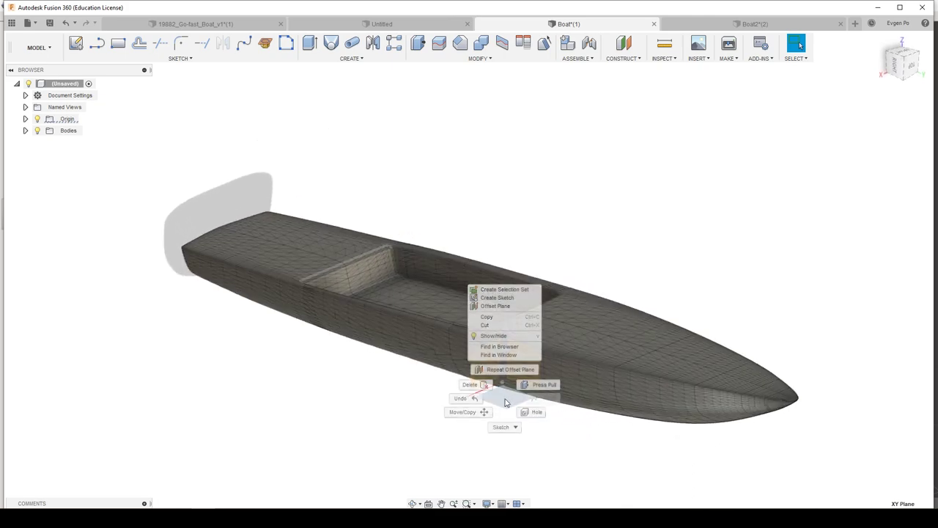
left_click(498, 297)
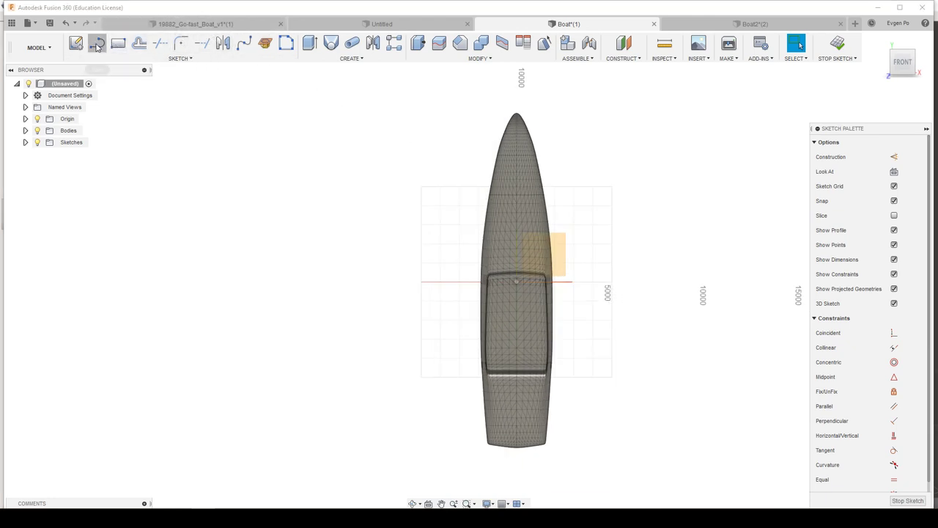
Step: Draw a line from the sketch origin along the hull
left_click(515, 283)
scroll(516, 275, "down", 2)
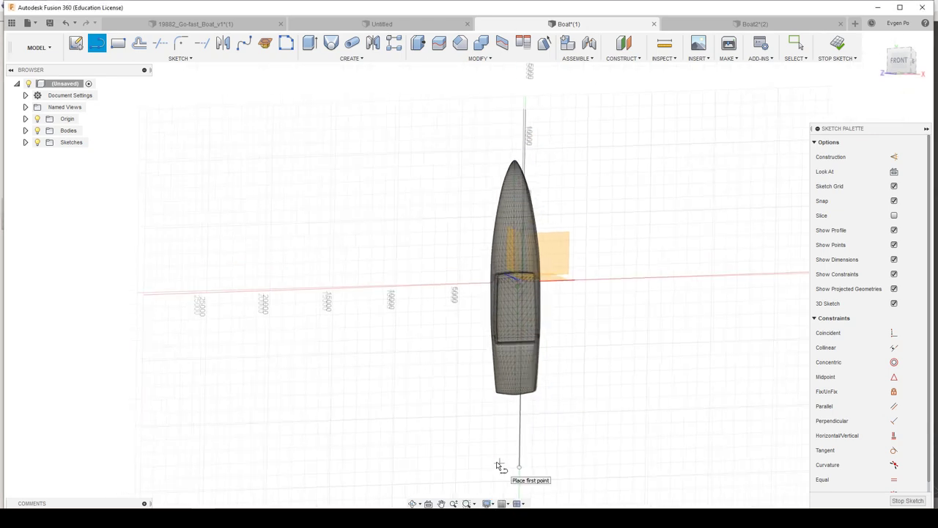
middle_click_drag(498, 465, 48, 53, "shift")
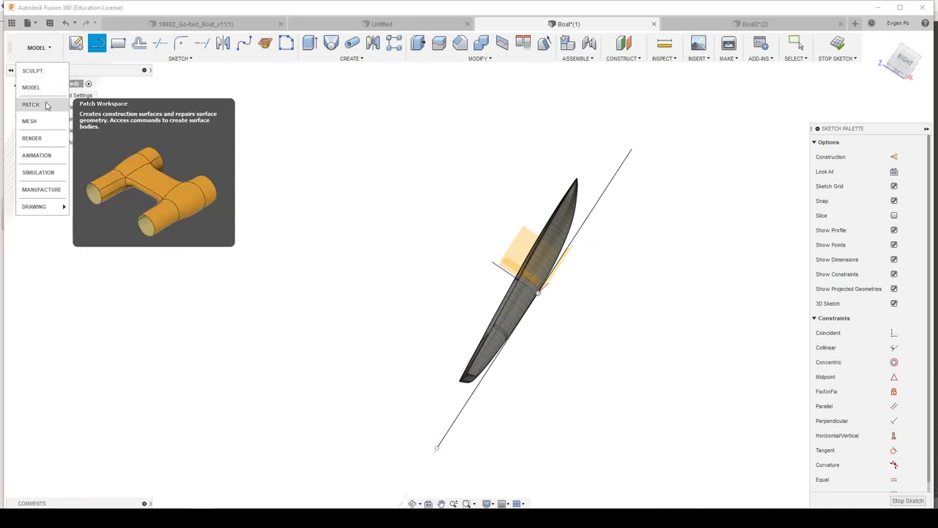
Step: Extrude the line in the Patch workspace into a 7000 mm surface, Extrude1
left_click(43, 104)
left_click(310, 44)
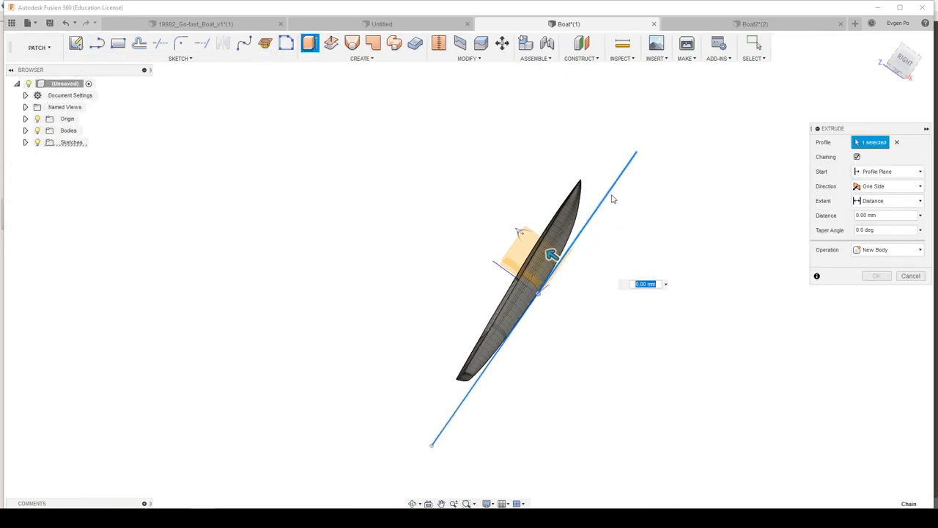
left_click(613, 199)
middle_click_drag(614, 203, 574, 316, "shift")
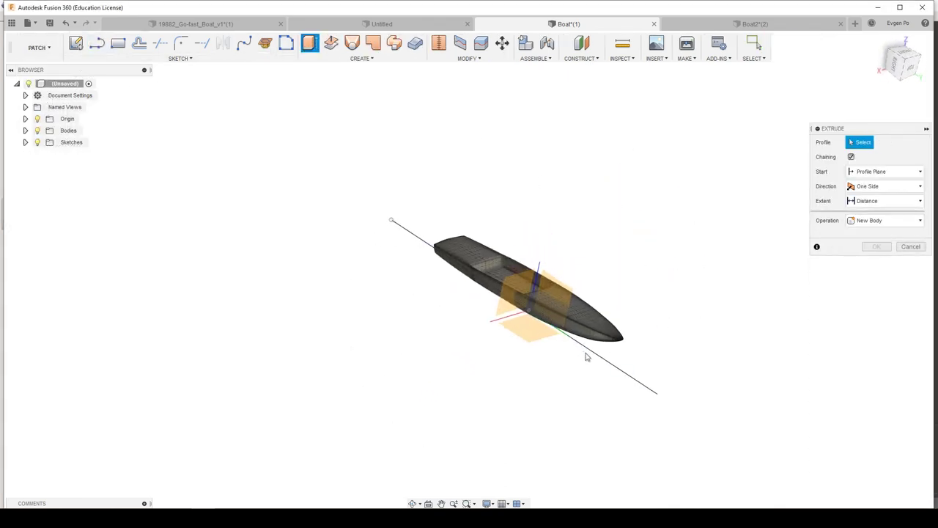
left_click_drag(596, 343, 610, 264)
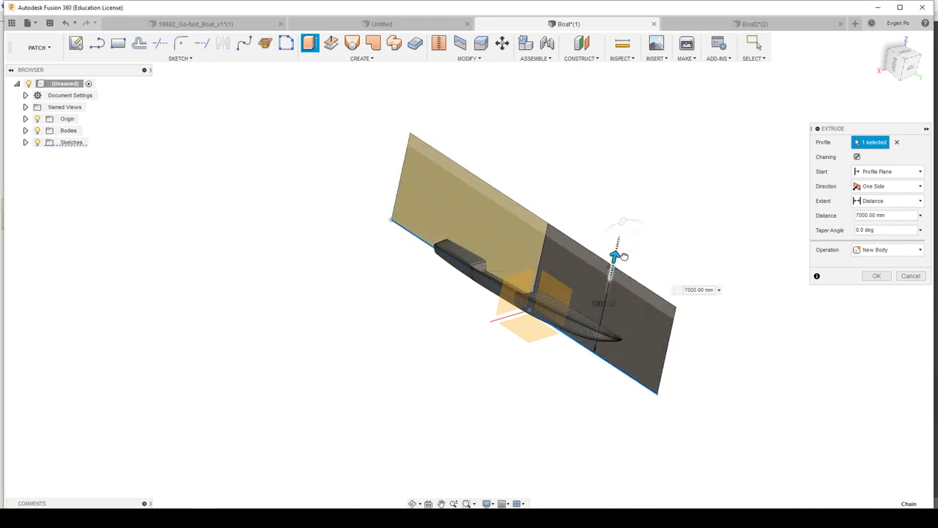
middle_click_drag(612, 257, 869, 290, "shift")
left_click(876, 277)
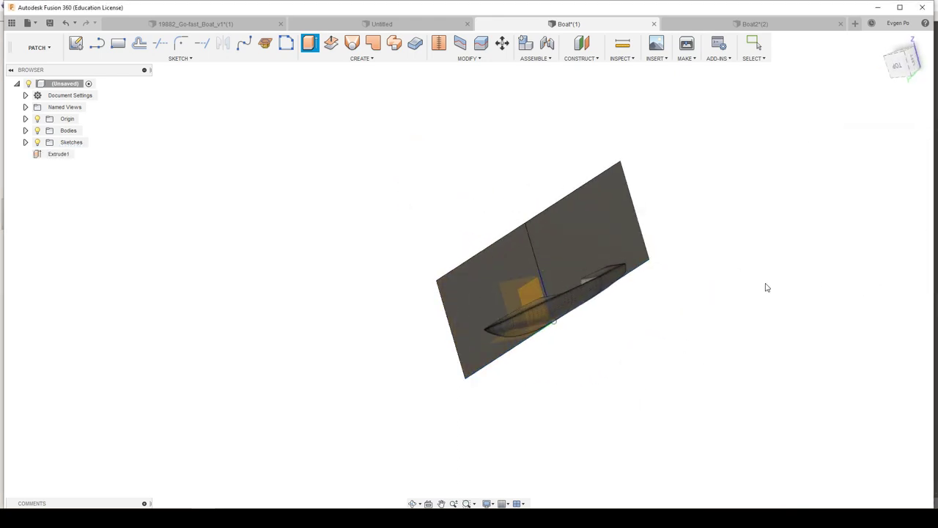
middle_click_drag(767, 287, 211, 83, "shift")
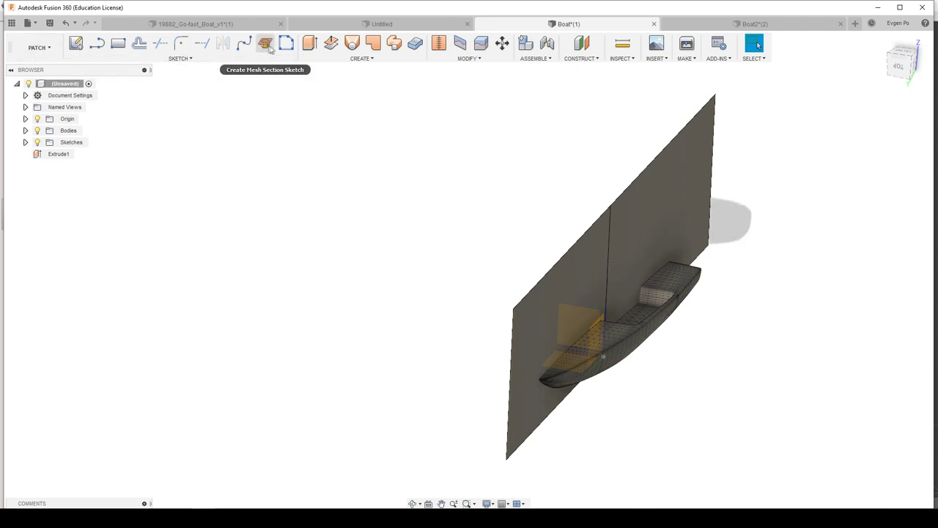
Step: Switch via Sculpt back to Model and create a mesh section sketch on the hull mesh body
left_click(48, 58)
left_click(53, 76)
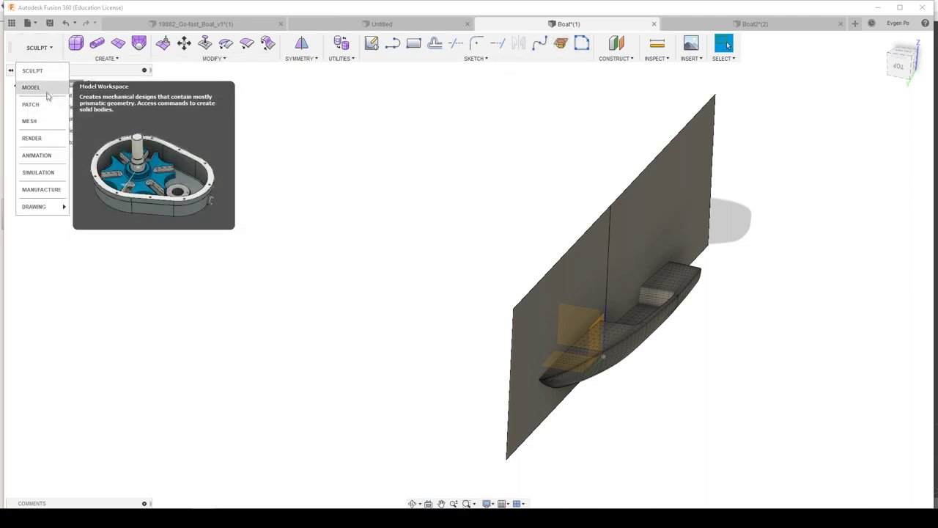
left_click(49, 89)
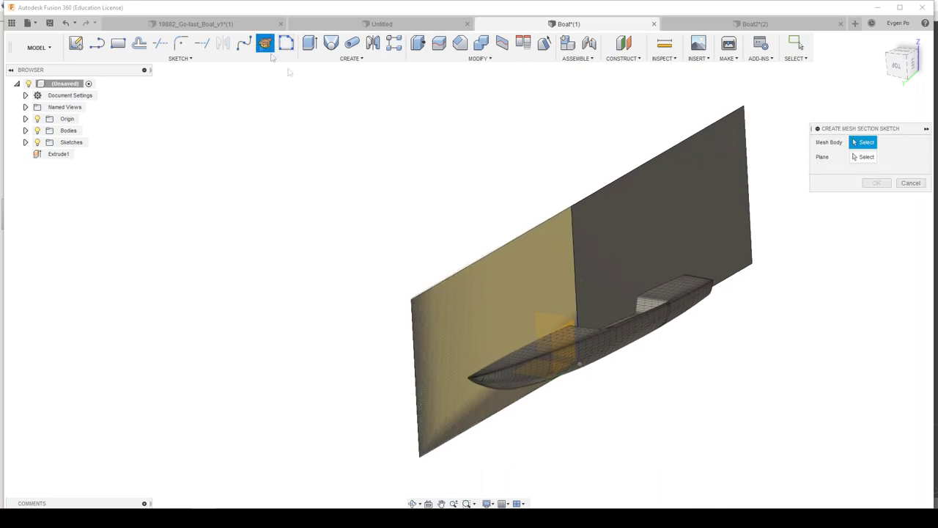
scroll(492, 350, "up", 5)
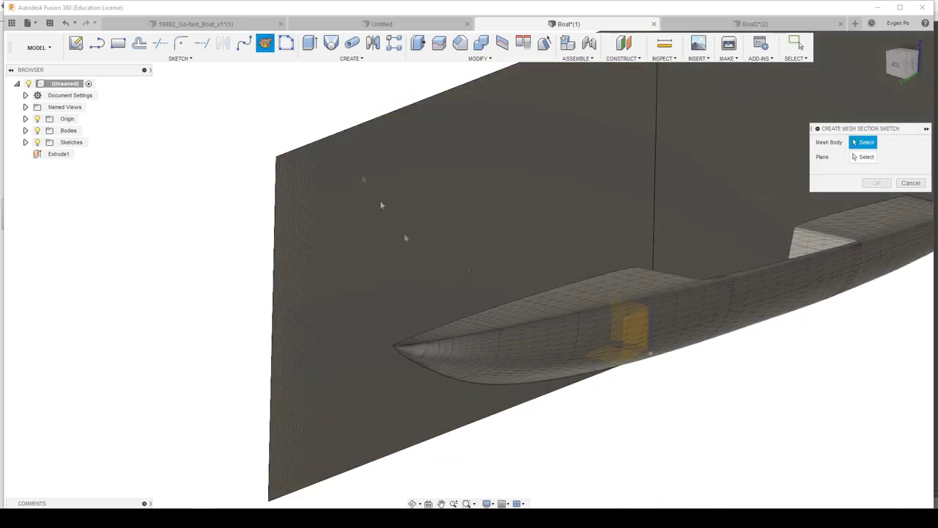
left_click(479, 354)
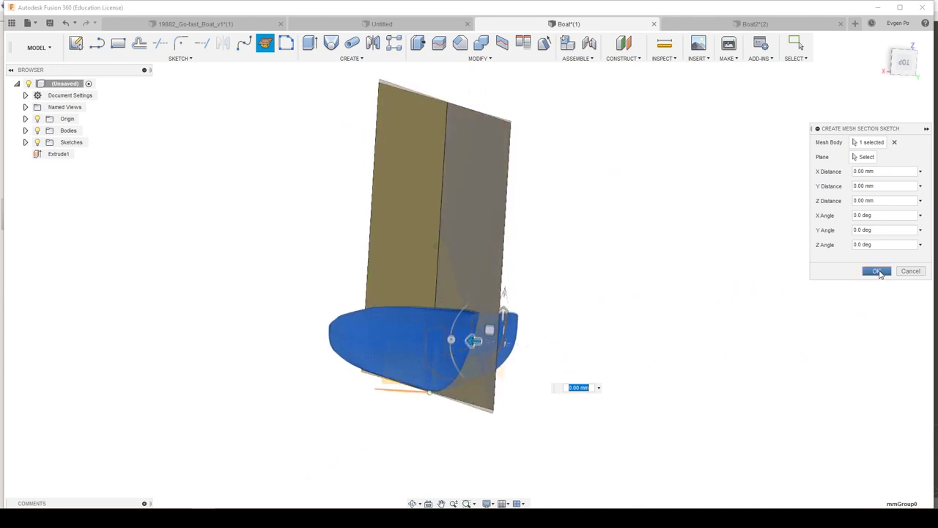
left_click(878, 272)
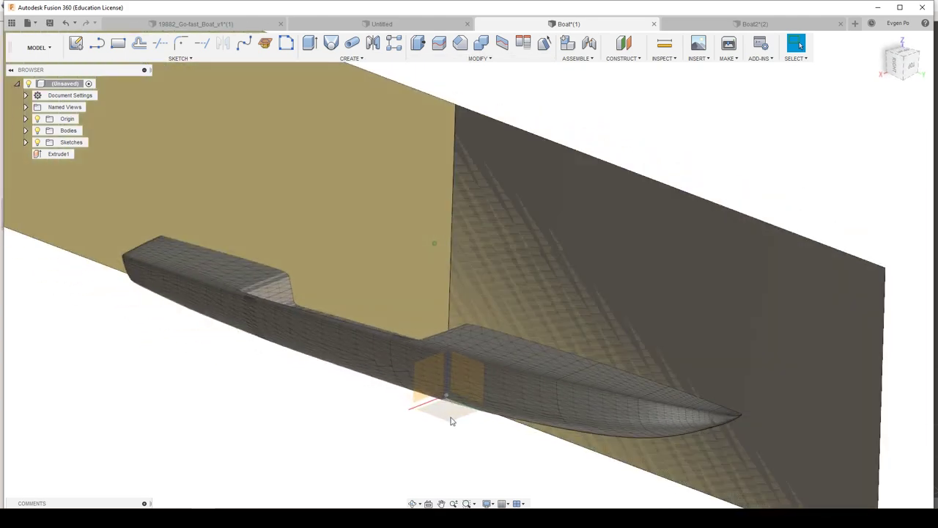
Step: Sketch a line on the section plane and extrude it into a 5600 mm tall surface plate beside the hull
left_click(442, 312)
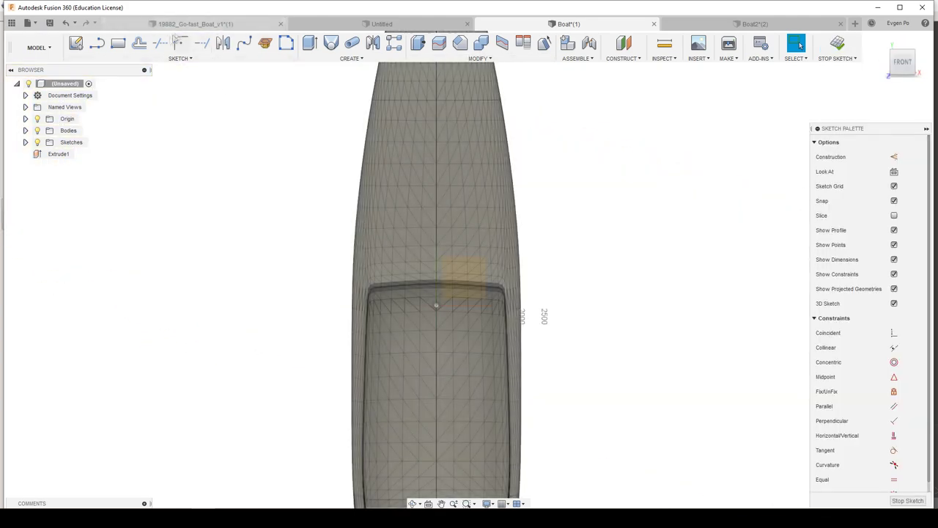
left_click(101, 44)
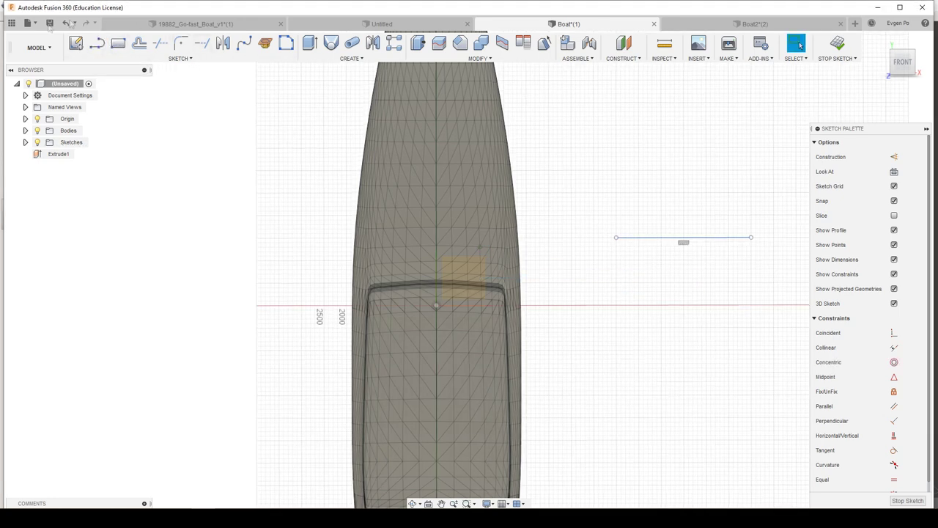
left_click(30, 104)
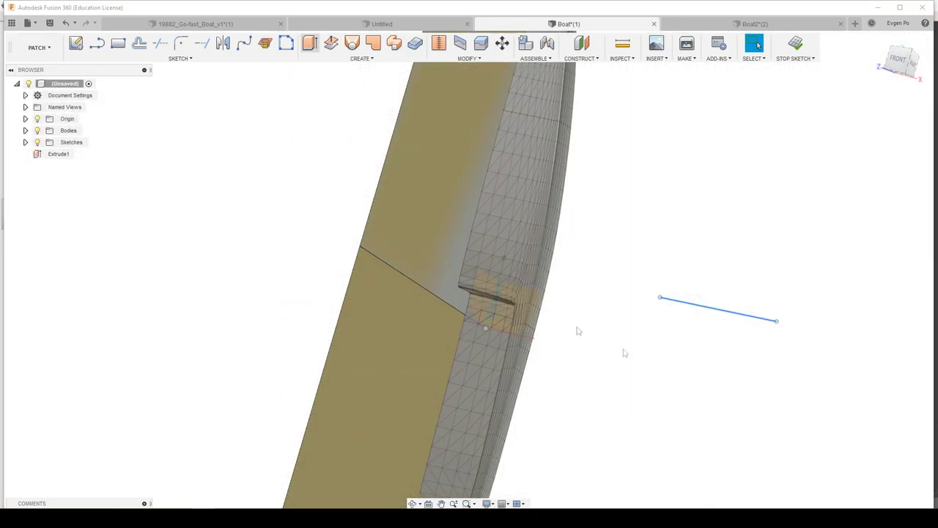
key("e")
left_click(715, 308)
mouse_move(646, 222)
middle_mouse_down("shift")
mouse_move(420, 246)
mouse_move(293, 192)
middle_mouse_up("shift")
left_click_drag(269, 146, 293, 98)
middle_click_drag(294, 98, 470, 255, "shift")
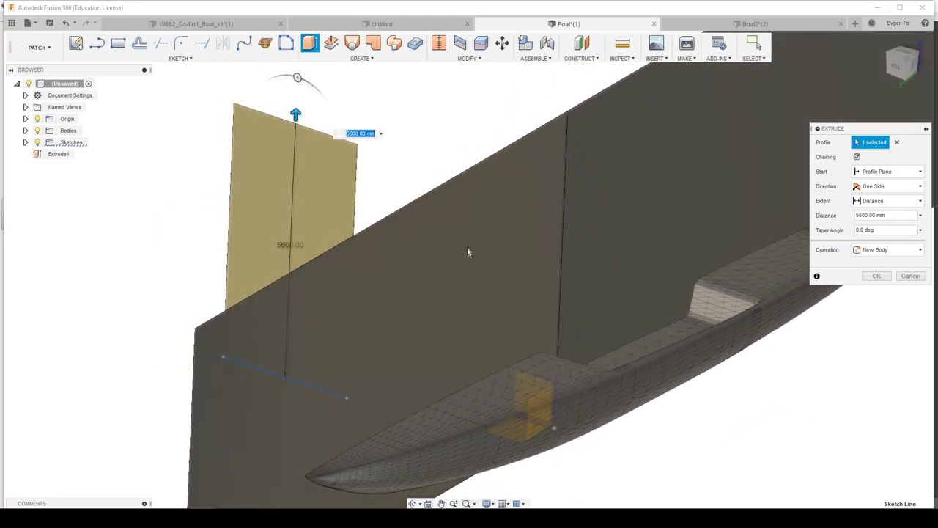
left_click(877, 276)
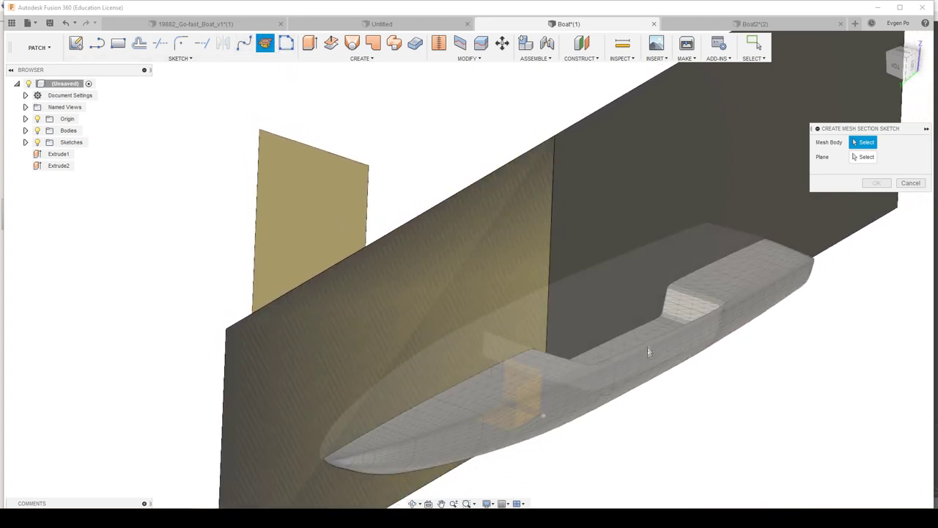
Step: Cut the first mesh section sketch through the hull on the chosen plane
left_click(592, 375)
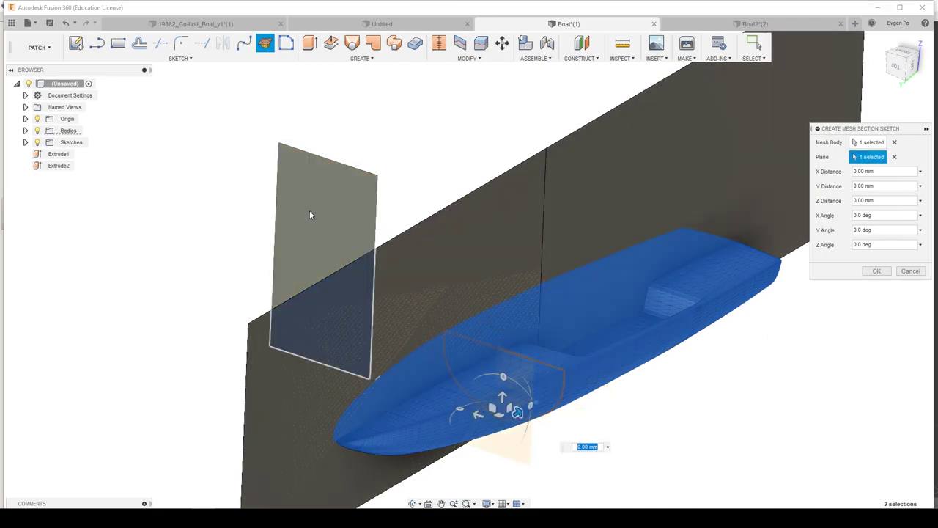
left_click(309, 211)
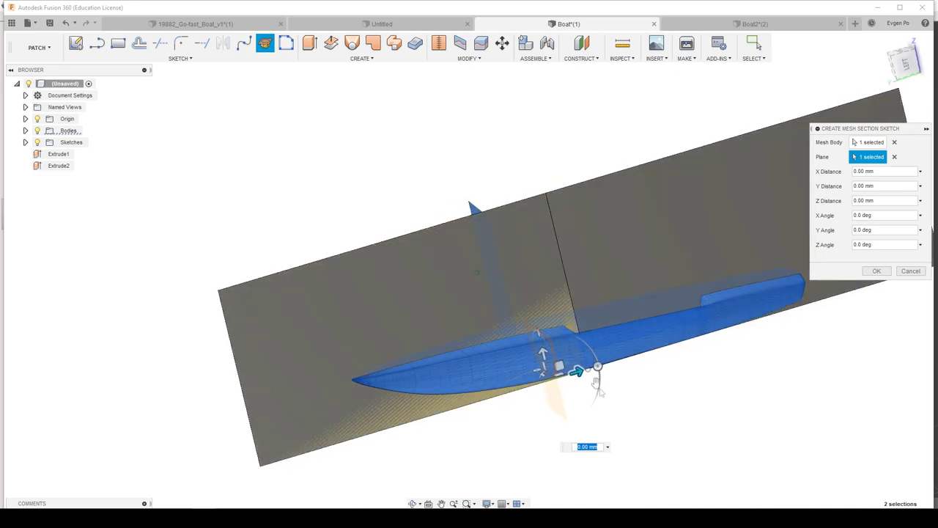
type("-6500")
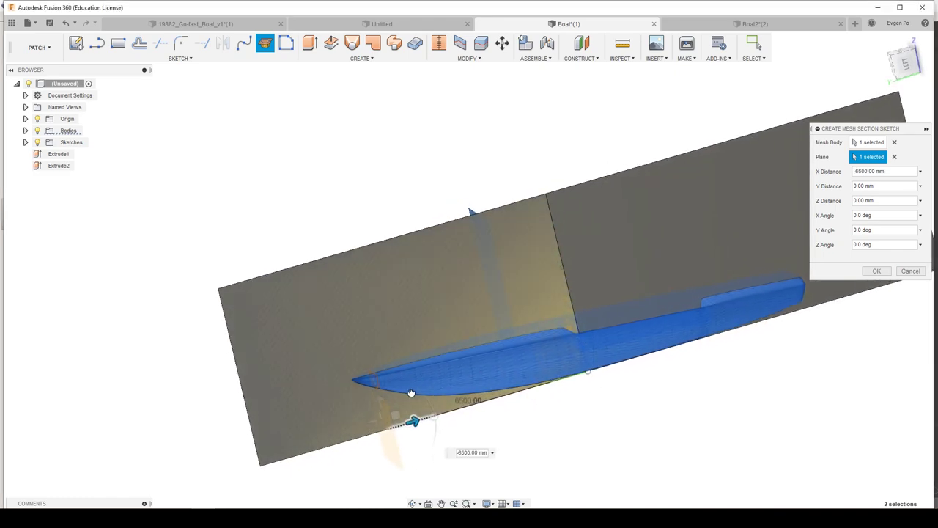
left_click_drag(427, 386, 797, 351)
key("Return")
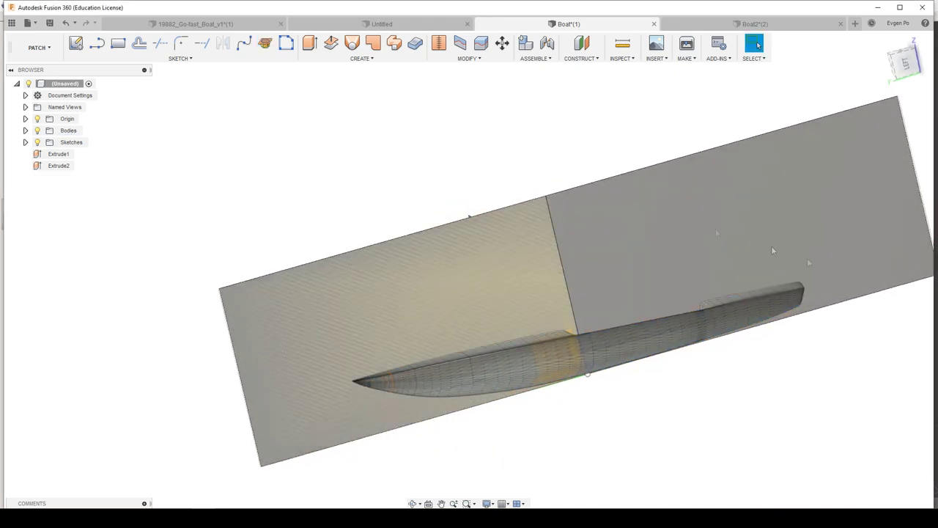
Step: Cut a second hull mesh section sketch with the plane offset to 3500 mm
left_click(265, 43)
left_click(473, 388)
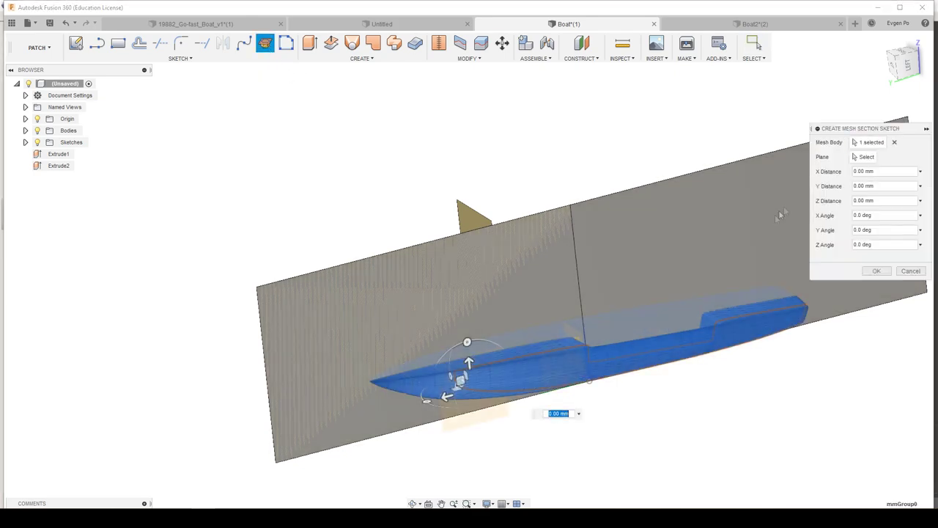
left_click(474, 220)
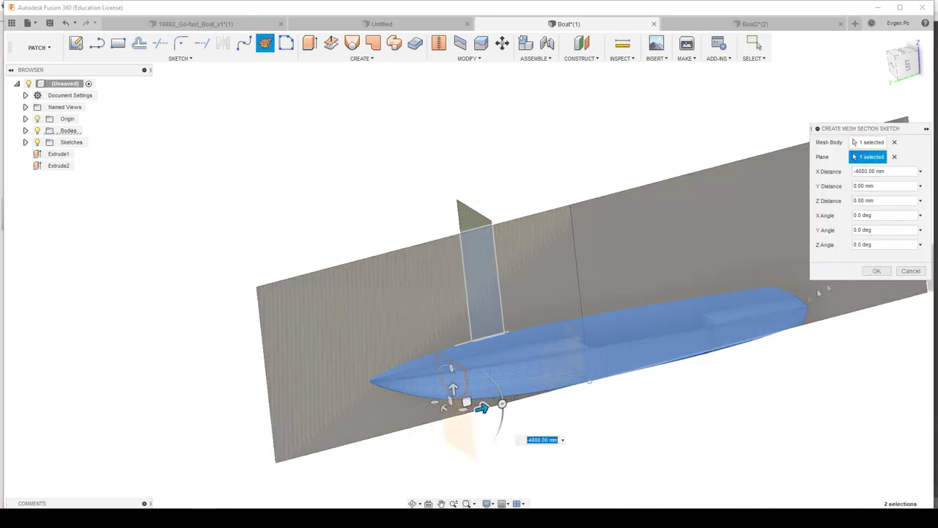
middle_click_drag(478, 389, 456, 342, "shift")
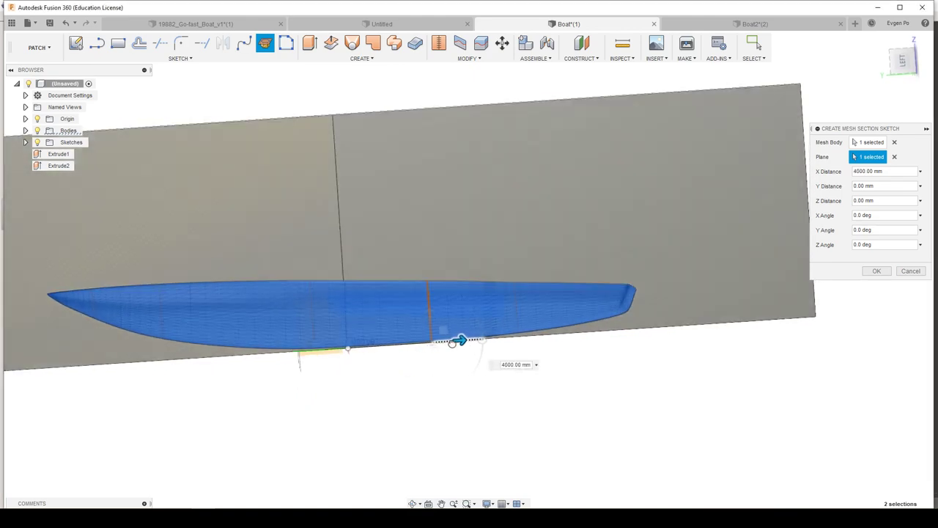
left_click_drag(456, 341, 445, 341)
mouse_move(456, 341)
middle_mouse_down("shift")
mouse_move(428, 342)
mouse_move(454, 324)
middle_mouse_up("shift")
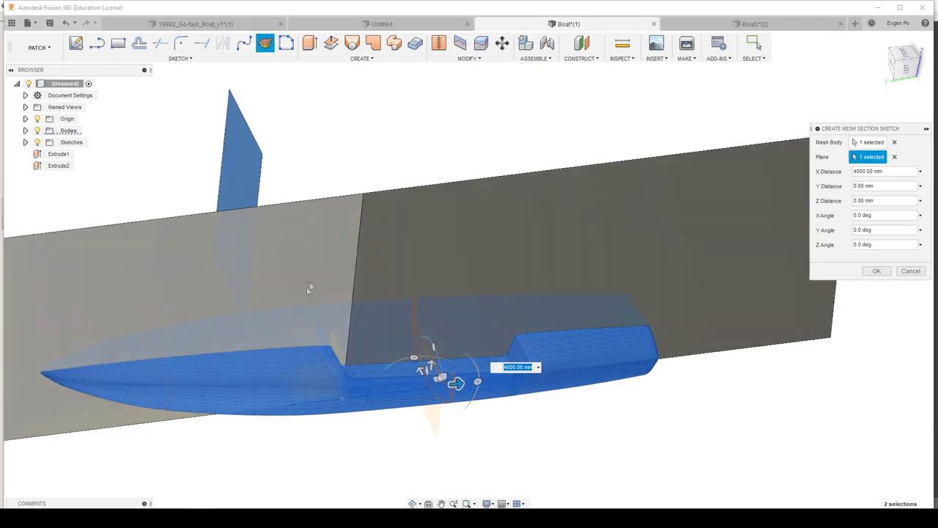
left_click(877, 271)
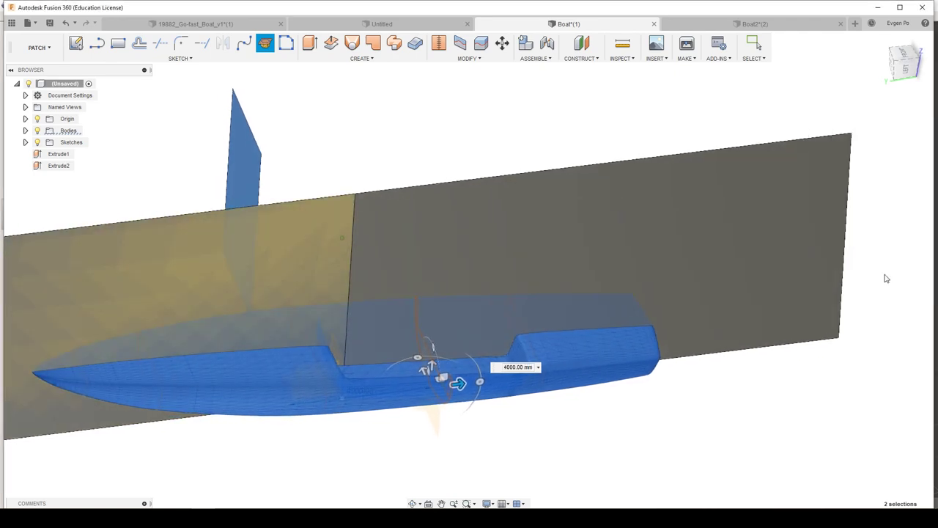
Step: Cut a stern mesh section sketch with the plane moved far aft along X
key("Return")
middle_click_drag(346, 168, 274, 377, "shift")
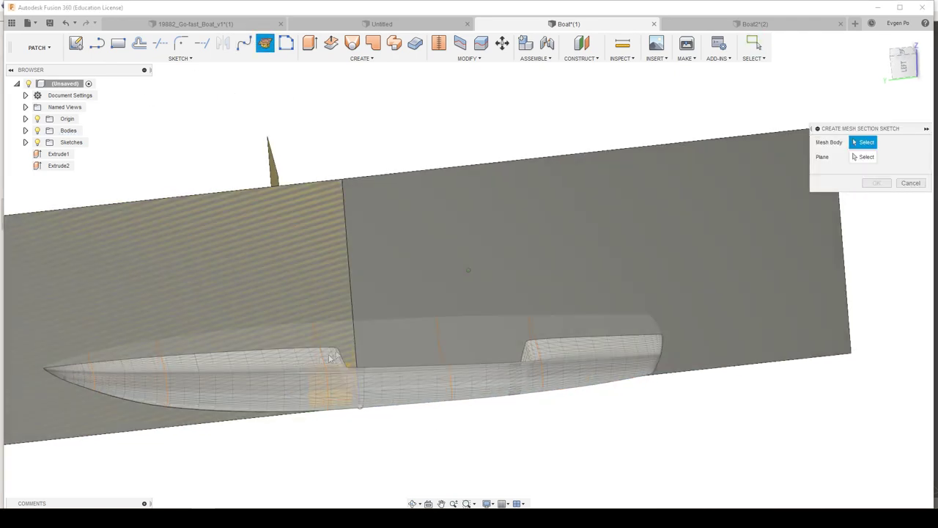
left_click(275, 377)
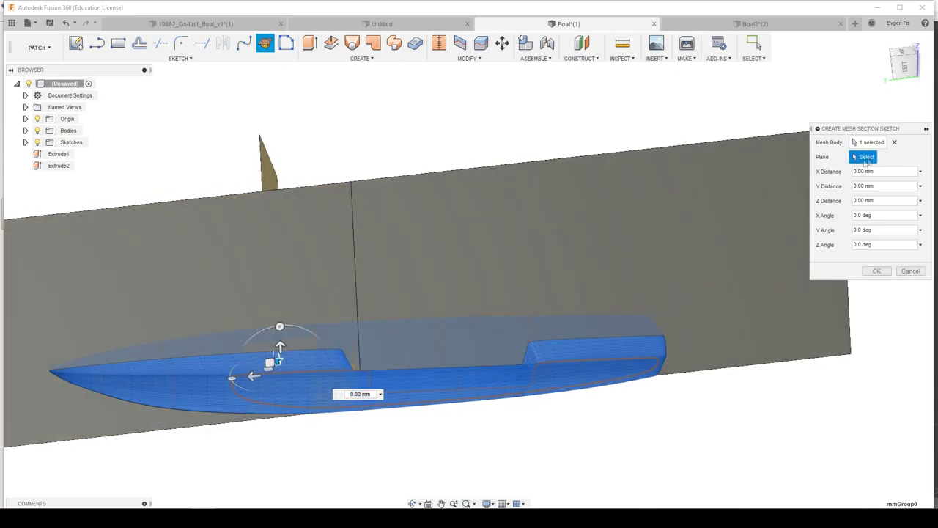
left_click(868, 157)
left_click(266, 177)
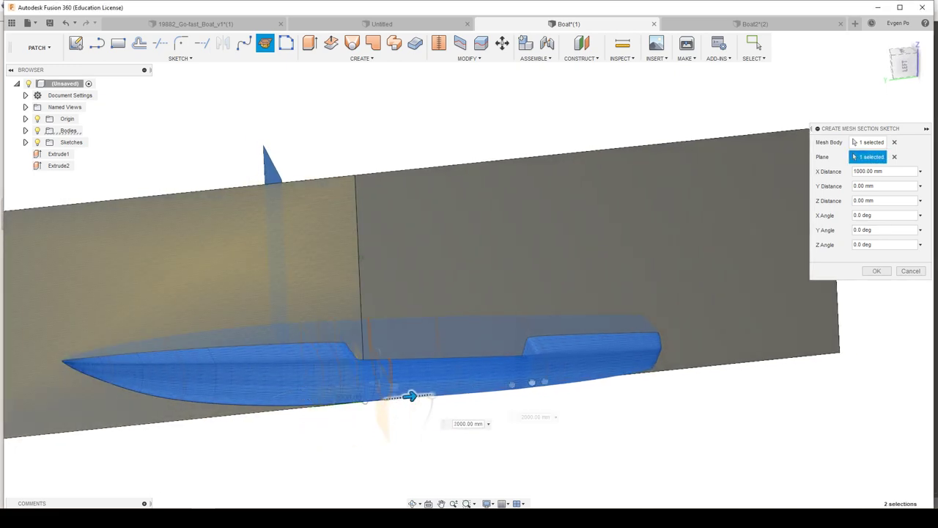
left_click_drag(343, 409, 628, 353)
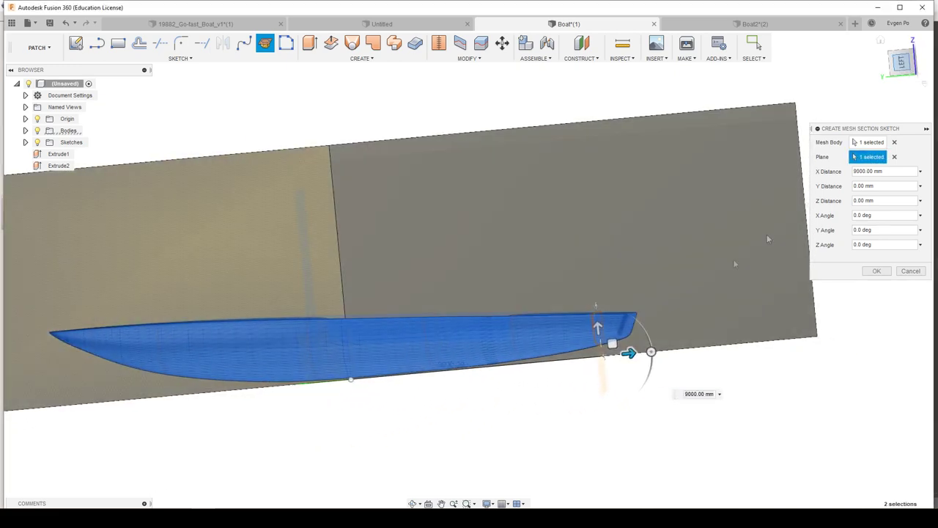
scroll(631, 366, "up", 5)
scroll(631, 366, "up", 2)
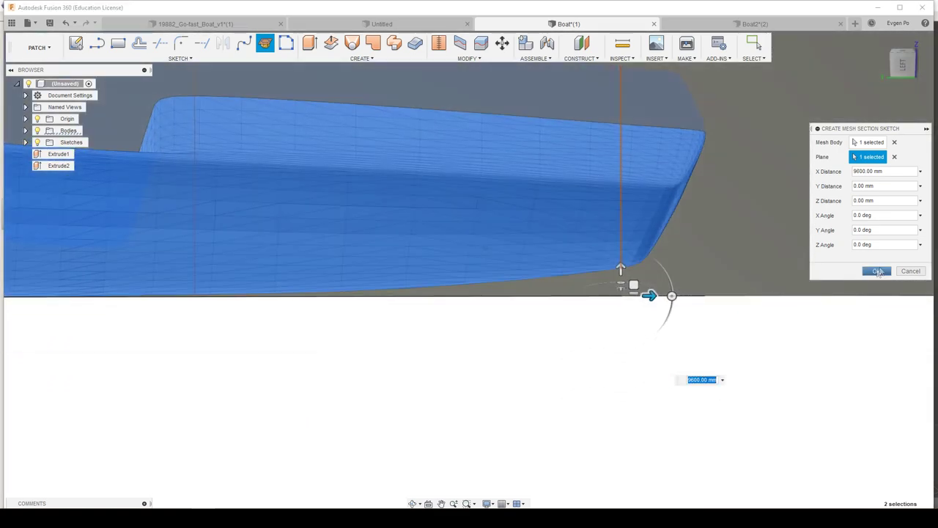
left_click(877, 271)
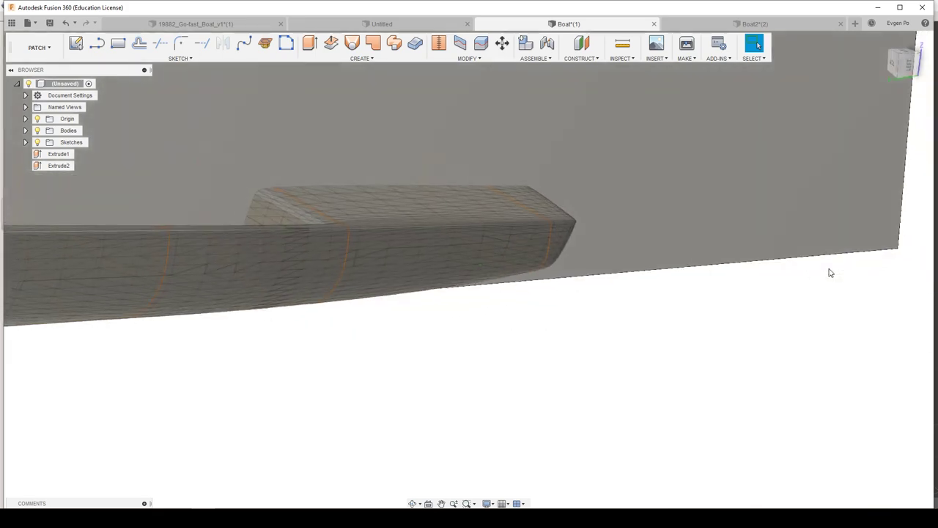
Step: Reveal the design's bodies and view the hull sections from a low side angle
mouse_move(830, 273)
middle_mouse_down("shift")
mouse_move(618, 262)
mouse_move(618, 243)
middle_mouse_up("shift")
scroll(593, 235, "down", 2)
scroll(593, 234, "down", 3)
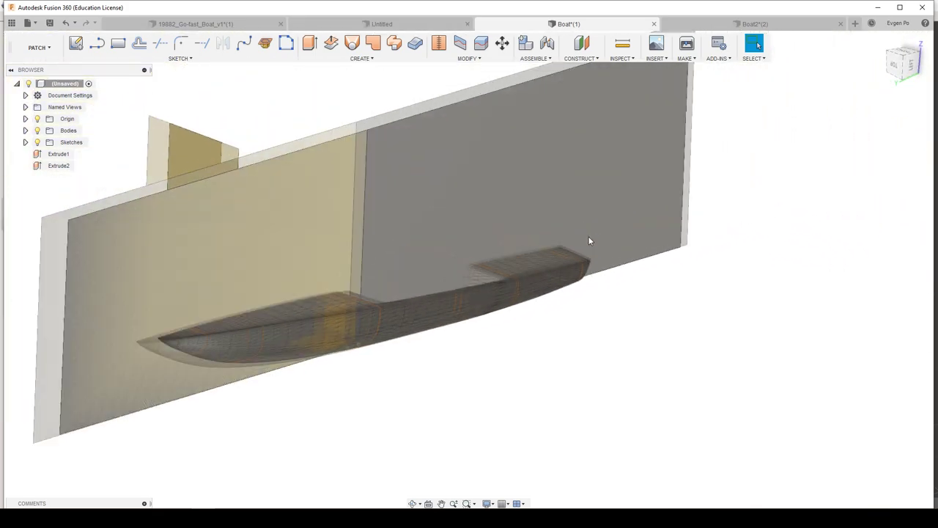
scroll(590, 241, "down", 2)
left_click(26, 131)
scroll(402, 318, "up", 5)
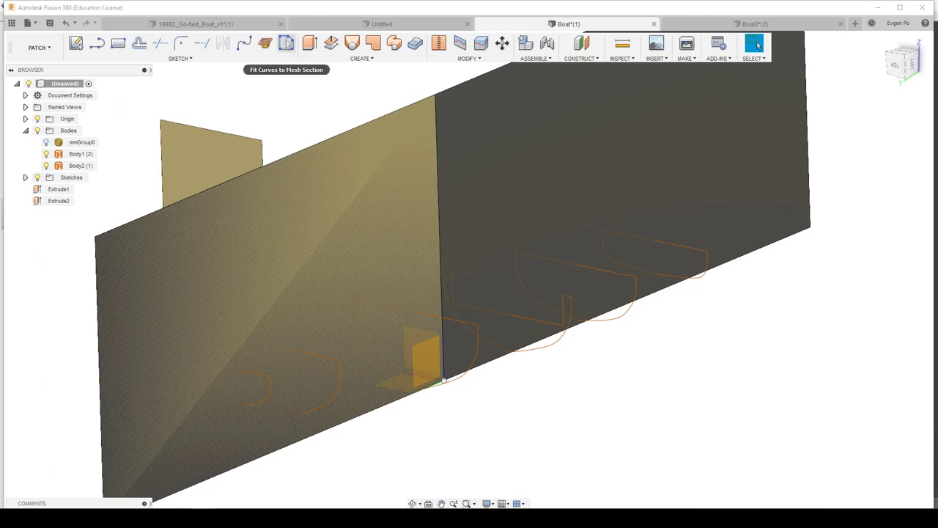
Step: Start Fit Curves to Mesh Section on a chosen hull section
left_click(288, 44)
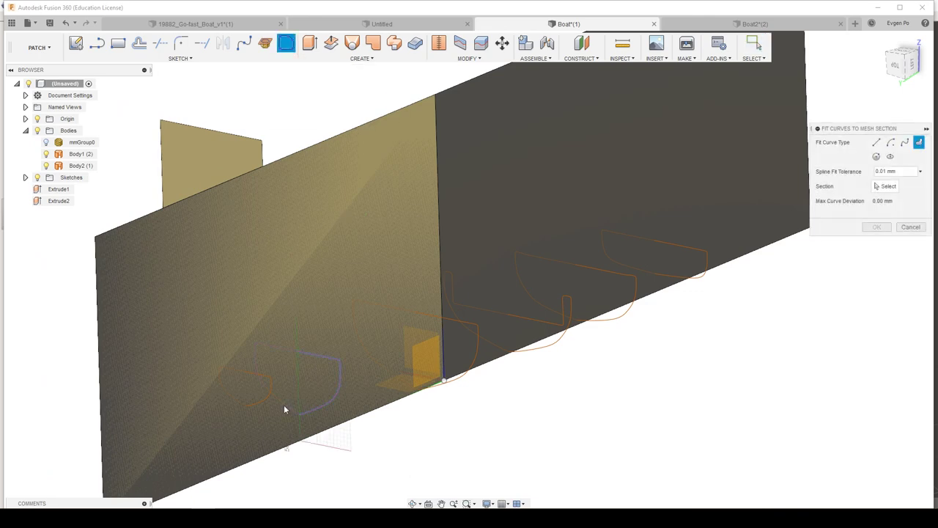
left_click(264, 403)
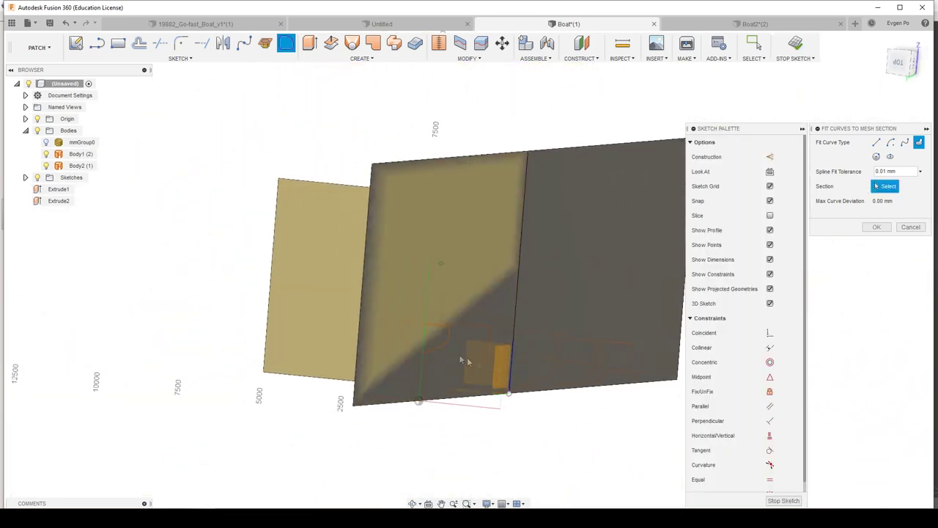
scroll(396, 323, "up", 5)
scroll(409, 310, "up", 3)
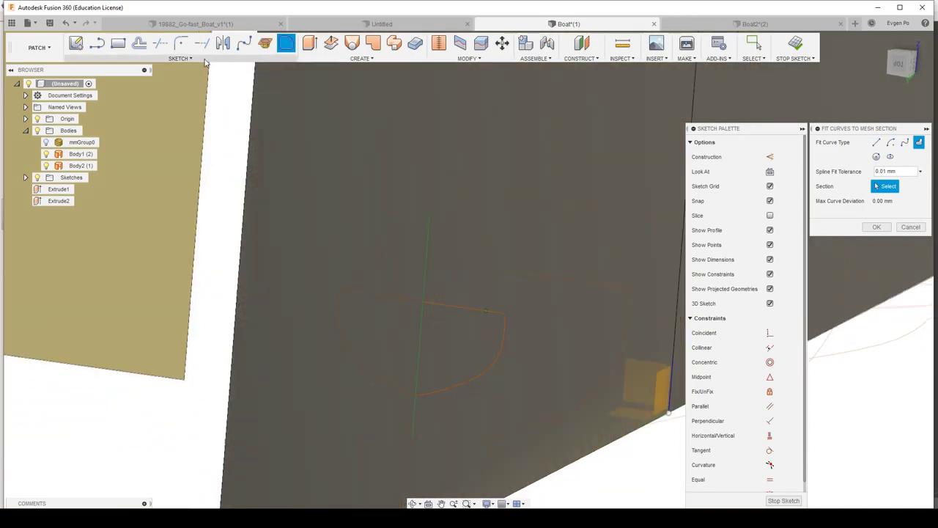
Step: Project the surface plate's face into the section sketch as a line through the sections
left_click(190, 60)
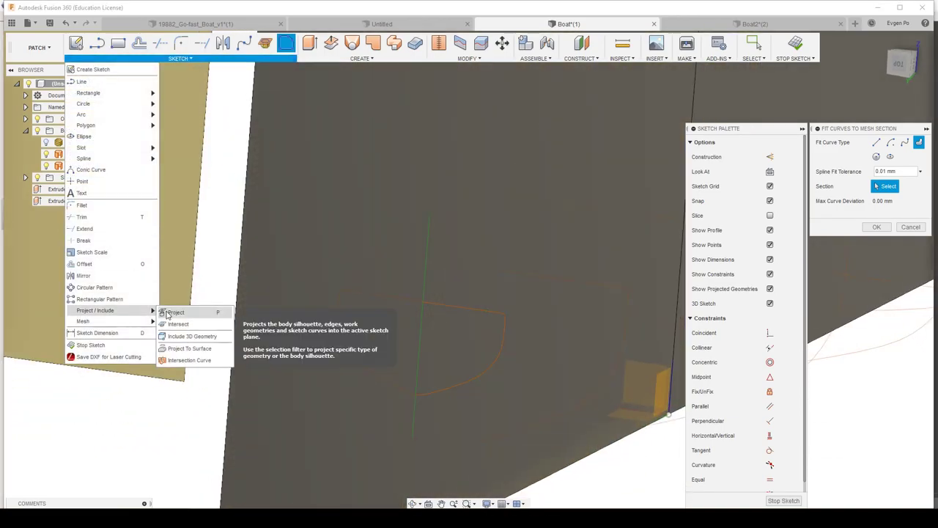
left_click(175, 312)
left_click(312, 239)
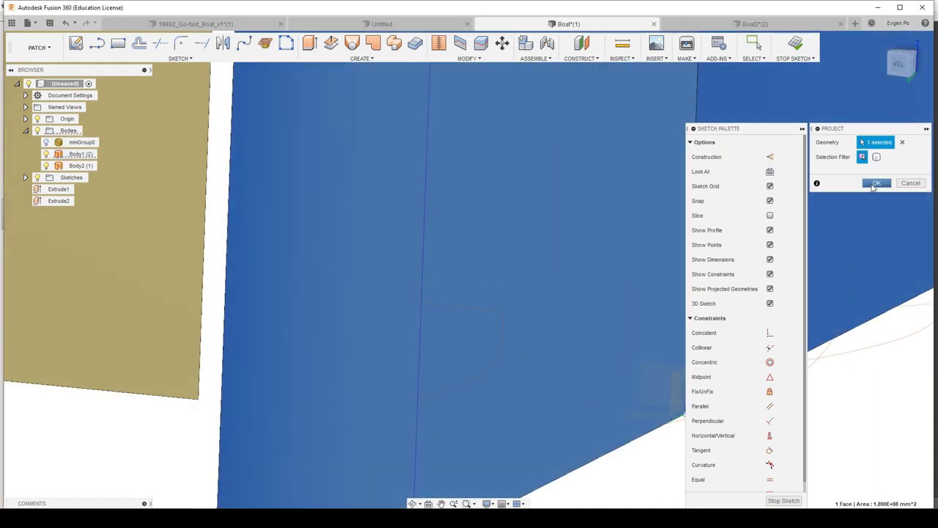
left_click(877, 183)
scroll(449, 378, "down", 3)
scroll(449, 378, "down", 3)
mouse_move(451, 382)
middle_mouse_down("shift")
mouse_move(470, 379)
mouse_move(454, 374)
middle_mouse_up("shift")
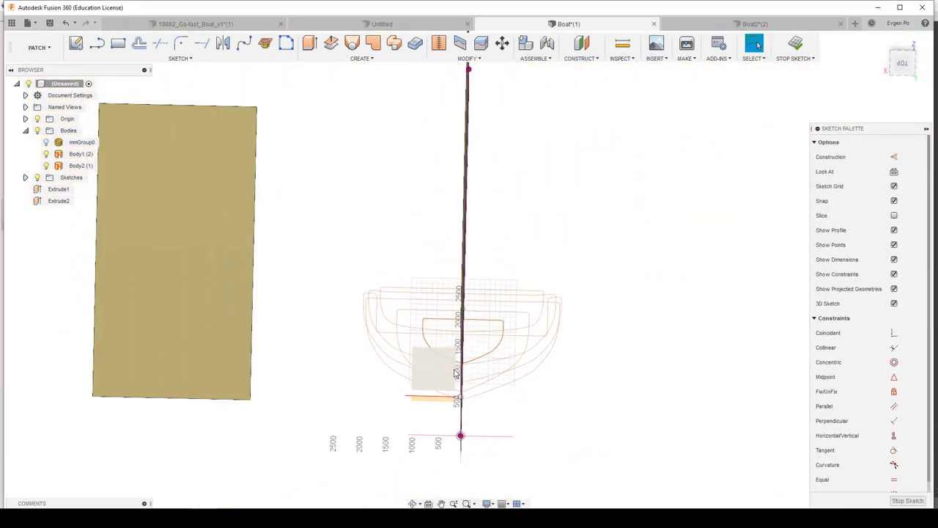
Step: Orbit and zoom around the stacked hull sections, then restart Fit Curves to Mesh Section at 0.01 mm tolerance
scroll(455, 373, "up", 1)
scroll(454, 374, "up", 1)
scroll(455, 374, "up", 1)
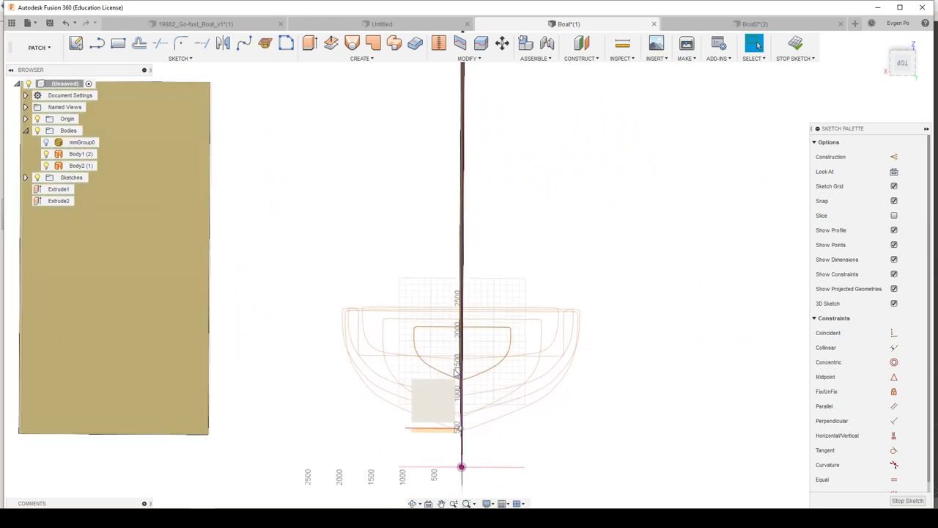
scroll(455, 374, "up", 1)
middle_click_drag(454, 374, 574, 312, "shift")
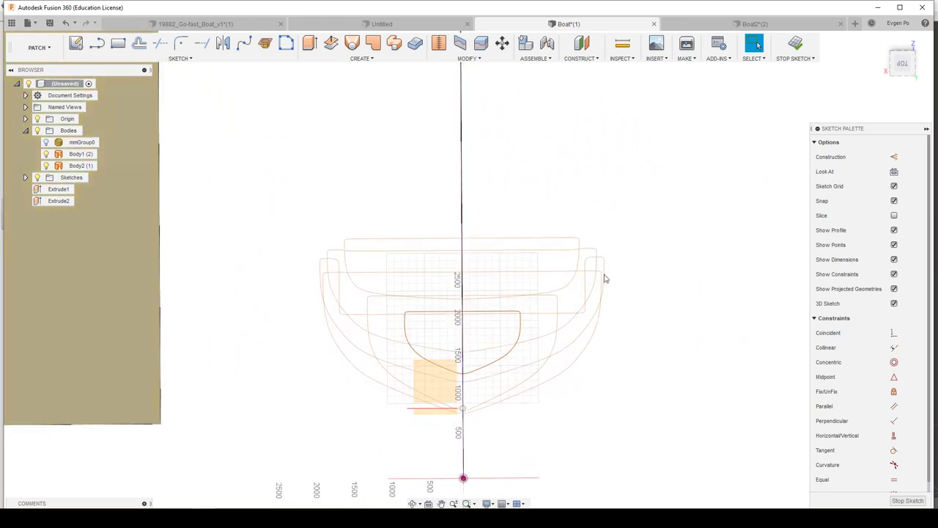
mouse_move(375, 286)
middle_mouse_down("shift")
mouse_move(328, 276)
mouse_move(353, 294)
middle_mouse_up("shift")
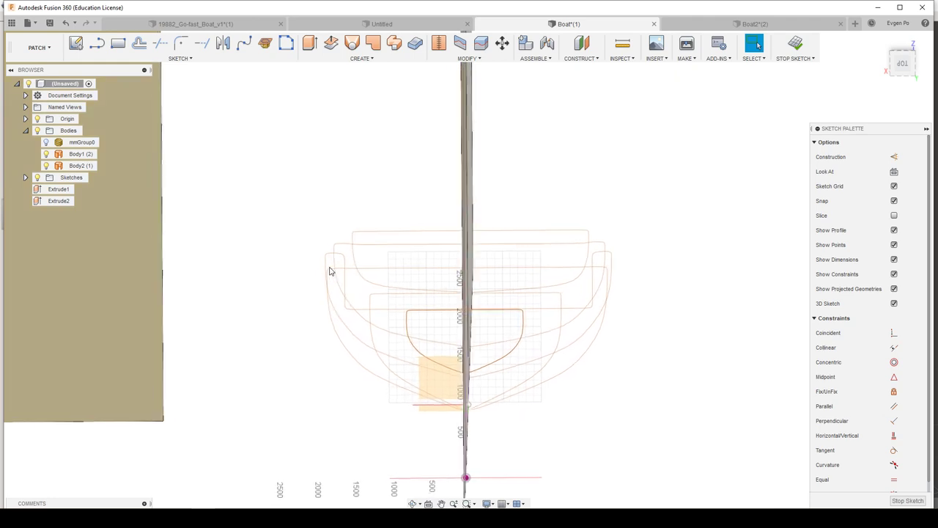
middle_click_drag(534, 313, 473, 332, "shift")
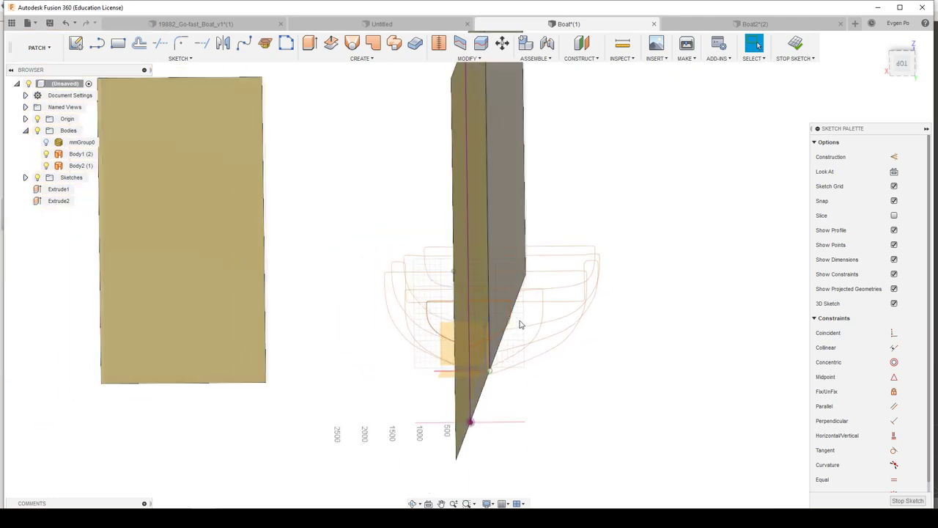
mouse_move(503, 288)
middle_mouse_down("shift")
mouse_move(518, 270)
mouse_move(486, 344)
middle_mouse_up("shift")
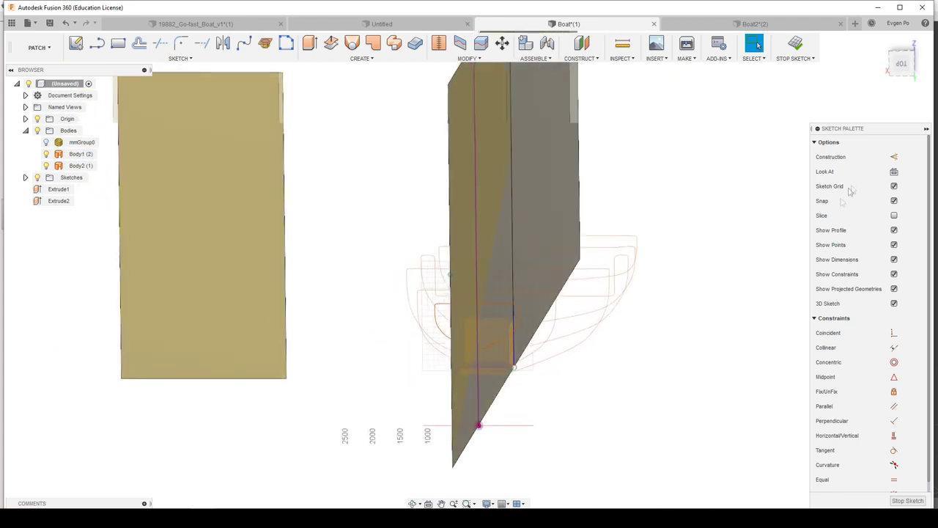
scroll(492, 339, "up", 3)
scroll(502, 336, "up", 1)
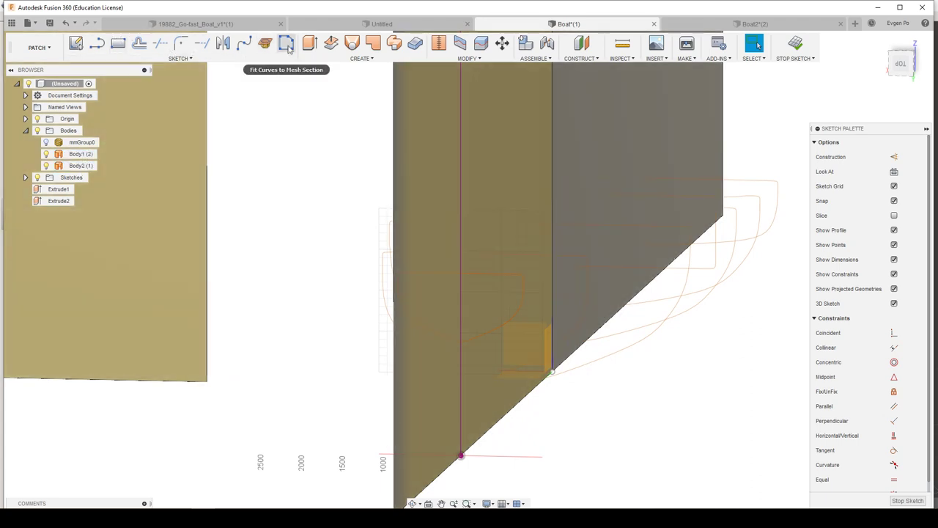
left_click(287, 44)
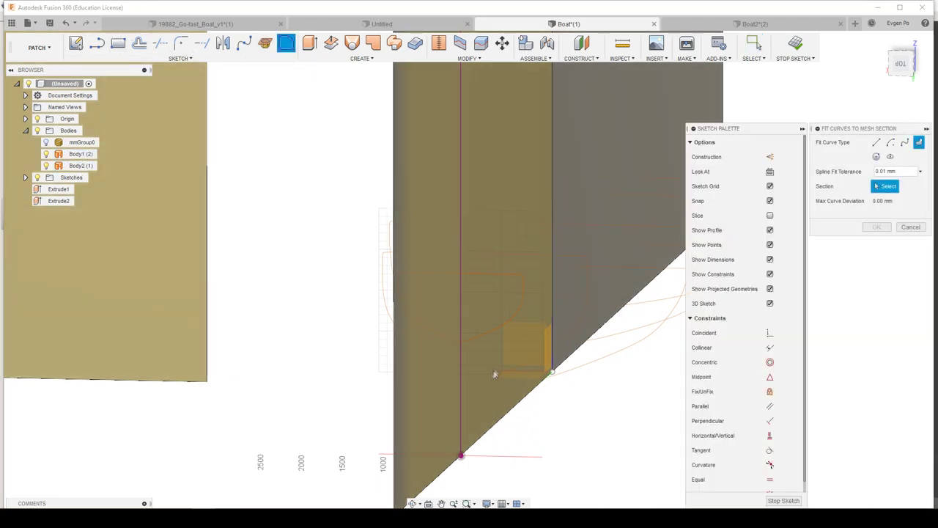
Step: Fit a spline curve between two points on the vertical centre line and accept it
left_click(906, 143)
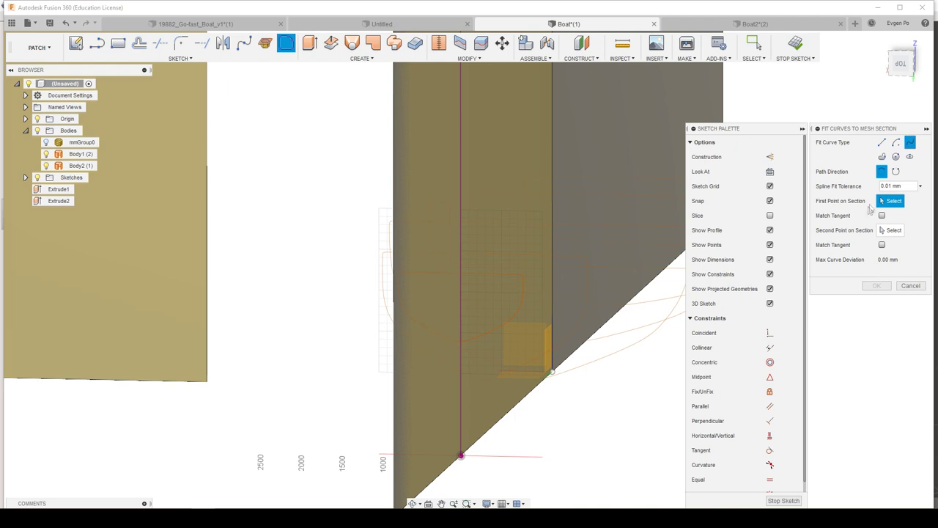
scroll(530, 271, "up", 4)
left_click(360, 279)
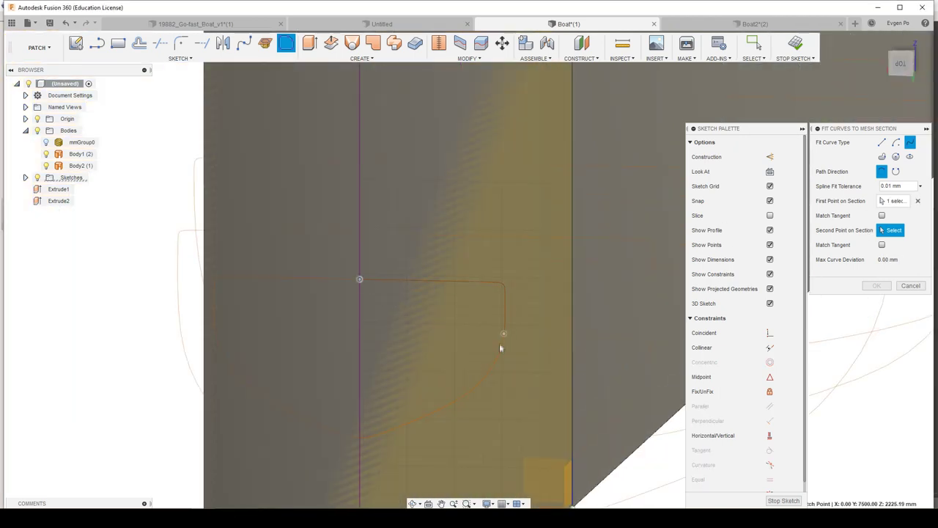
scroll(360, 438, "up", 3)
scroll(359, 438, "up", 2)
left_click(361, 435)
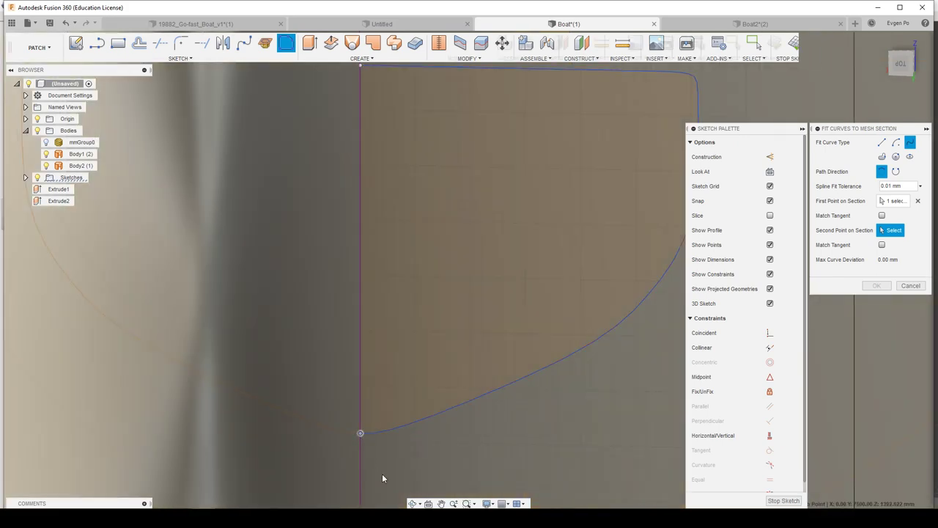
scroll(384, 463, "down", 3)
scroll(386, 463, "down", 1)
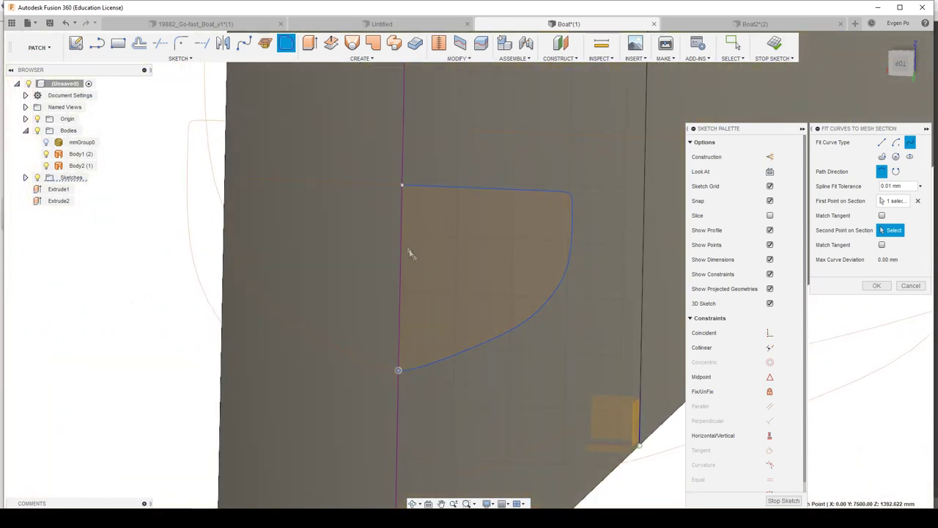
scroll(399, 374, "down", 1)
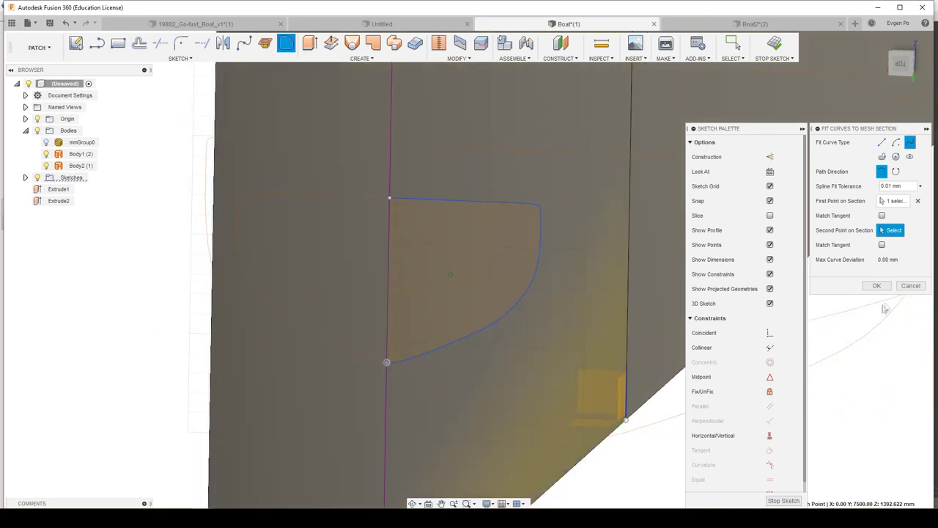
left_click(877, 286)
Step: Stop the sketch, select the Body1 (2) body and prepare a new section sketch
left_click(907, 500)
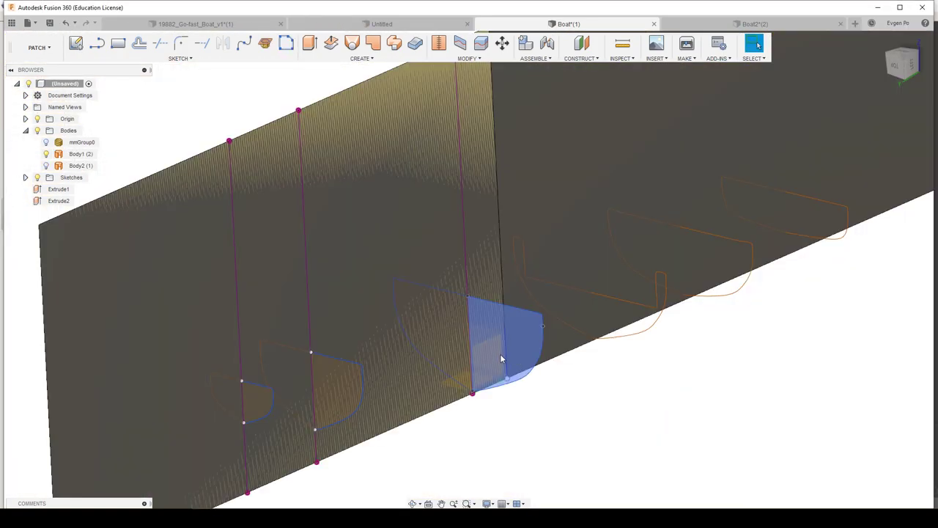
left_click(502, 358)
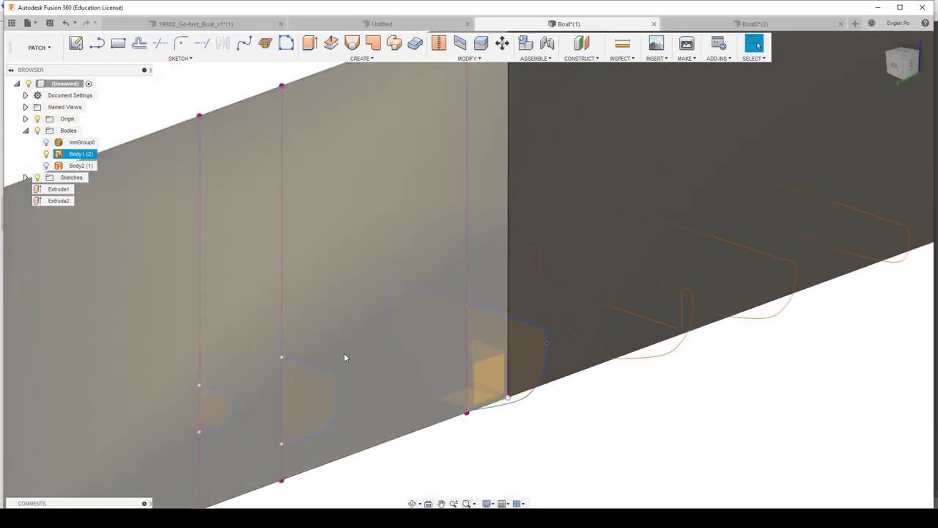
scroll(455, 356, "up", 3)
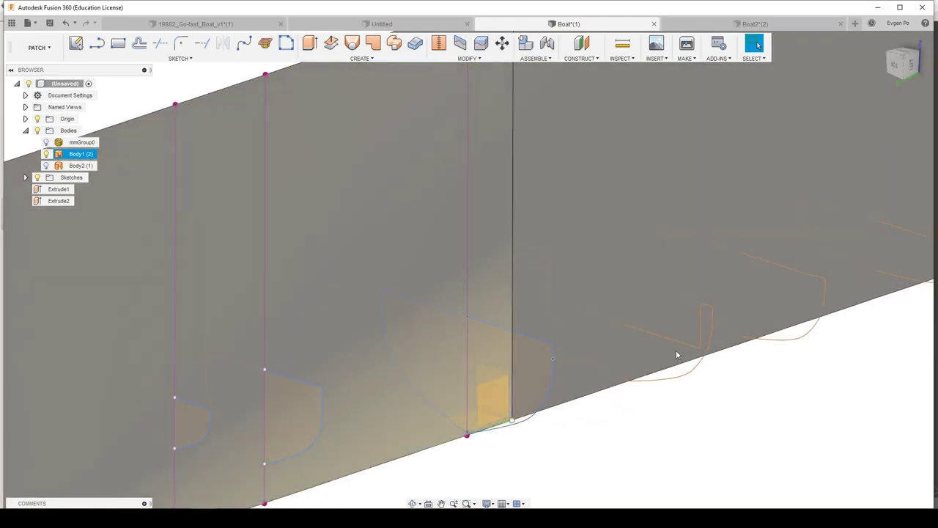
middle_click_drag(563, 362, 355, 116, "shift")
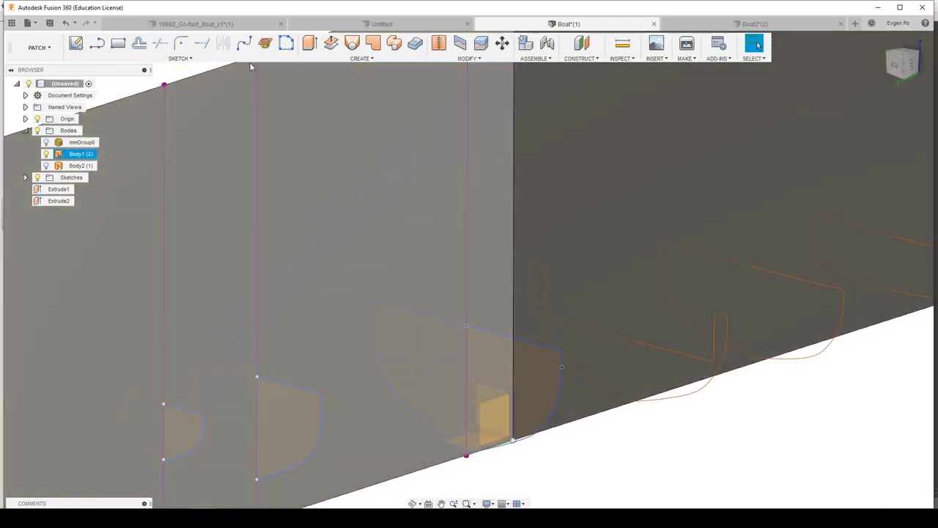
left_click(180, 58)
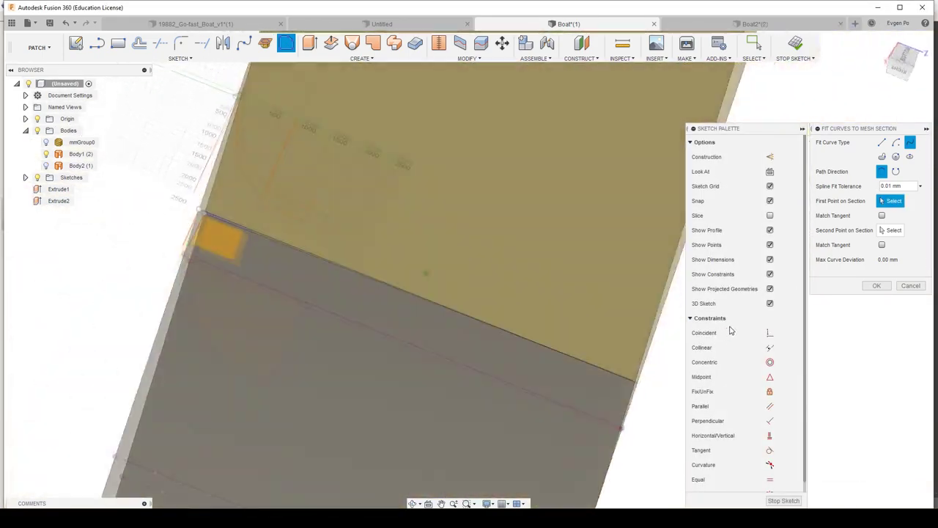
left_click(178, 58)
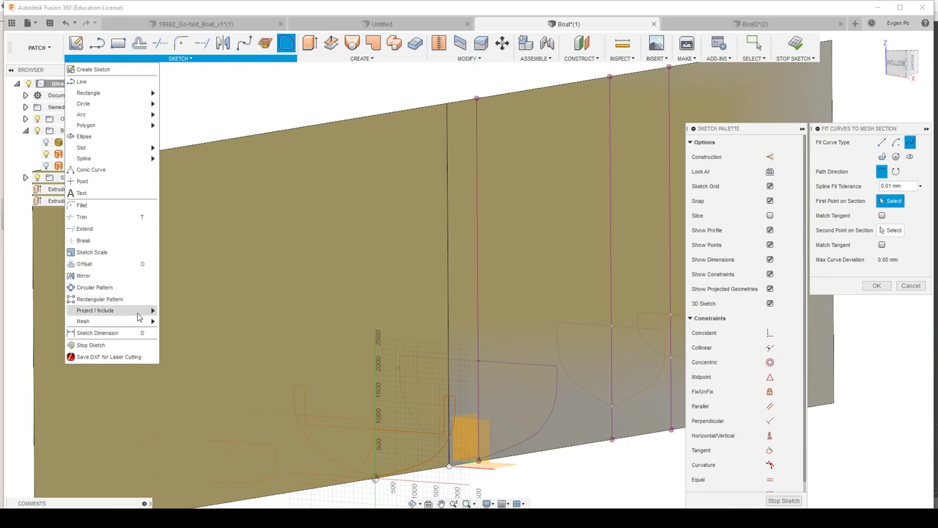
Step: Project the body's face into the new section sketch and zoom to the sketch plane
left_click(176, 313)
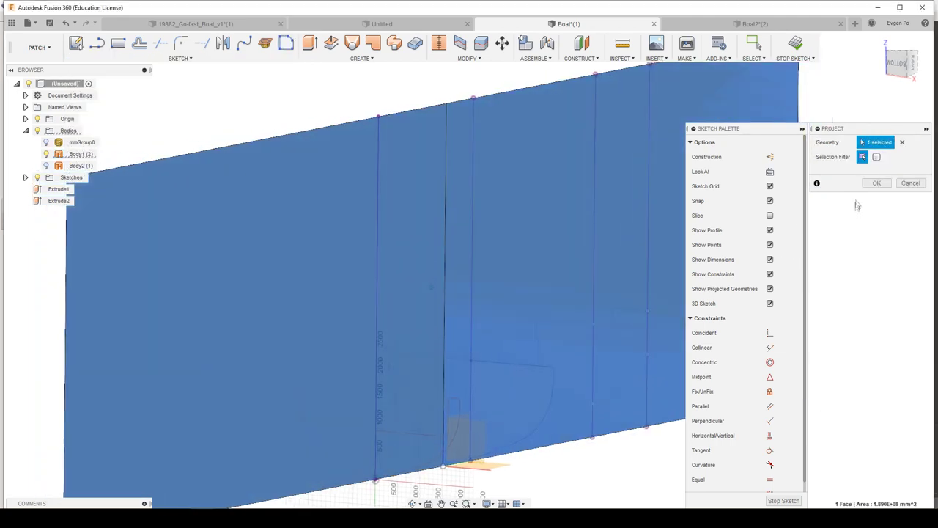
left_click(877, 184)
mouse_move(570, 345)
middle_mouse_down("shift")
mouse_move(585, 389)
mouse_move(555, 387)
middle_mouse_up("shift")
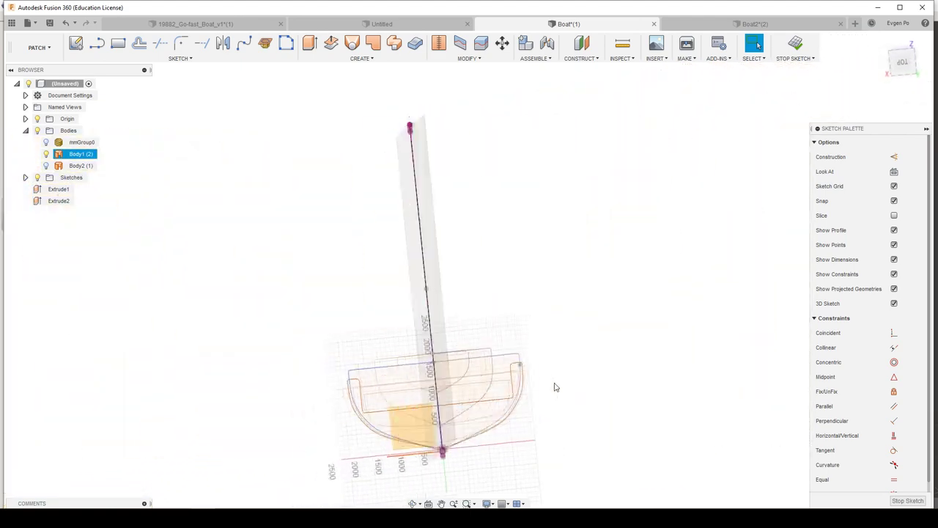
scroll(553, 382, "up", 3)
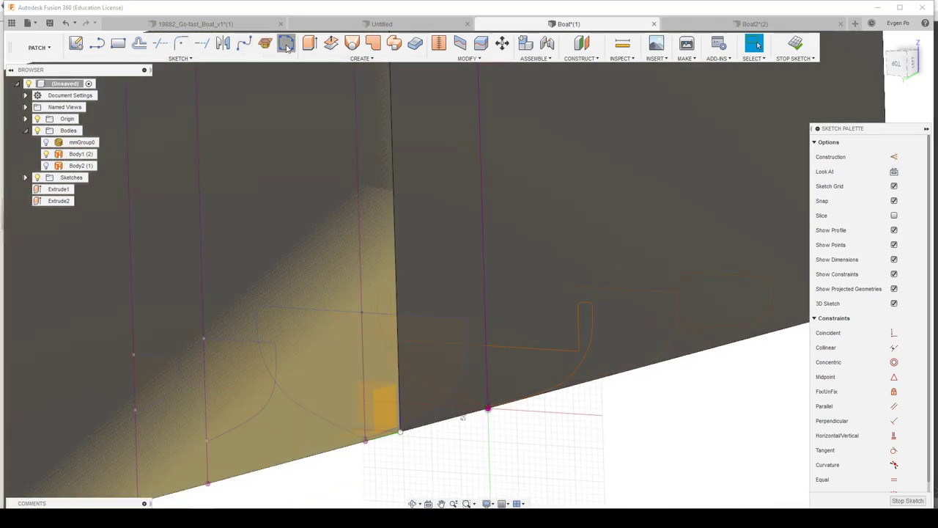
left_click(286, 44)
Step: Set the first fit point of this mesh section at the keel
left_click(585, 356)
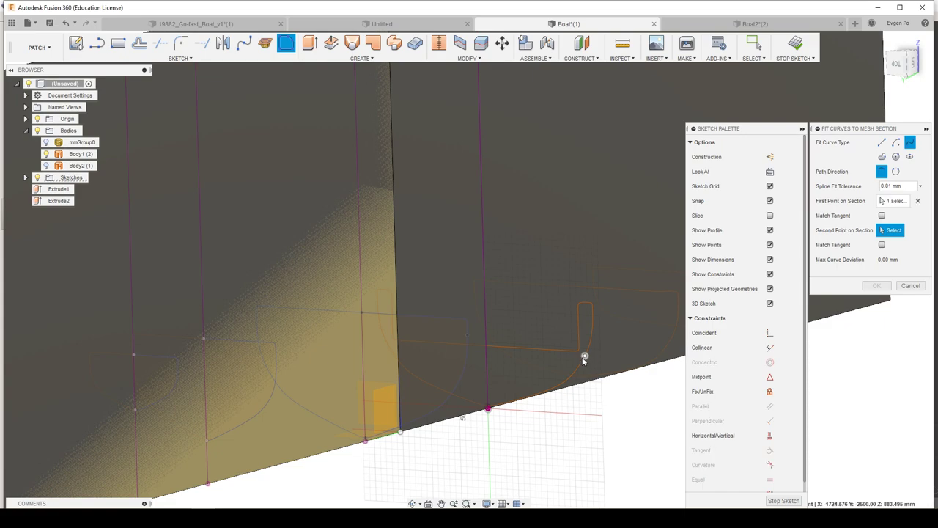
scroll(534, 505, "up", 3)
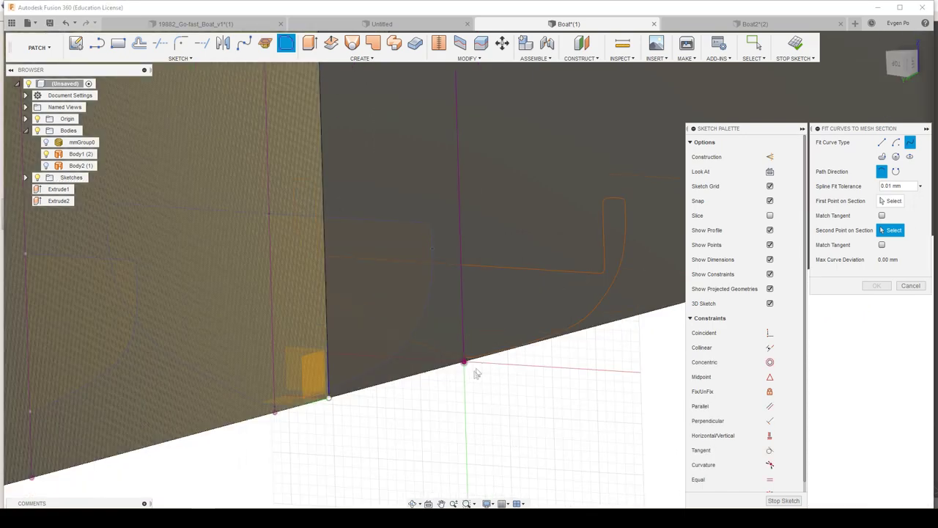
scroll(467, 363, "up", 4)
scroll(462, 359, "up", 3)
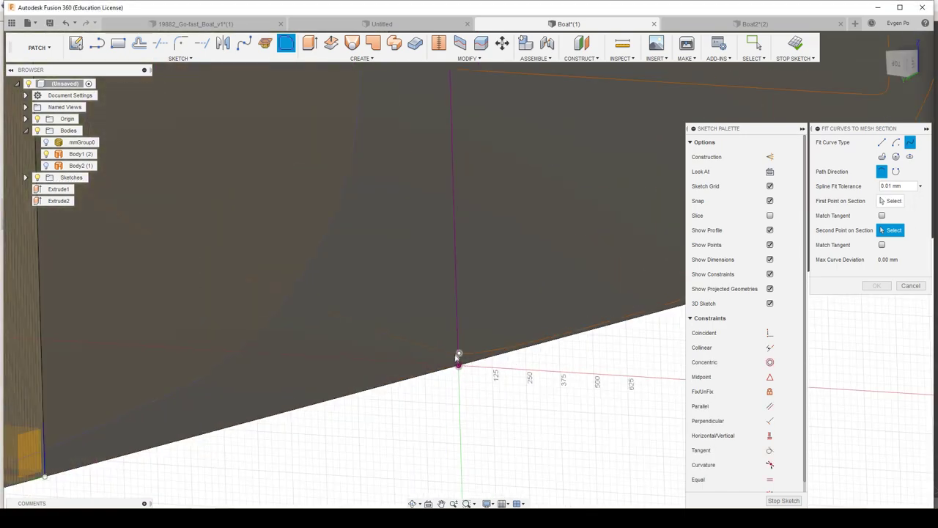
scroll(459, 359, "up", 3)
scroll(469, 396, "up", 3)
scroll(513, 432, "up", 2)
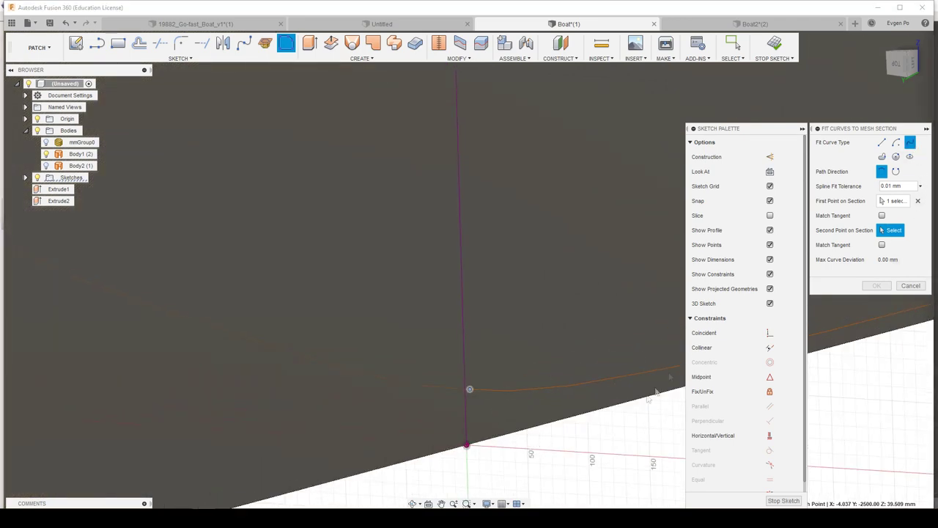
left_click(464, 390)
scroll(447, 407, "down", 2)
scroll(425, 422, "down", 2)
scroll(425, 427, "down", 2)
Step: Fit the curve up to the section's upper corner, accept it and stop the sketch
middle_click_drag(425, 429, 517, 275, "shift")
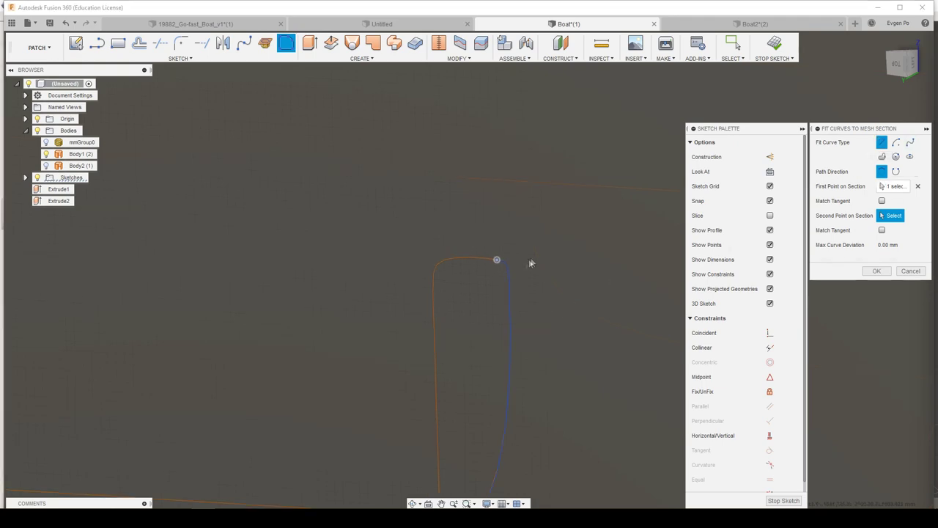
mouse_move(496, 262)
middle_mouse_down("shift")
mouse_move(524, 299)
mouse_move(408, 315)
mouse_move(402, 325)
mouse_move(416, 326)
middle_mouse_up("shift")
mouse_move(410, 359)
middle_mouse_down("shift")
mouse_move(341, 329)
mouse_move(454, 356)
mouse_move(436, 419)
mouse_move(398, 391)
mouse_move(456, 399)
middle_mouse_up("shift")
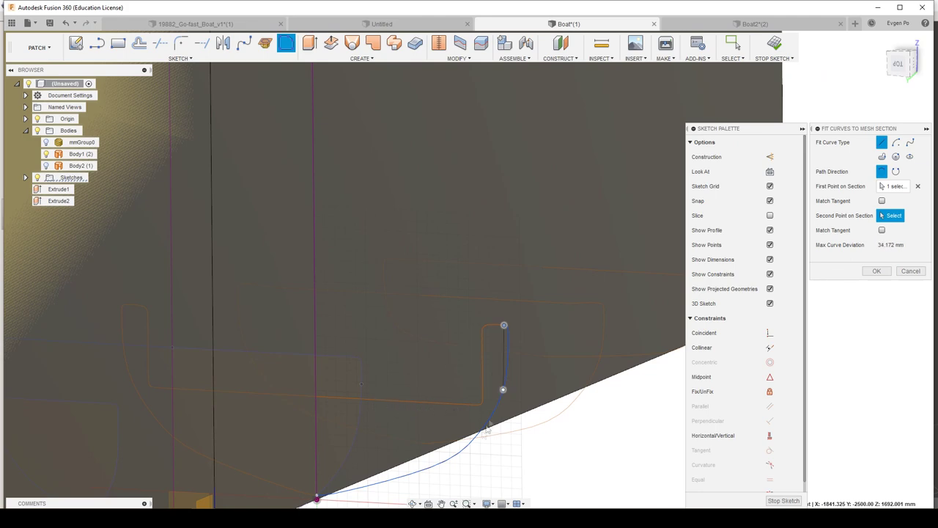
mouse_move(362, 478)
middle_mouse_down("shift")
mouse_move(315, 471)
mouse_move(156, 337)
middle_mouse_up("shift")
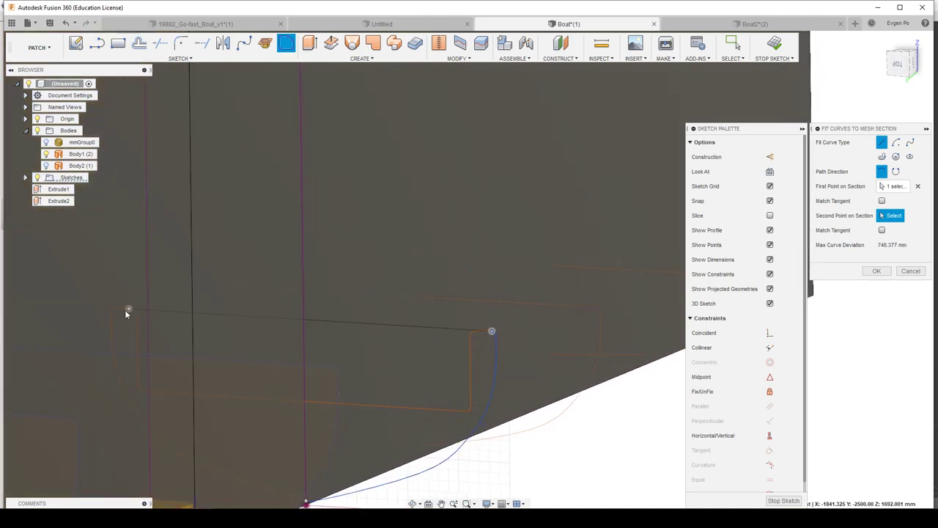
middle_click_drag(119, 310, 138, 313, "shift")
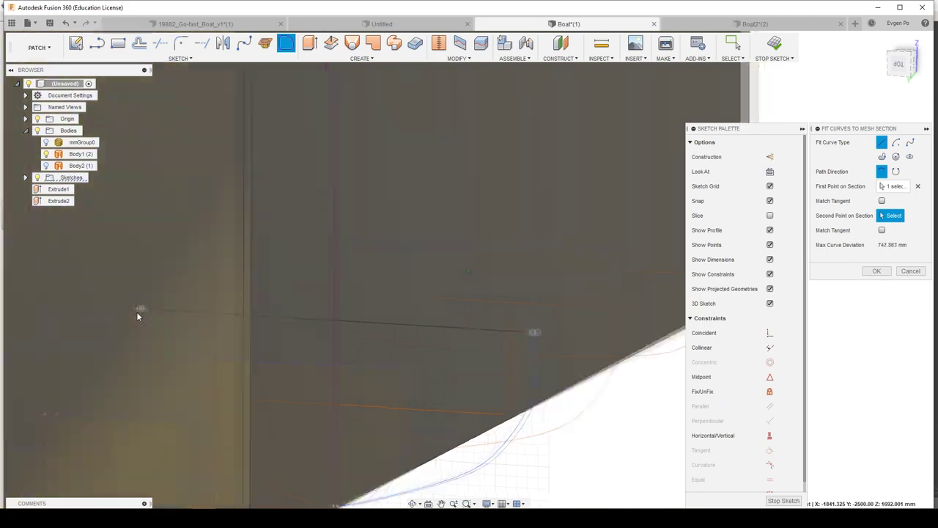
scroll(143, 317, "up", 3)
scroll(143, 314, "up", 2)
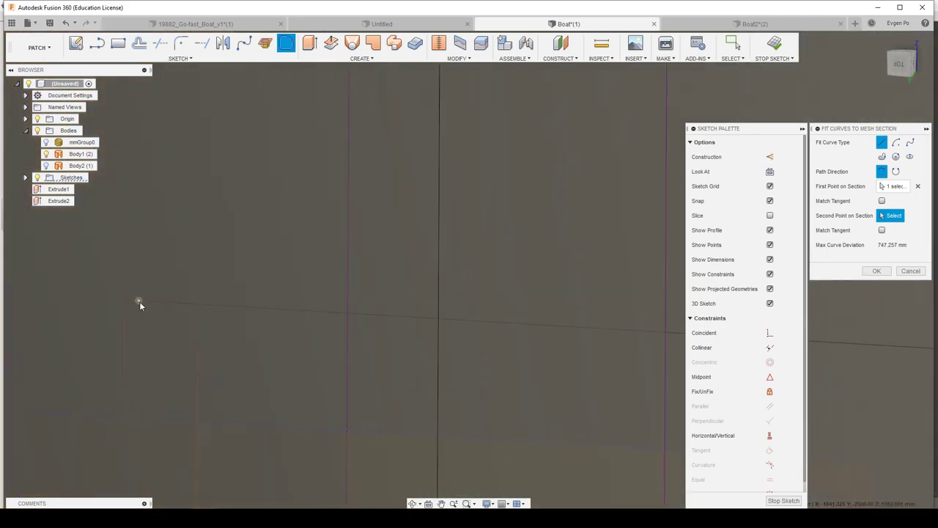
scroll(174, 335, "down", 1)
scroll(219, 336, "down", 2)
scroll(356, 333, "down", 3)
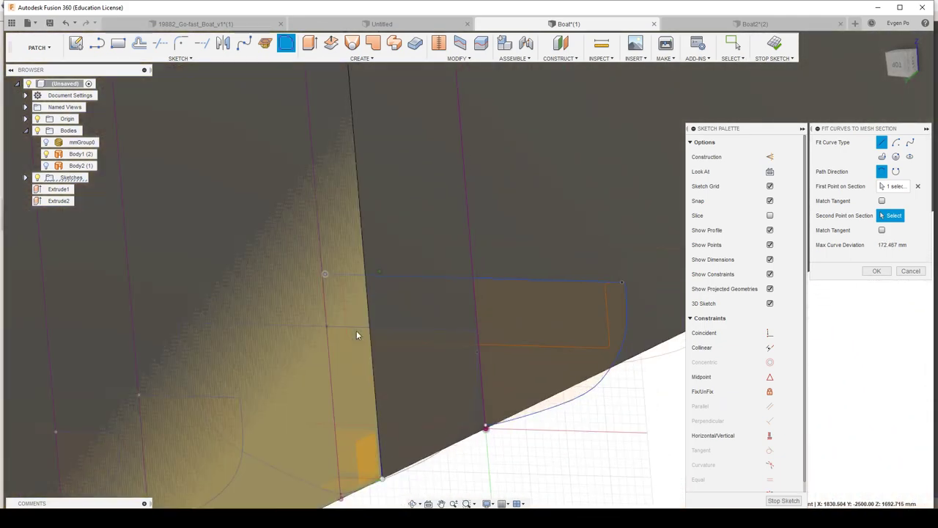
middle_click_drag(356, 335, 499, 377, "shift")
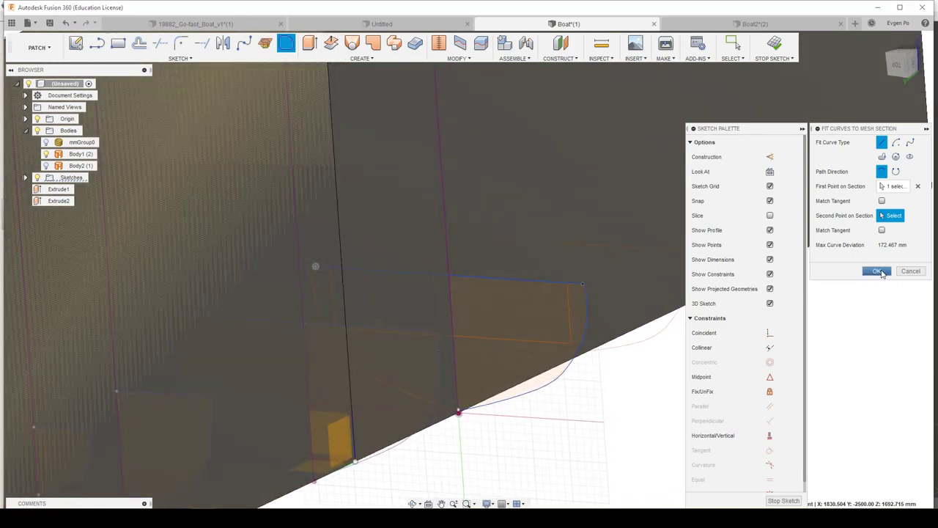
left_click(879, 271)
left_click(909, 500)
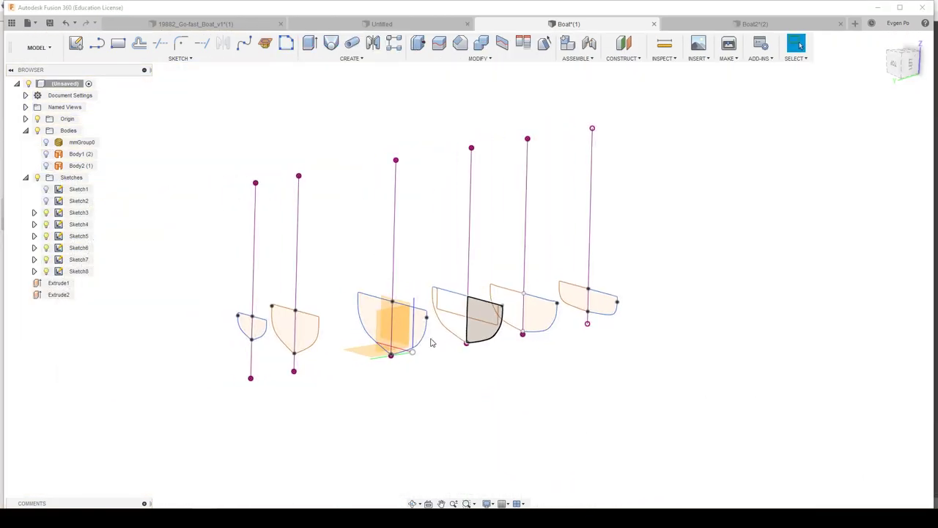
Step: Review all section sketches and start a Loft beginning at the smallest bow section
middle_click_drag(431, 342, 558, 334, "shift")
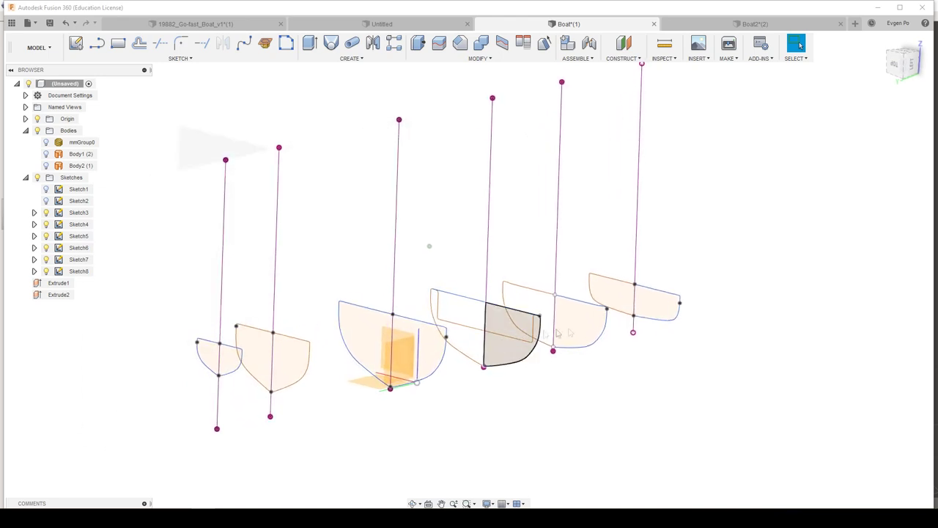
middle_click_drag(648, 325, 545, 278, "shift")
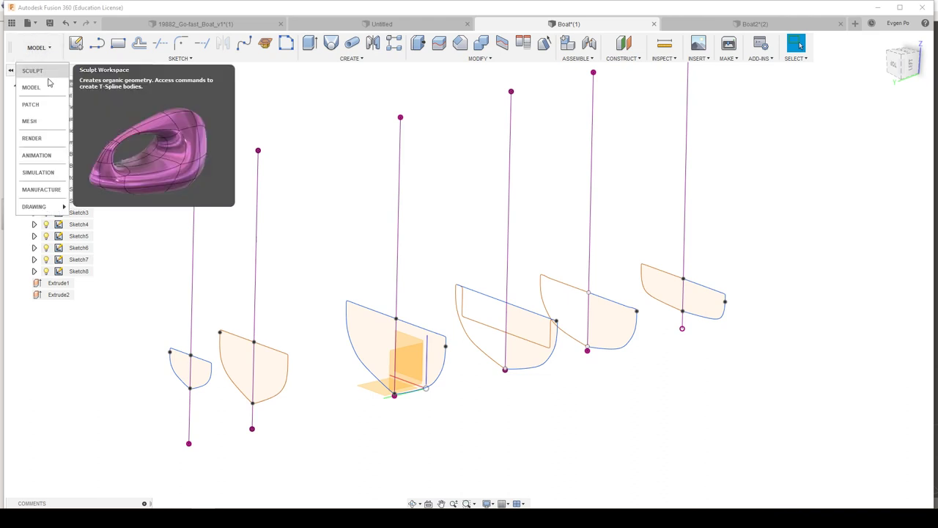
mouse_move(32, 70)
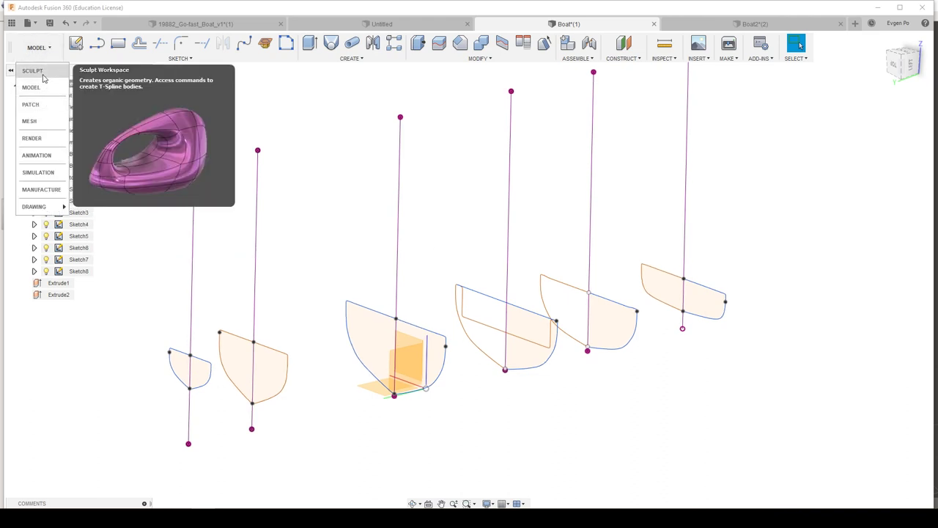
left_click(50, 88)
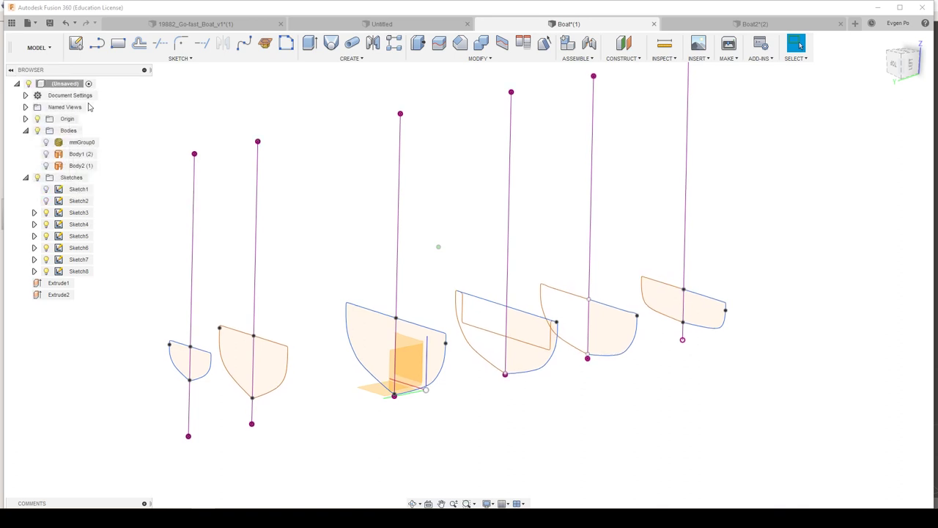
left_click(331, 44)
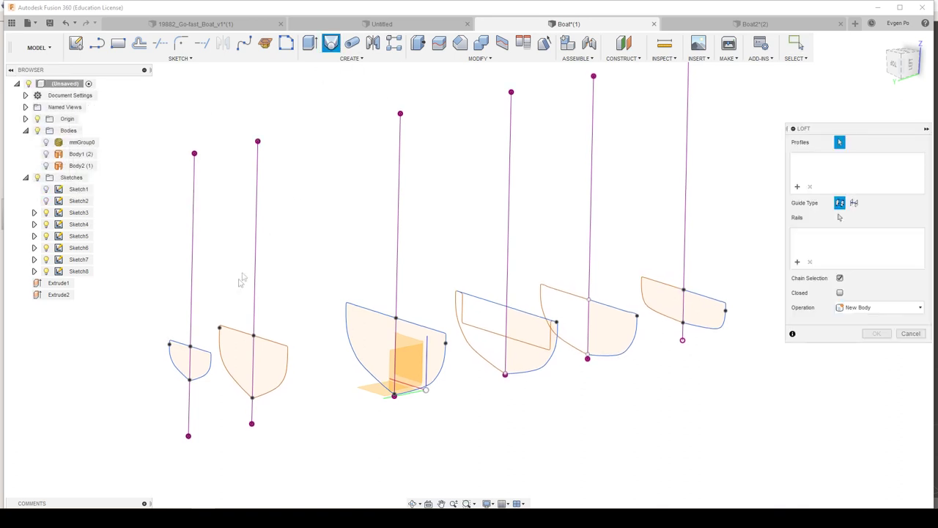
Step: Add the remaining sections to create the lofted Body3, then apply zebra analysis to it
left_click(277, 367)
left_click(442, 345)
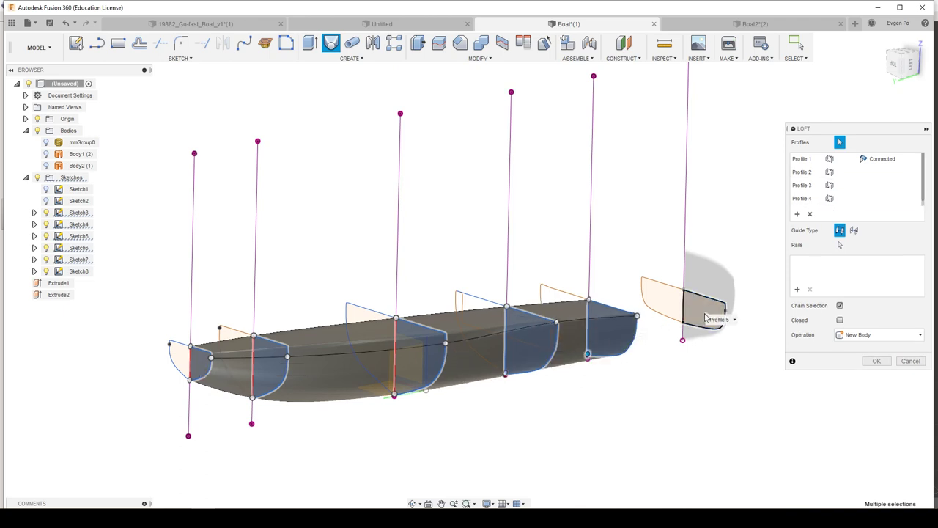
middle_click_drag(667, 331, 867, 363, "shift")
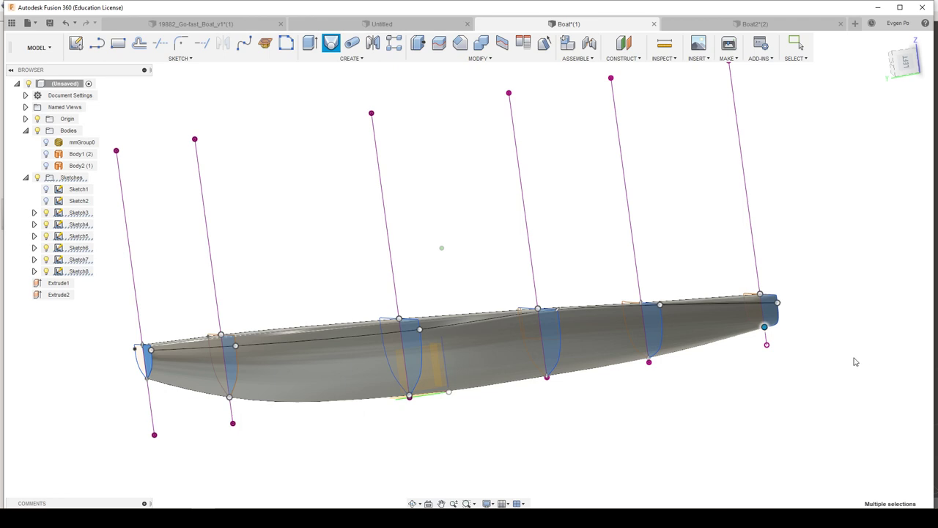
mouse_move(854, 359)
middle_mouse_down("shift")
mouse_move(711, 322)
mouse_move(628, 325)
mouse_move(670, 325)
mouse_move(687, 309)
mouse_move(714, 314)
mouse_move(691, 110)
middle_mouse_up("shift")
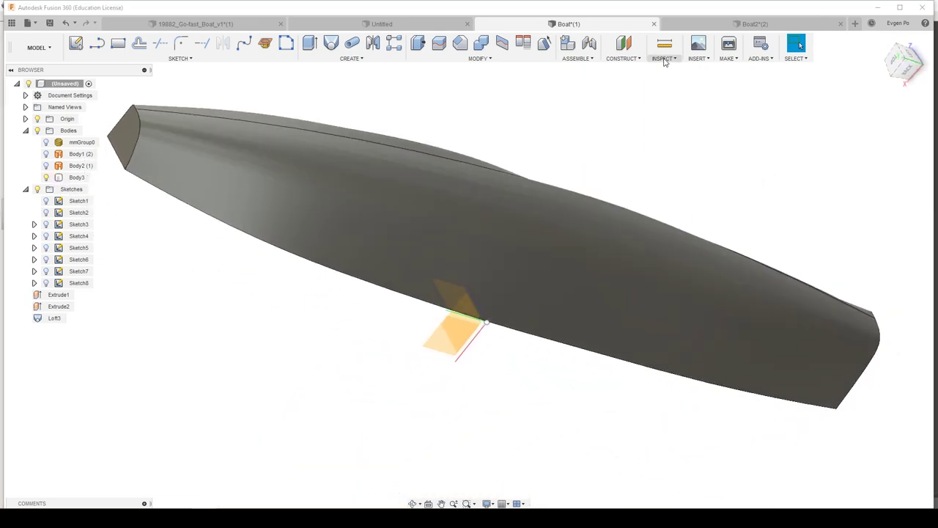
left_click(677, 116)
left_click(639, 278)
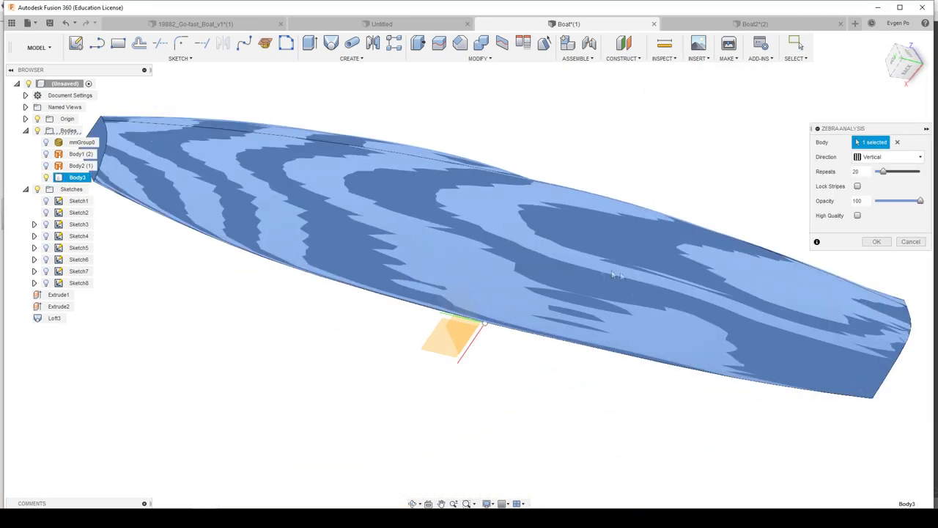
mouse_move(466, 249)
middle_mouse_down("shift")
mouse_move(366, 231)
mouse_move(393, 258)
mouse_move(411, 257)
middle_mouse_up("shift")
left_click(907, 243)
mouse_move(907, 243)
middle_mouse_down("shift")
mouse_move(771, 278)
mouse_move(229, 100)
middle_mouse_up("shift")
left_click(46, 177)
left_click(70, 26)
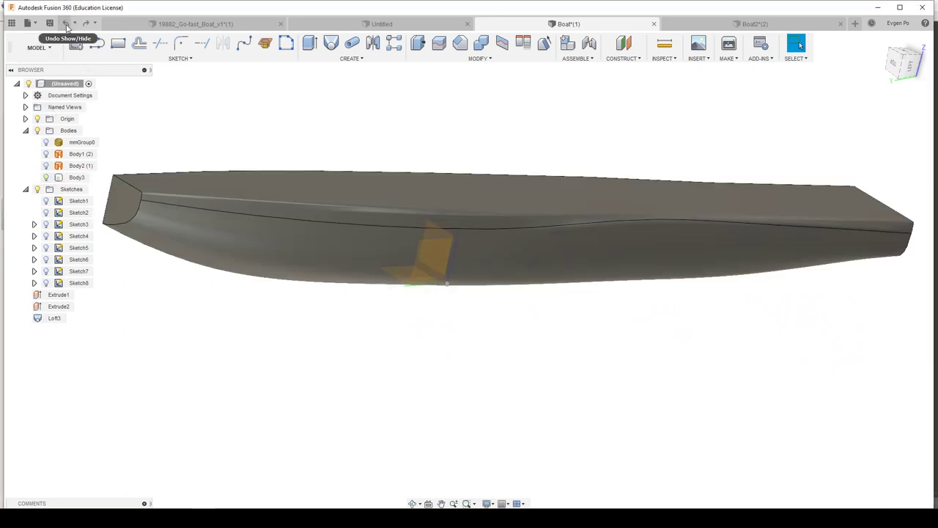
Step: Undo the solid loft and switch to the Sculpt workspace
left_click(70, 27)
left_click(53, 48)
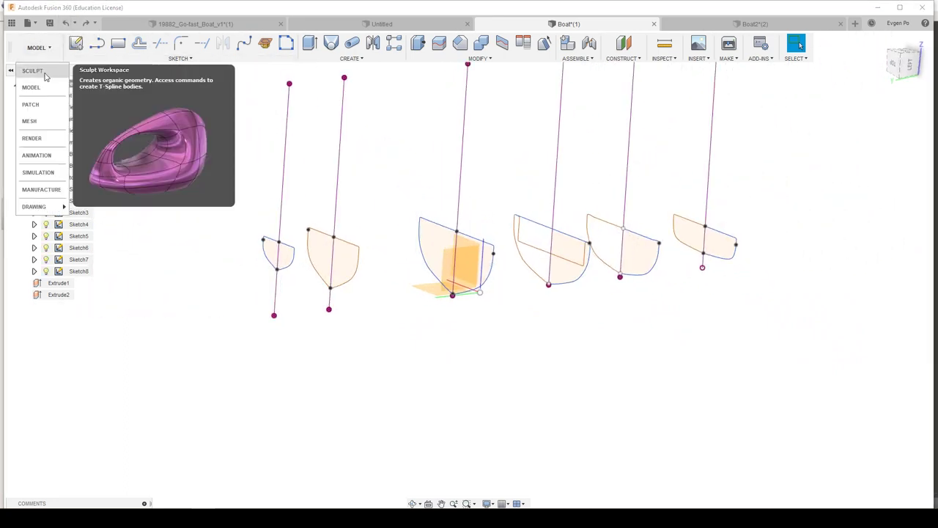
left_click(31, 76)
Step: Loft a T-spline hull through the section profiles in order from bow to stern
left_click(139, 43)
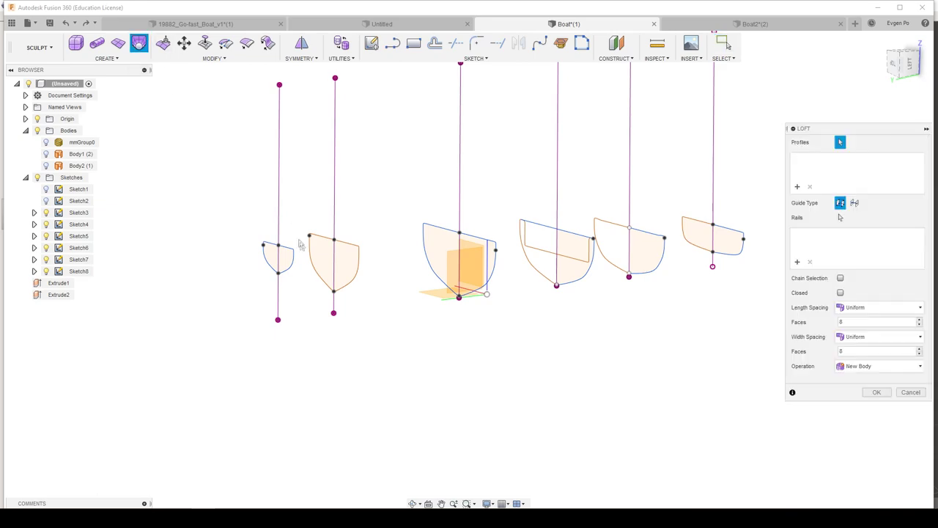
scroll(290, 267, "up", 2)
left_click(376, 270)
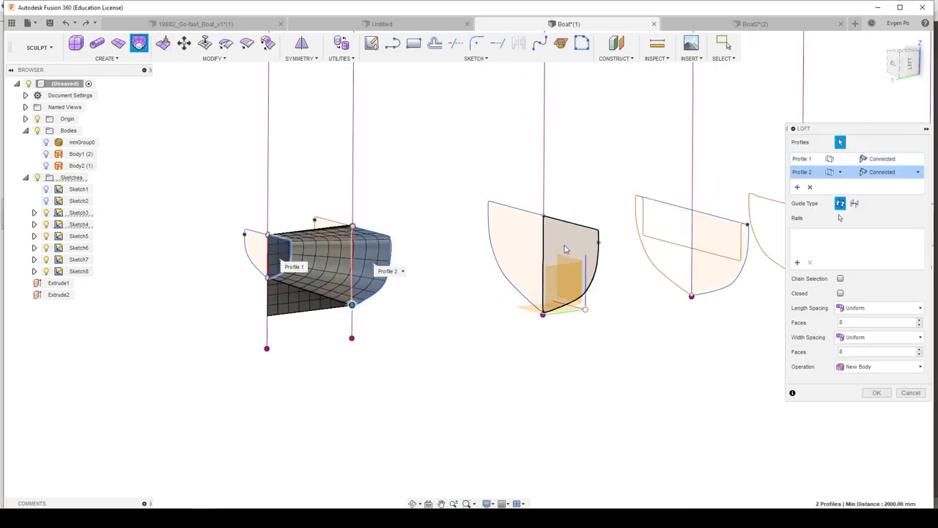
left_click(557, 250)
left_click(689, 249)
mouse_move(676, 225)
middle_mouse_down("shift")
mouse_move(629, 236)
mouse_move(685, 215)
middle_mouse_up("shift")
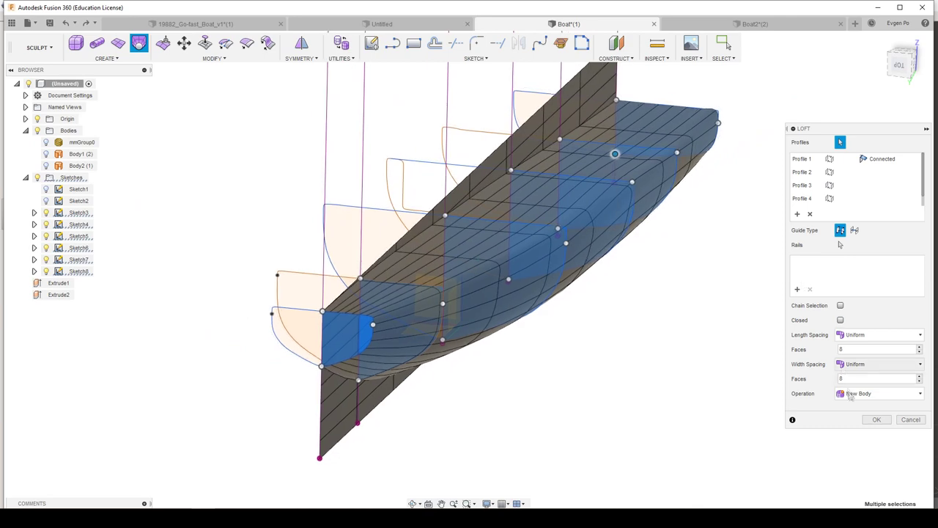
left_click(878, 421)
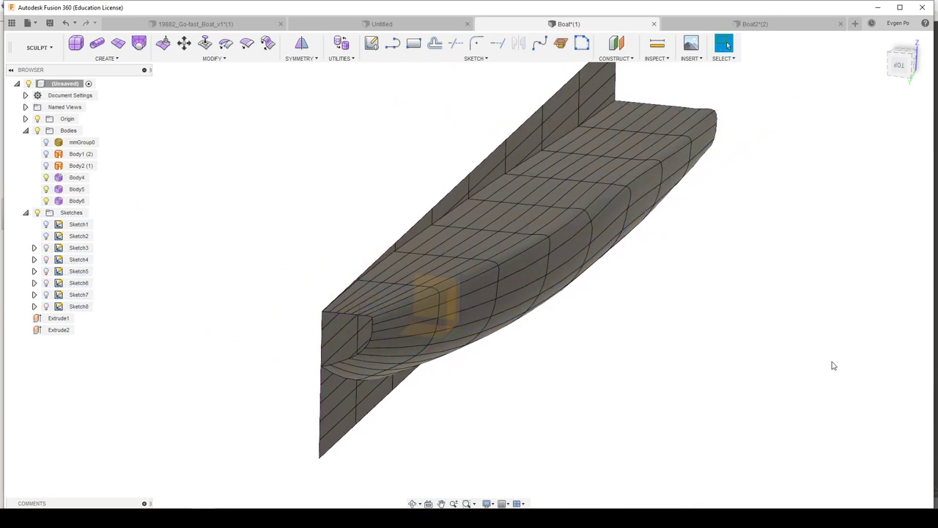
Step: Select Body6 and toggle Body5 and Body4 visibility, leaving Body4 shown
left_click(78, 200)
left_click(46, 188)
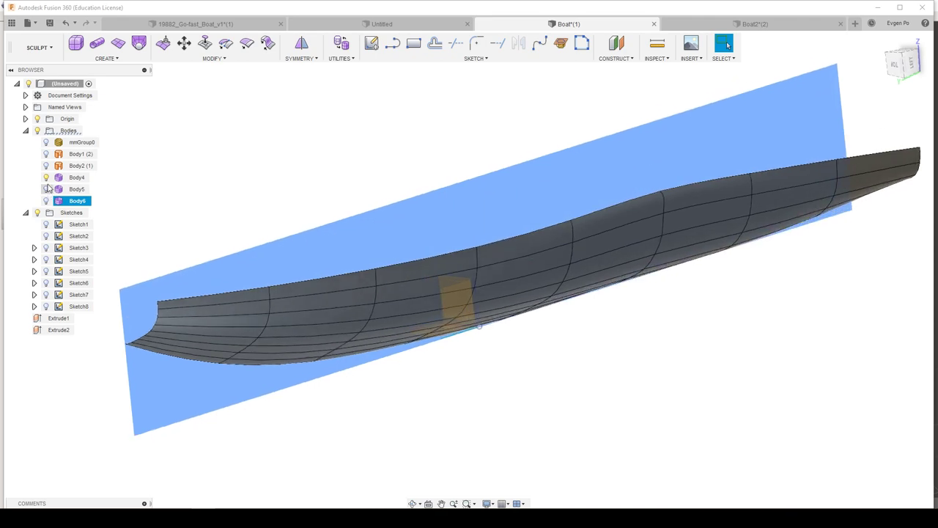
left_click(46, 178)
left_click(46, 177)
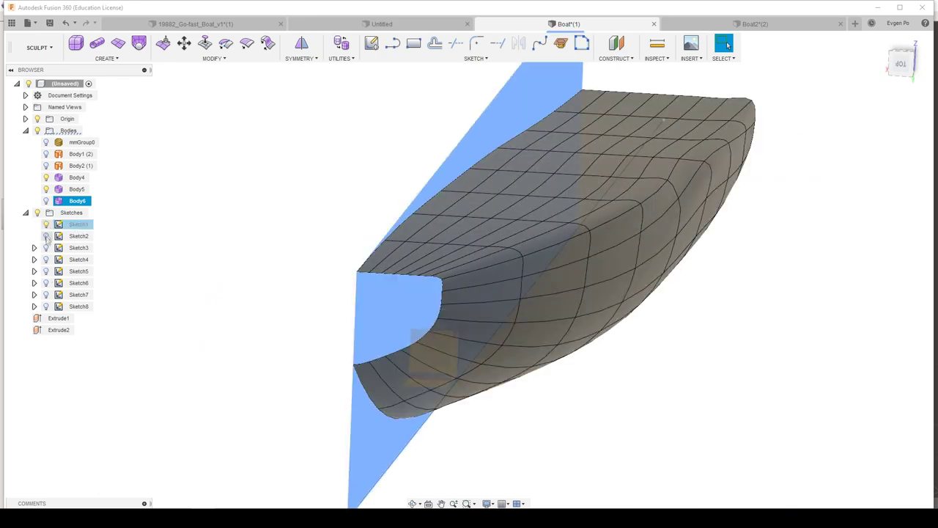
Step: Show the four section sketches on the hull and zoom in with the stern toward the viewer
left_click(46, 272)
left_click(46, 283)
left_click(46, 295)
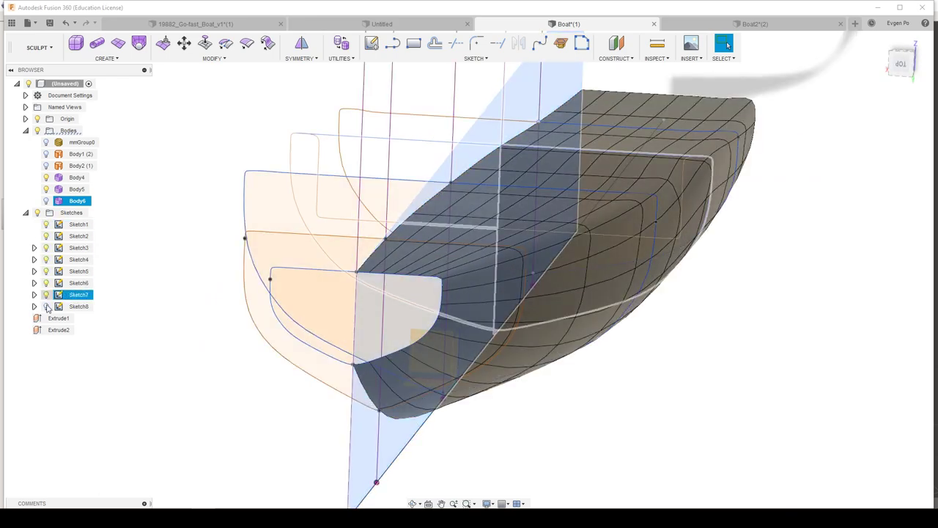
left_click(45, 306)
mouse_move(457, 256)
middle_mouse_down("shift")
mouse_move(832, 193)
mouse_move(429, 262)
mouse_move(452, 235)
mouse_move(460, 241)
mouse_move(451, 229)
middle_mouse_up("shift")
scroll(766, 184, "up", 3)
scroll(765, 187, "up", 2)
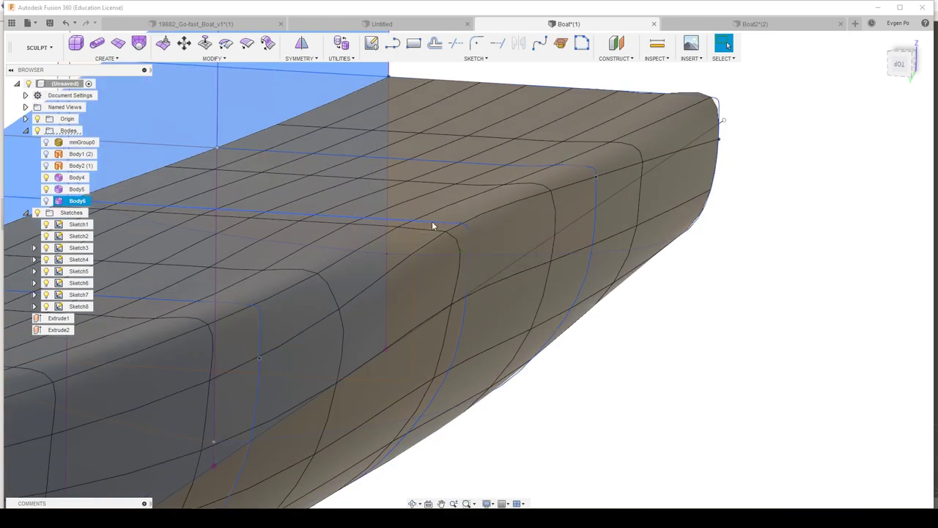
Step: Select a sketch line on the hull side and open, then dismiss, the Sketch7 options
left_click(433, 222)
right_click(71, 297)
left_click(102, 342)
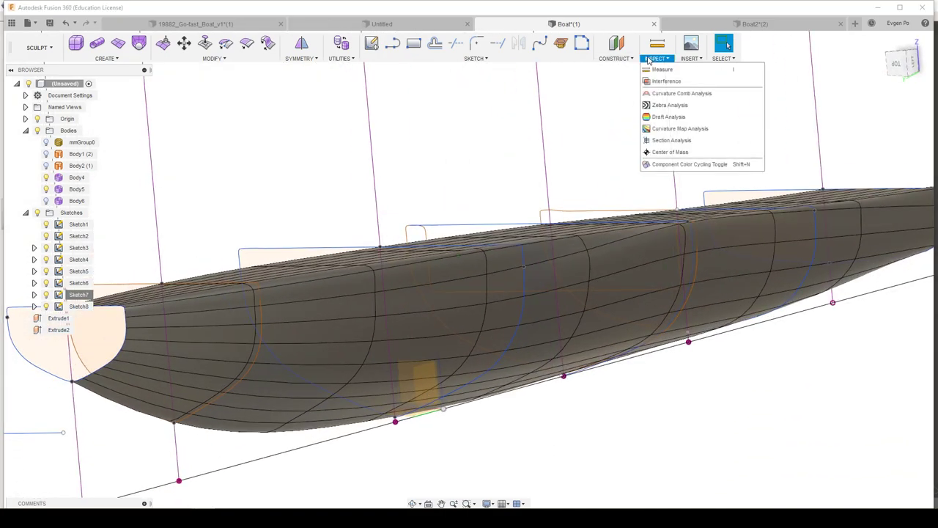
Step: Run Zebra Analysis on Body4 and Body5, inspect the stripe flow from several angles, then close it
left_click(670, 105)
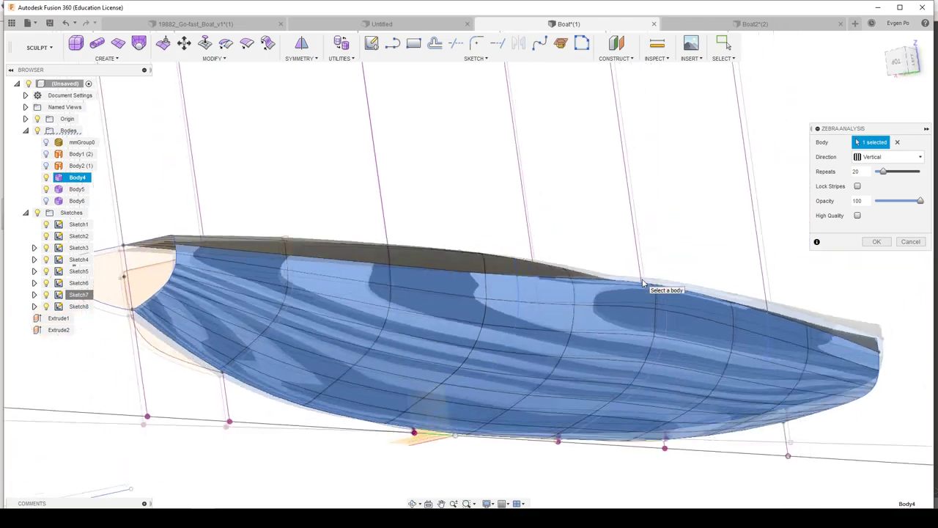
left_click(527, 272)
middle_click_drag(511, 264, 706, 419, "shift")
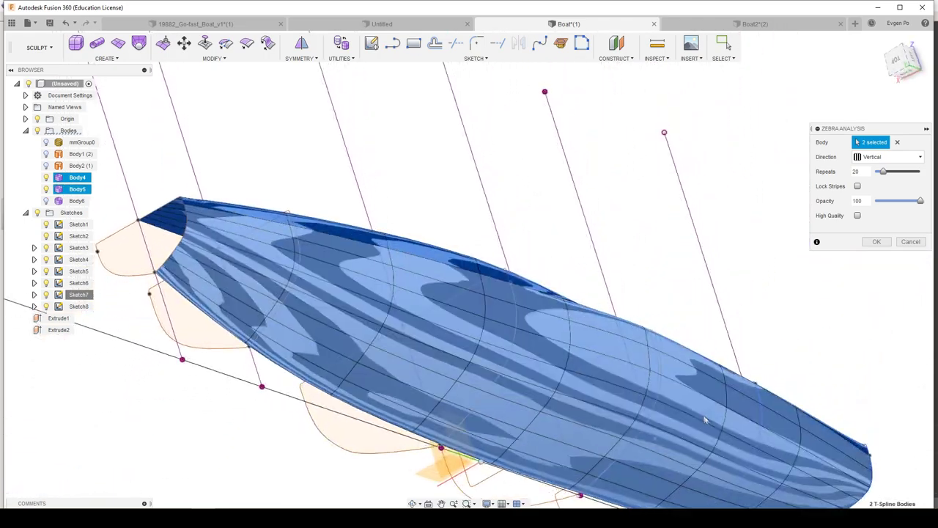
mouse_move(743, 461)
middle_mouse_down("shift")
mouse_move(594, 363)
mouse_move(569, 329)
middle_mouse_up("shift")
middle_click_drag(206, 153, 241, 157, "shift")
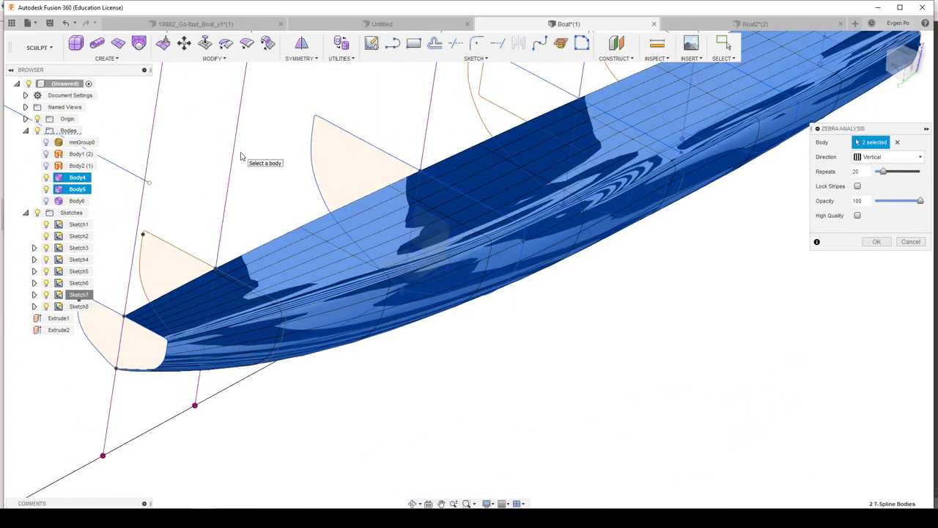
mouse_move(66, 76)
middle_mouse_down("shift")
mouse_move(266, 126)
mouse_move(726, 209)
mouse_move(586, 205)
mouse_move(301, 167)
middle_mouse_up("shift")
left_click(910, 242)
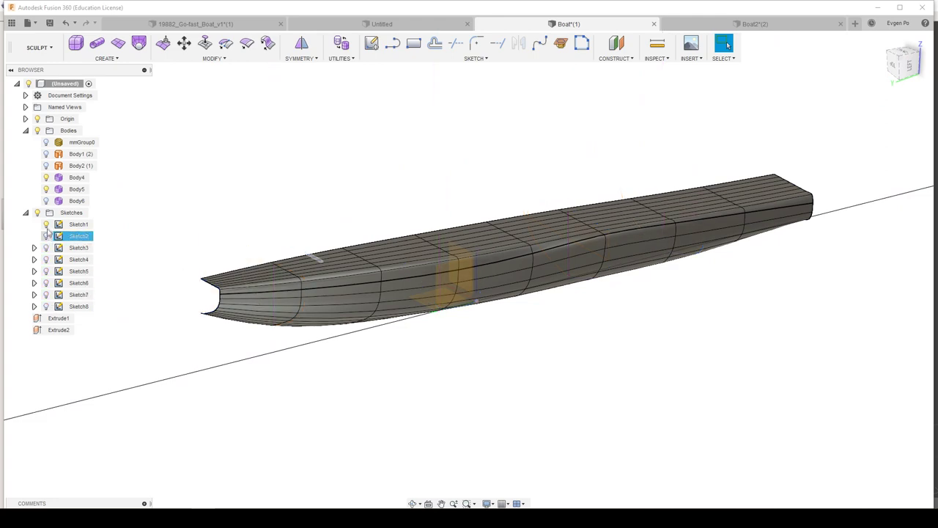
Step: Orbit to a near side-on hull view and start Weld Vertices on the T-spline
mouse_move(288, 253)
middle_mouse_down("shift")
mouse_move(628, 215)
mouse_move(618, 215)
mouse_move(618, 247)
mouse_move(596, 283)
mouse_move(630, 245)
mouse_move(667, 228)
middle_mouse_up("shift")
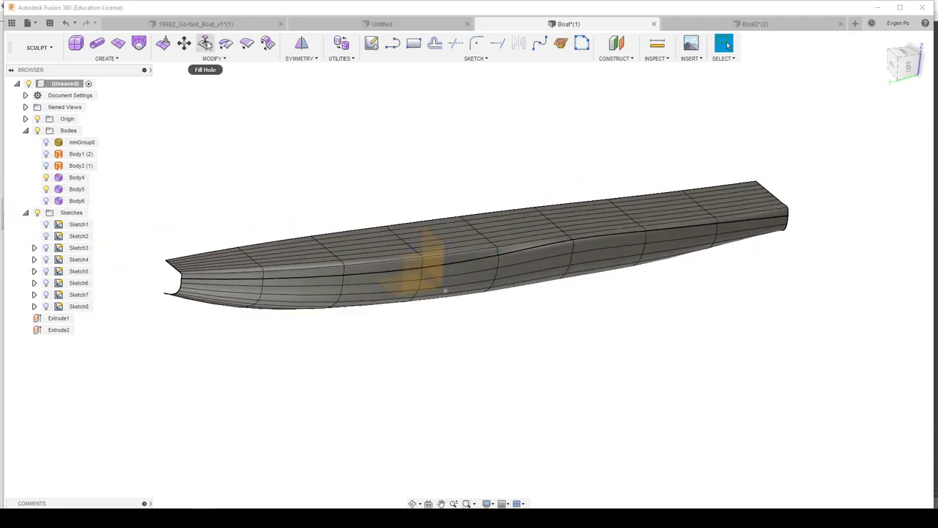
left_click(226, 43)
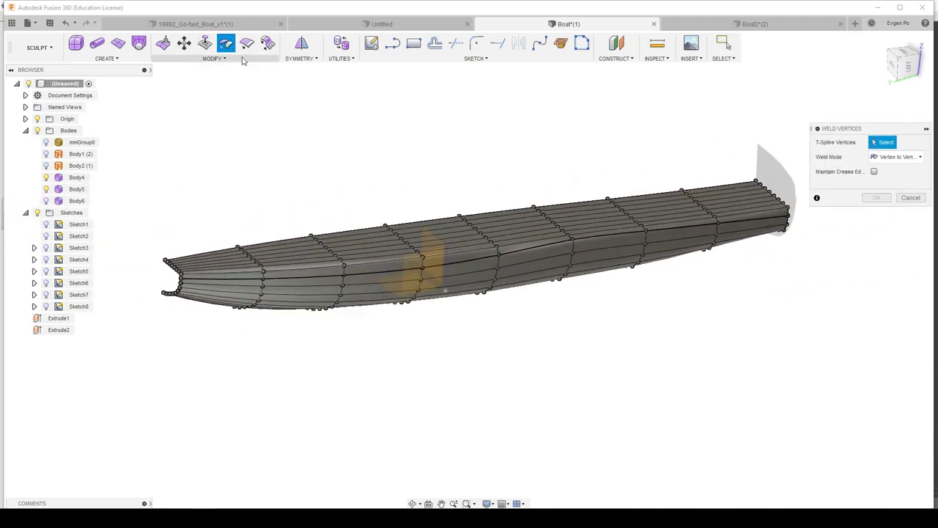
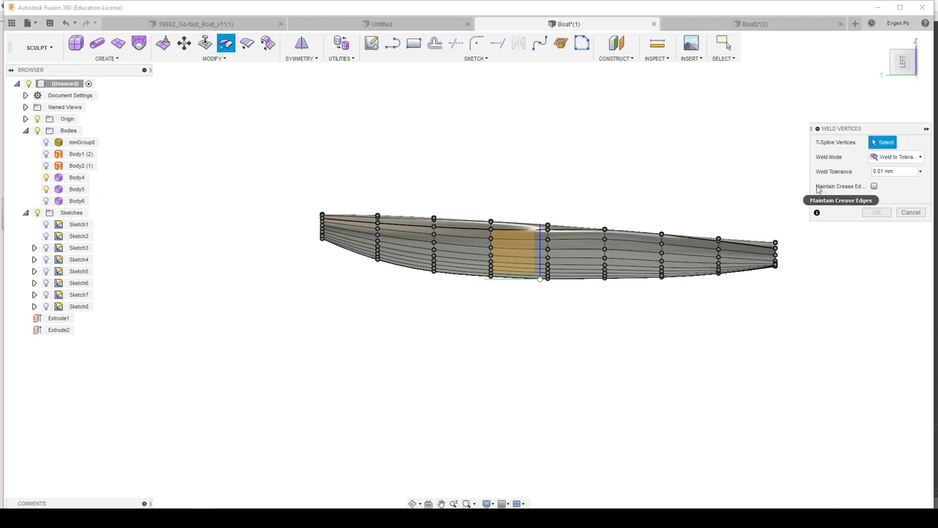
Step: Window-select all hull vertices and weld them at 0.01 mm tolerance, keeping crease edges
mouse_move(575, 200)
middle_mouse_down("shift")
mouse_move(521, 192)
mouse_move(482, 237)
middle_mouse_up("shift")
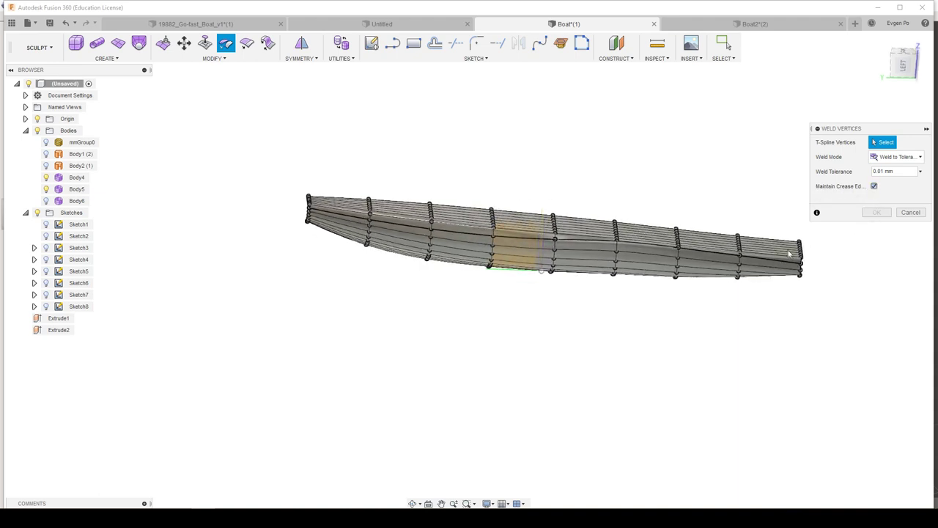
mouse_move(333, 214)
middle_mouse_down("shift")
mouse_move(562, 237)
mouse_move(436, 215)
mouse_move(275, 206)
middle_mouse_up("shift")
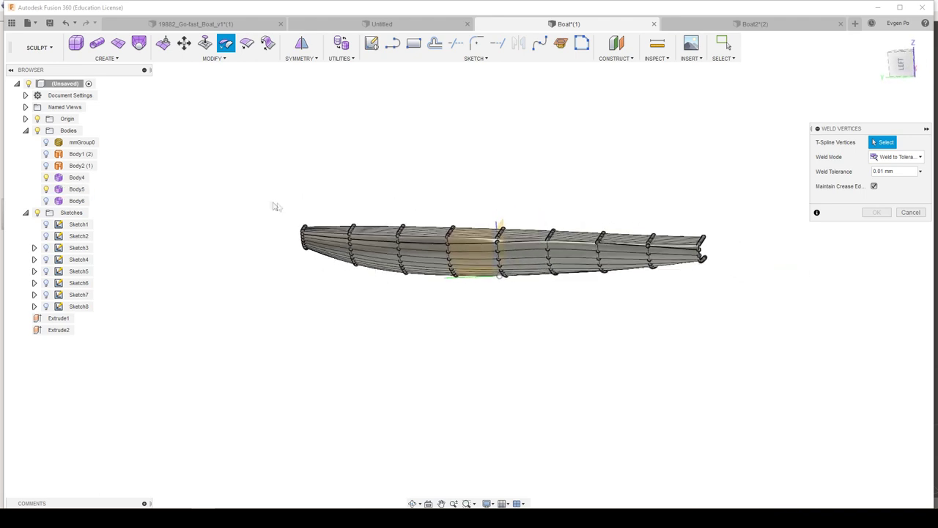
left_click_drag(271, 197, 606, 296)
left_click_drag(677, 308, 783, 304)
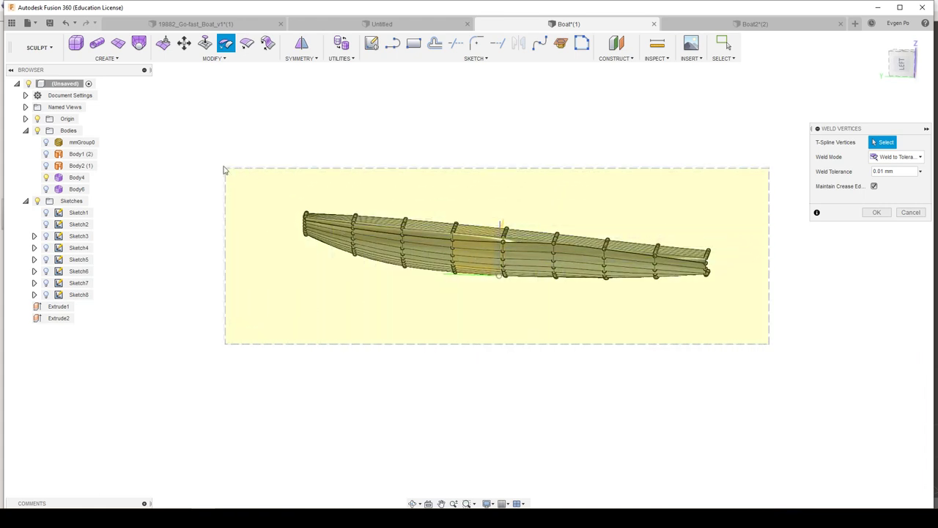
left_click(885, 215)
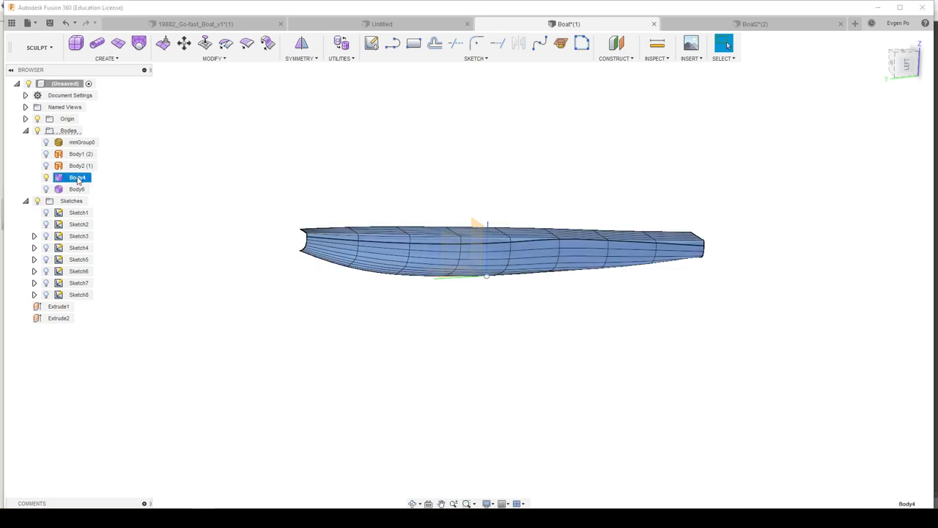
Step: Delete a deck face to open the cockpit hole, then select the opening's three edges for editing
mouse_move(640, 231)
middle_mouse_down("shift")
mouse_move(715, 154)
mouse_move(701, 195)
mouse_move(715, 203)
middle_mouse_up("shift")
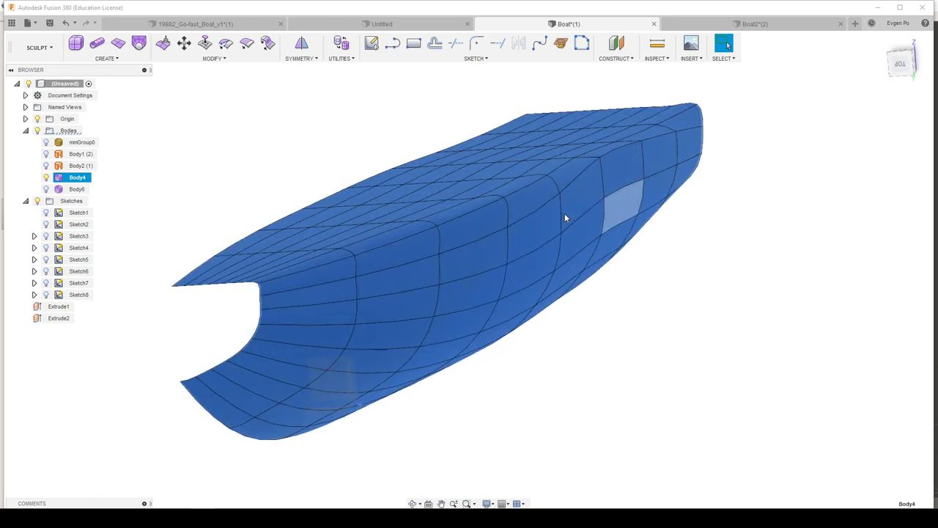
mouse_move(604, 178)
middle_mouse_down("shift")
mouse_move(581, 173)
mouse_move(562, 147)
middle_mouse_up("shift")
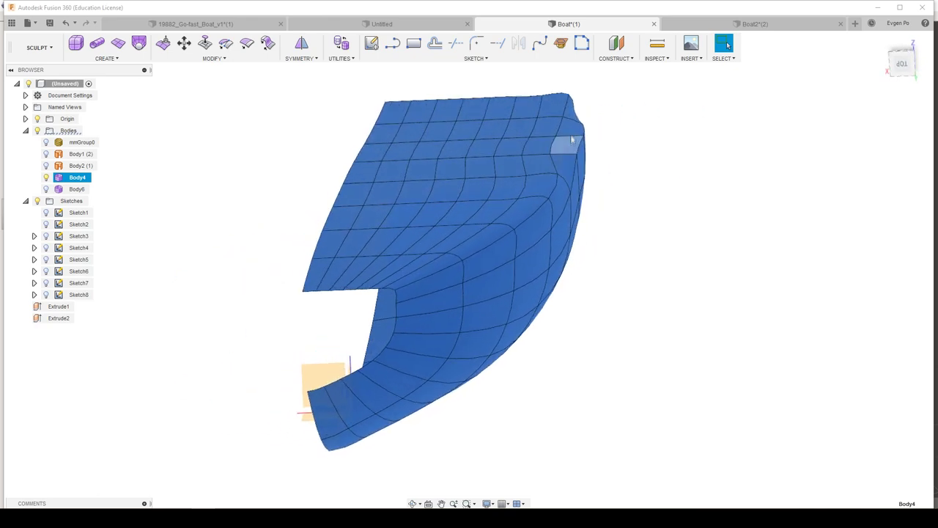
left_click(574, 130)
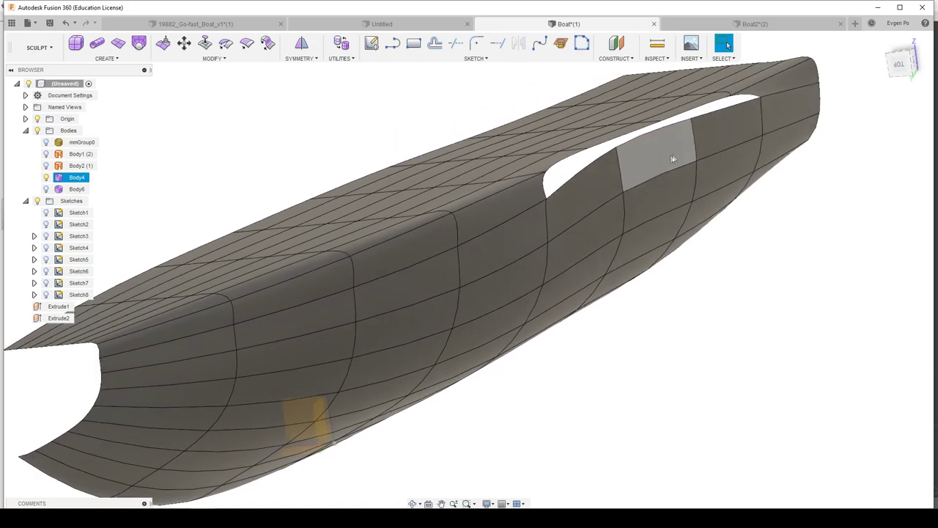
key("Delete")
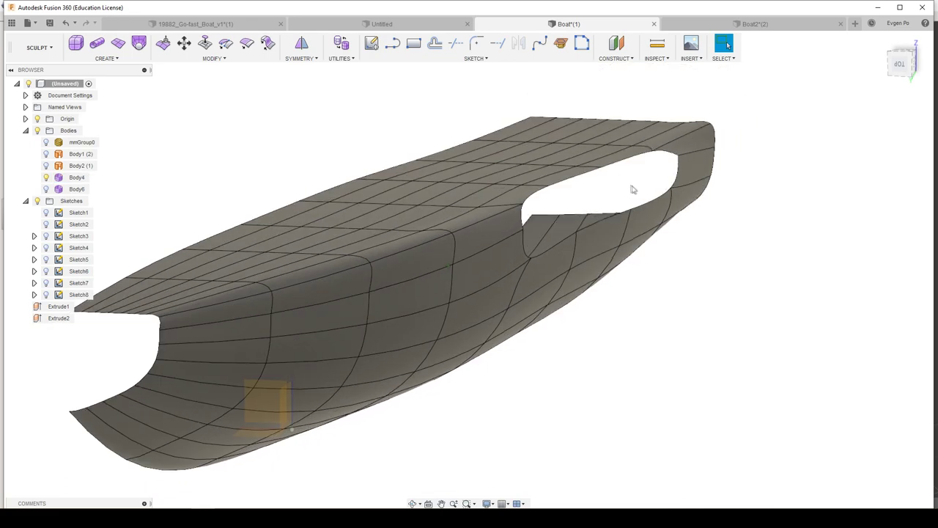
key("ctrl+z")
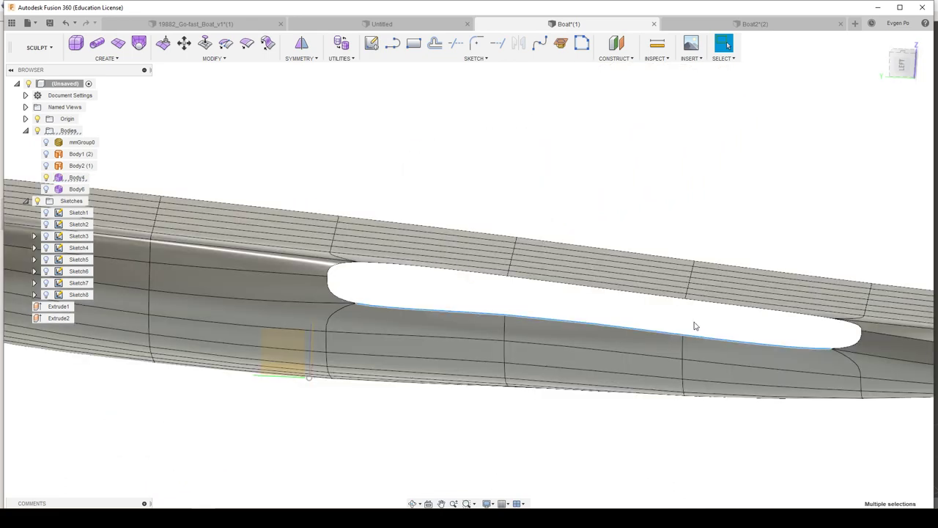
left_click(162, 44)
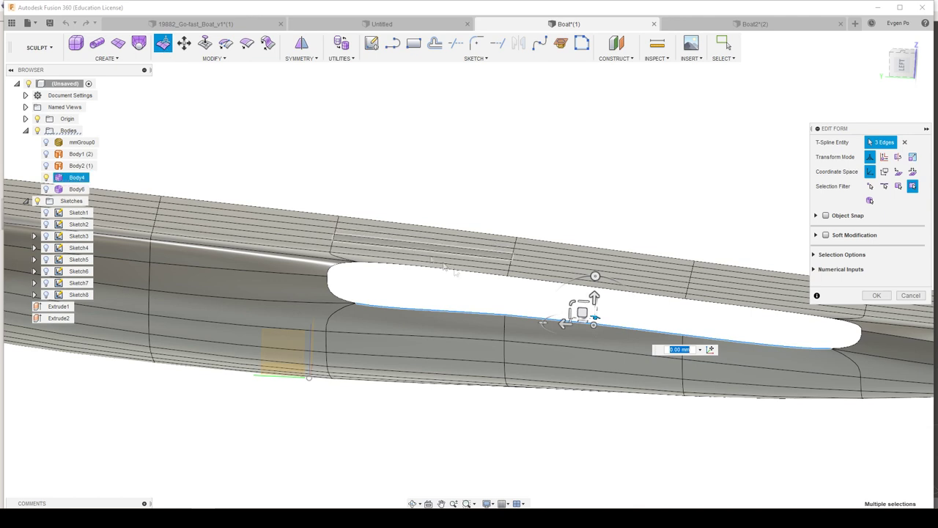
Step: Drag the Edit Form arrow to raise the opening's lower edges 200 mm
left_click_drag(594, 295, 595, 279)
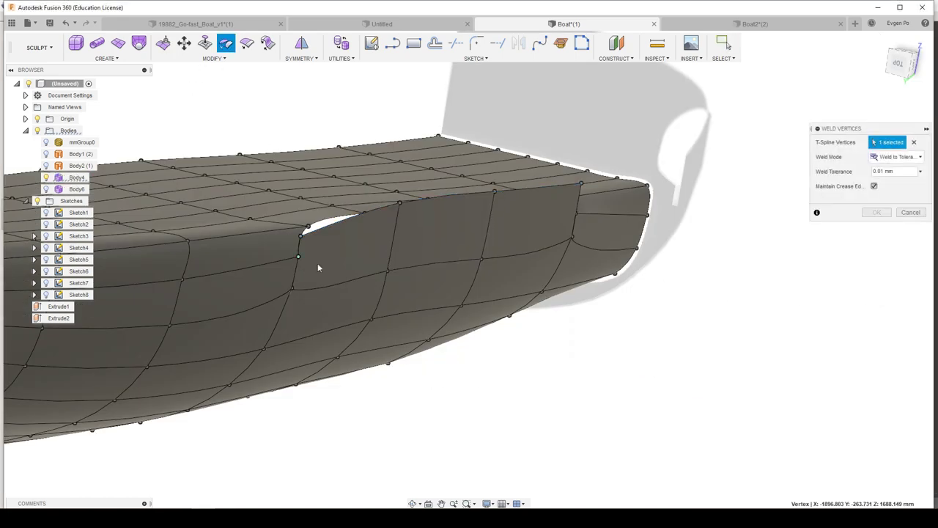
Step: Weld the first cockpit-wall corner vertices onto their partner vertices on the deck
scroll(310, 242, "up", 3)
scroll(210, 253, "up", 3)
scroll(251, 267, "up", 2)
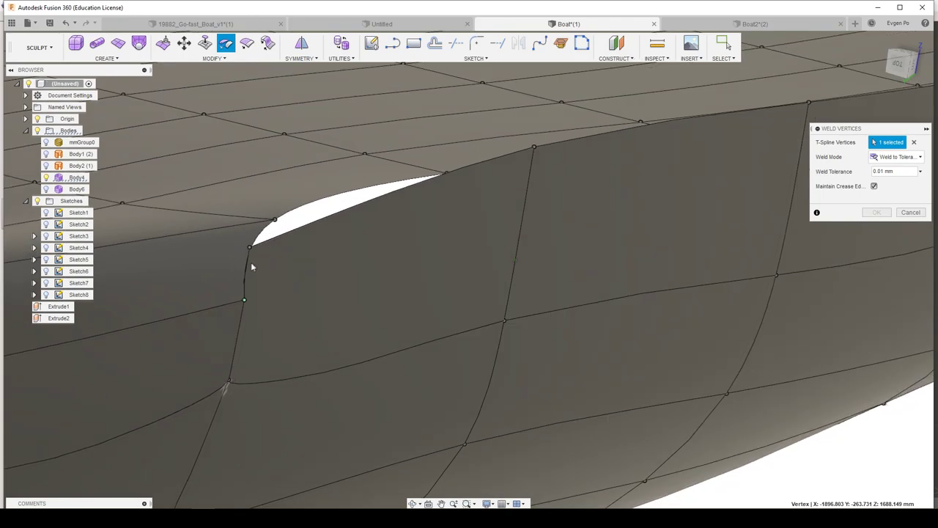
left_click(249, 249)
mouse_move(303, 291)
middle_mouse_down("shift")
mouse_move(723, 320)
mouse_move(692, 305)
middle_mouse_up("shift")
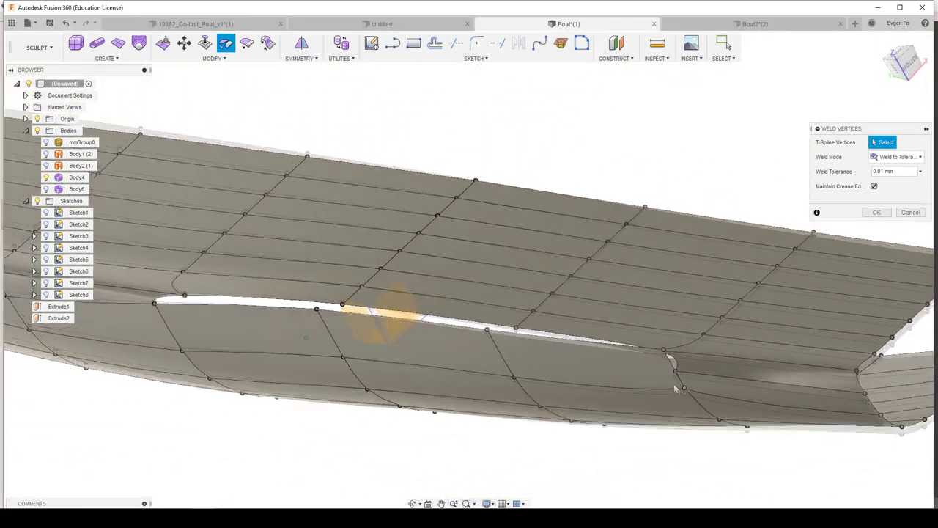
scroll(664, 345, "up", 3)
middle_click_drag(664, 345, 597, 398, "shift")
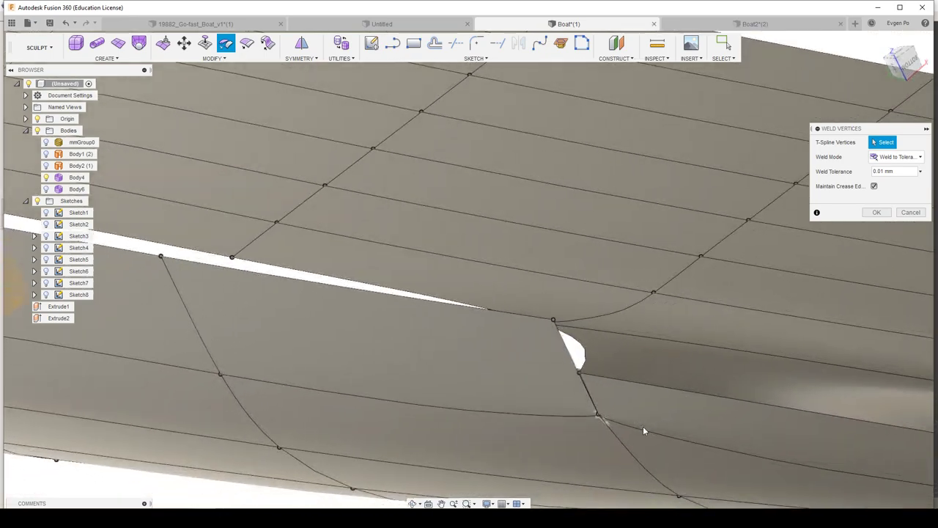
left_click(530, 329)
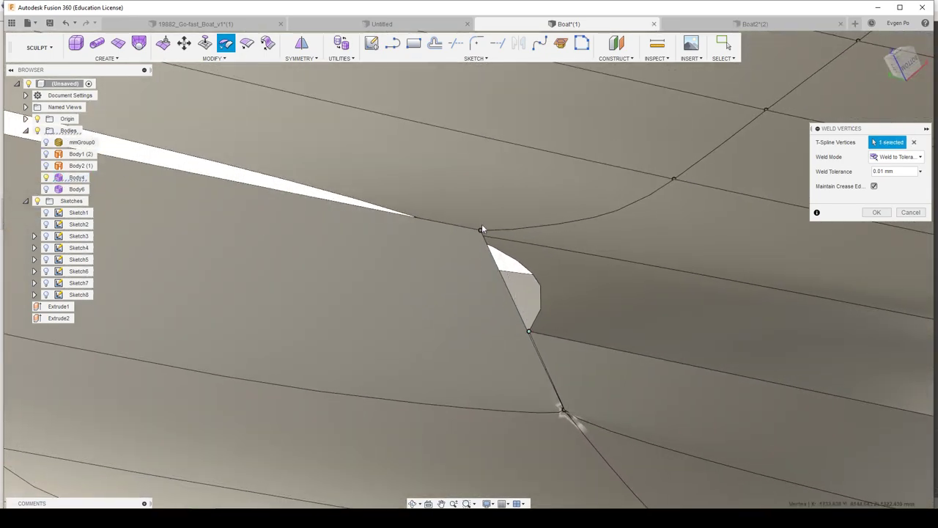
left_click(481, 232)
Step: Weld the vertex at the next gap corner to close that end
scroll(551, 239, "down", 5)
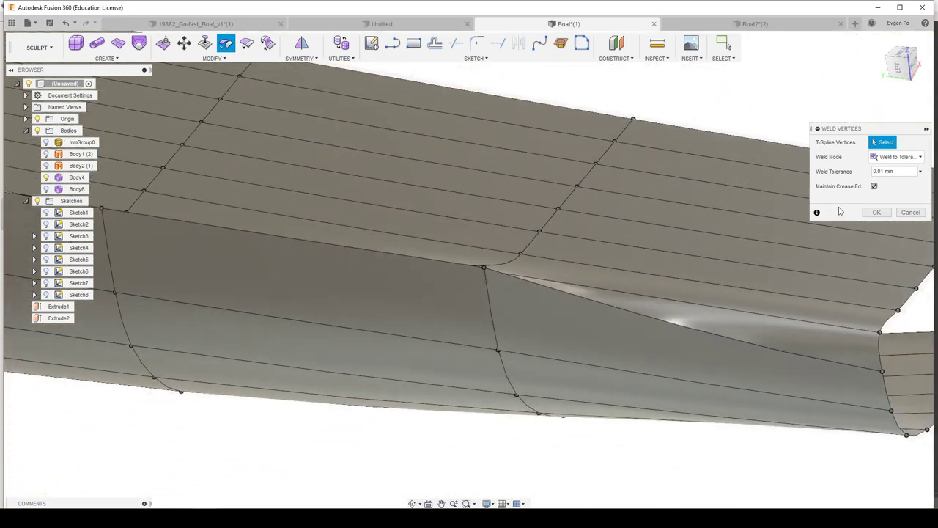
middle_click_drag(840, 211, 851, 202, "shift")
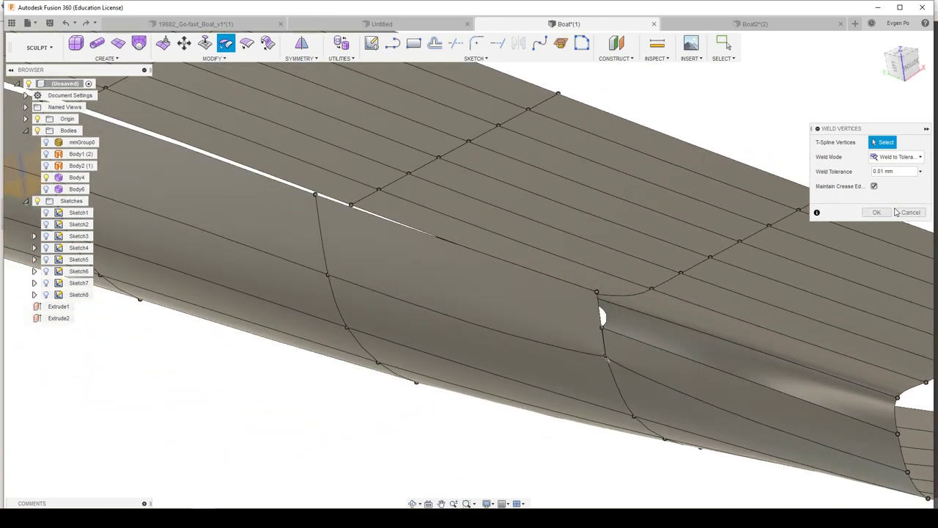
mouse_move(869, 252)
middle_mouse_down("shift")
mouse_move(511, 211)
mouse_move(236, 57)
middle_mouse_up("shift")
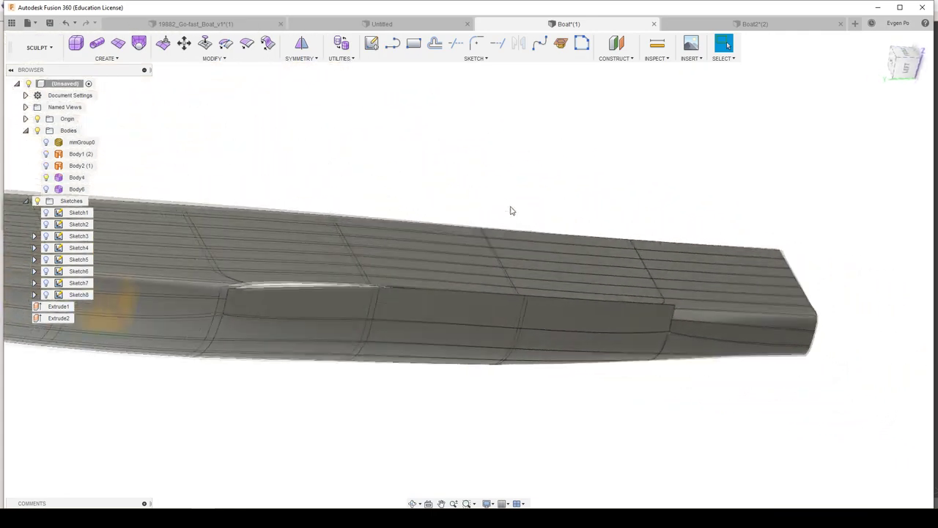
left_click(225, 45)
scroll(420, 316, "up", 3)
scroll(408, 321, "up", 3)
scroll(398, 299, "up", 2)
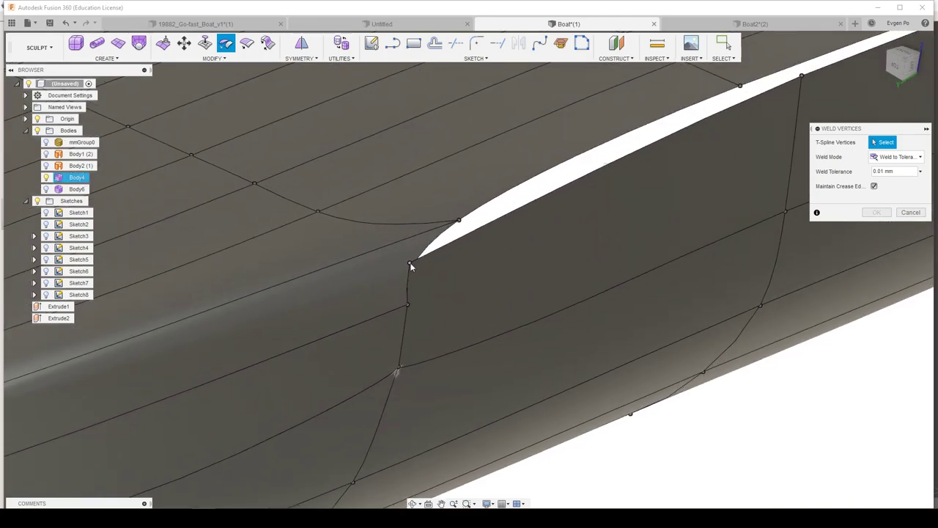
left_click(408, 305)
Step: Weld the last hull-corner vertex to its neighbour and finish welding
scroll(409, 306, "down", 2)
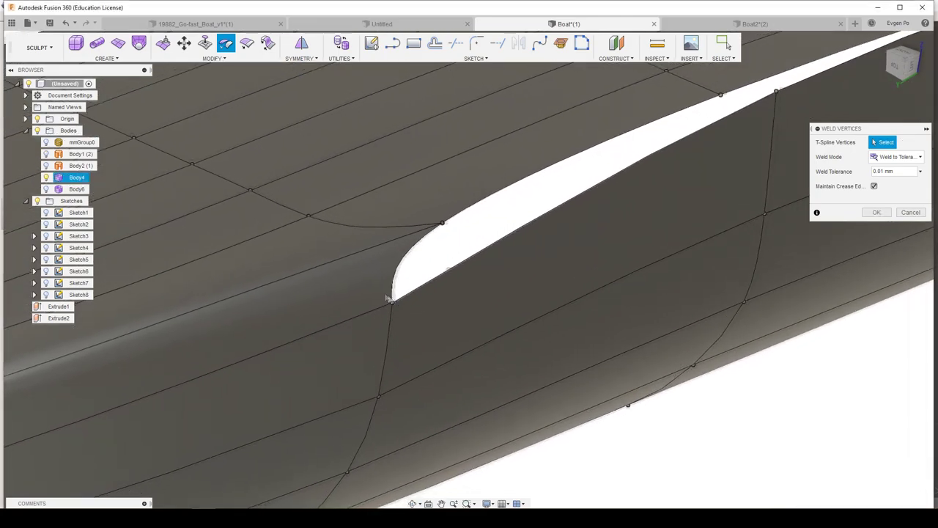
mouse_move(396, 301)
middle_mouse_down("shift")
mouse_move(334, 283)
mouse_move(400, 262)
mouse_move(648, 317)
middle_mouse_up("shift")
scroll(616, 304, "up", 3)
scroll(587, 264, "up", 2)
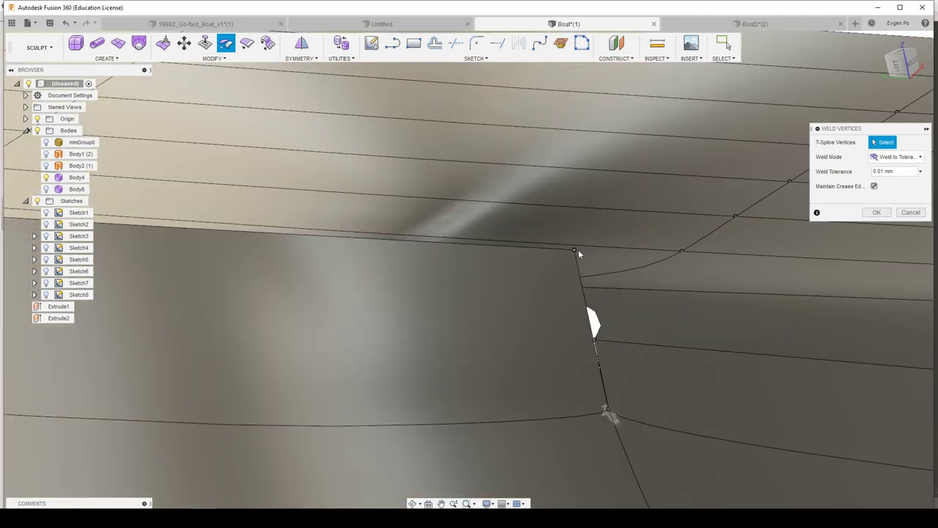
left_click(575, 250)
left_click(594, 340)
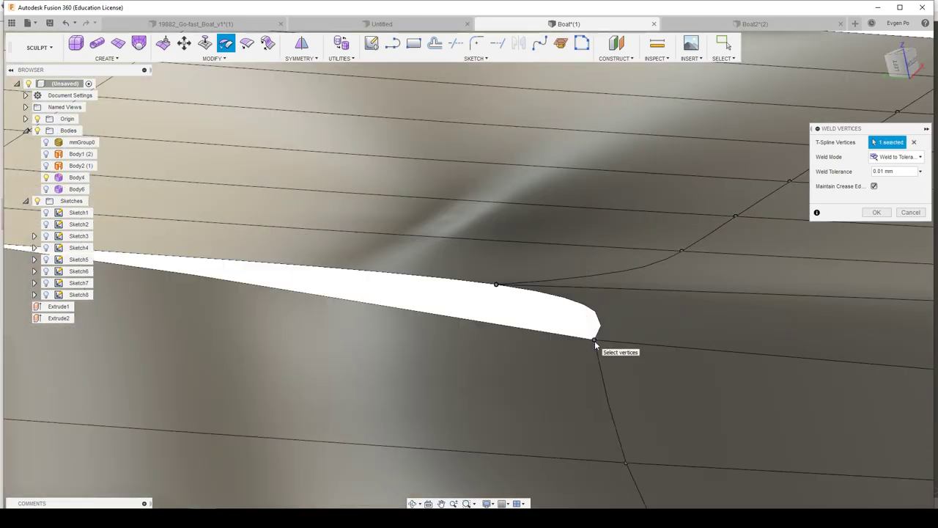
mouse_move(597, 343)
middle_mouse_down("shift")
mouse_move(724, 281)
mouse_move(685, 318)
mouse_move(617, 288)
mouse_move(633, 296)
mouse_move(596, 264)
middle_mouse_up("shift")
scroll(724, 277, "down", 3)
left_click(728, 46)
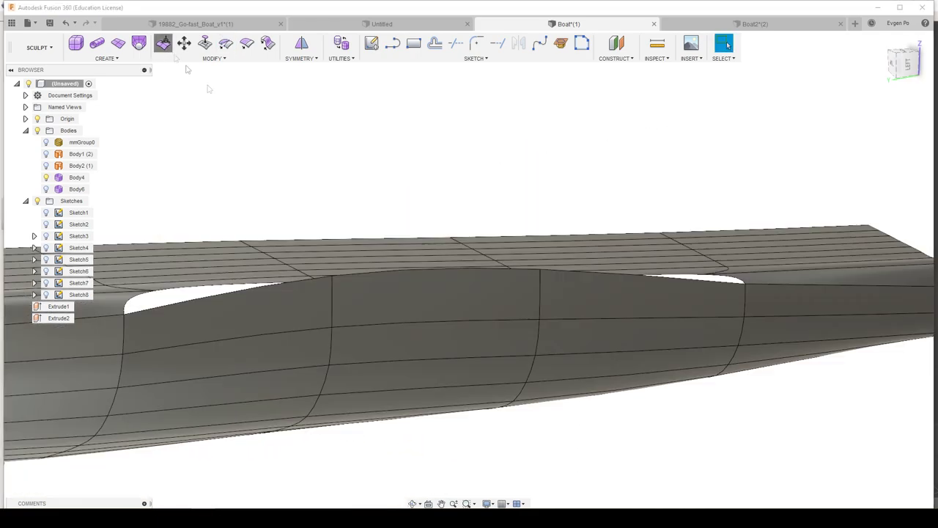
Step: Select the remaining gap edges along the hull side and raise them 200 mm with Edit Form
left_click(405, 274)
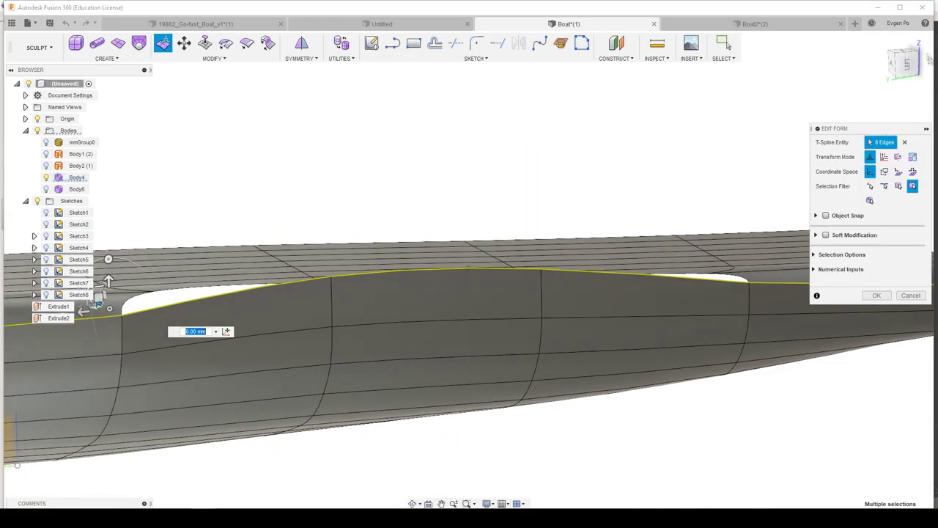
middle_click_drag(406, 274, 350, 171, "shift")
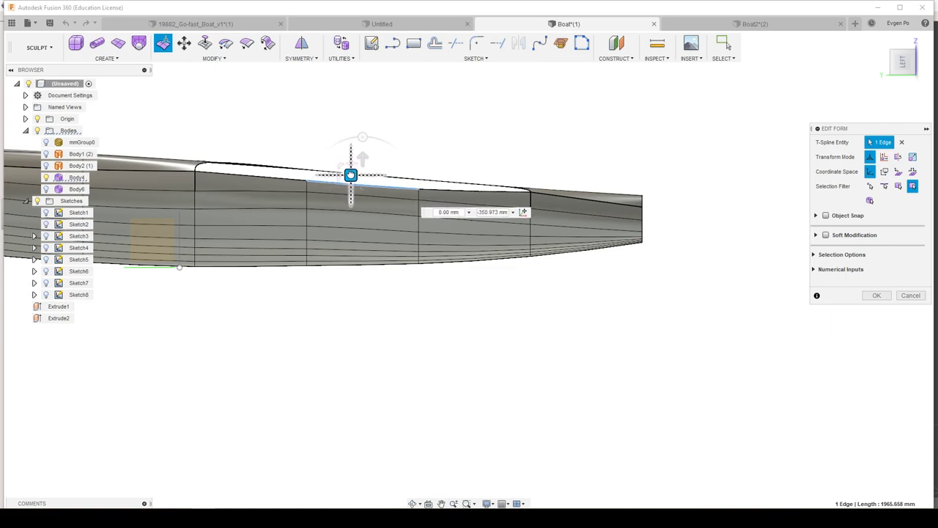
left_click(877, 295)
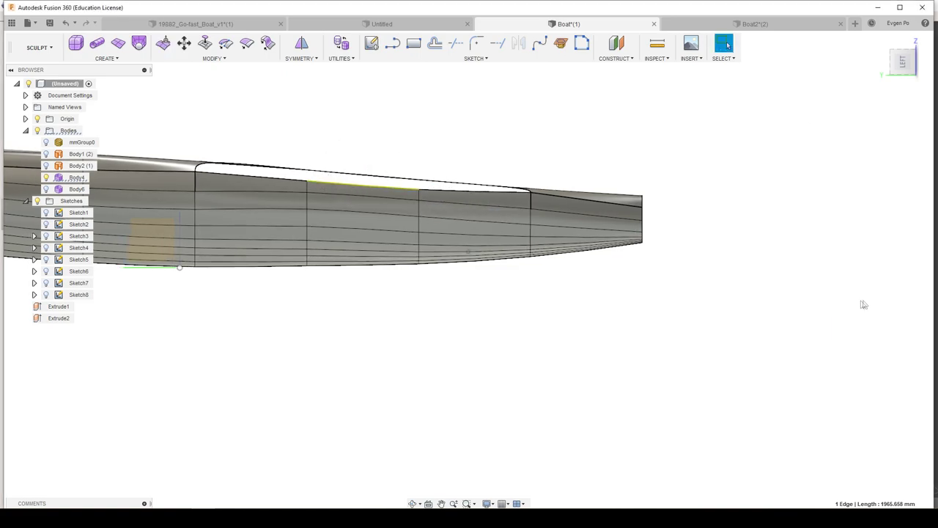
mouse_move(641, 300)
middle_mouse_down("shift")
mouse_move(522, 260)
mouse_move(348, 249)
middle_mouse_up("shift")
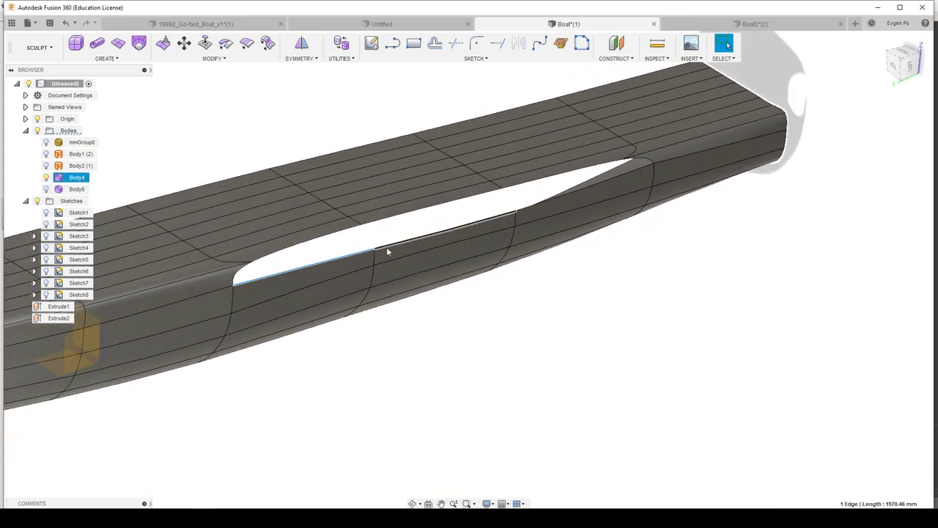
left_click(565, 195, "shift")
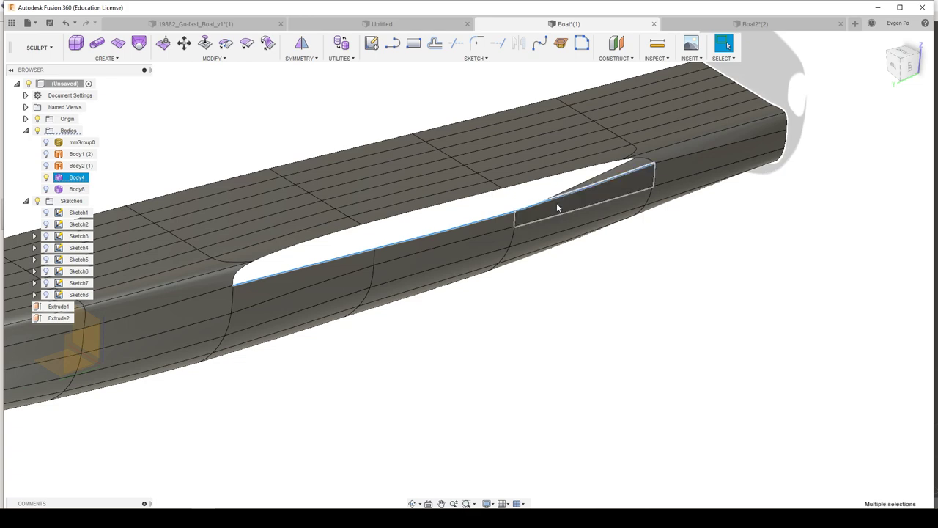
middle_click_drag(521, 240, 457, 200, "shift")
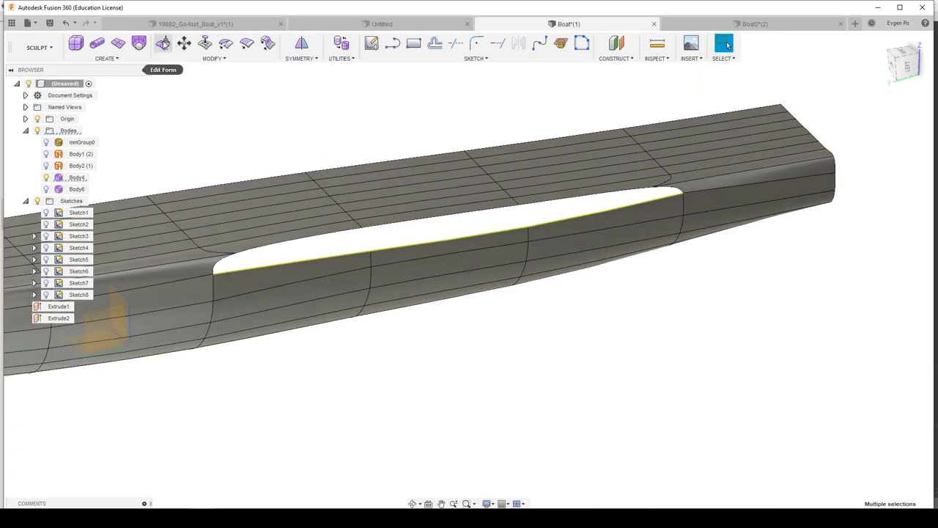
left_click(163, 44)
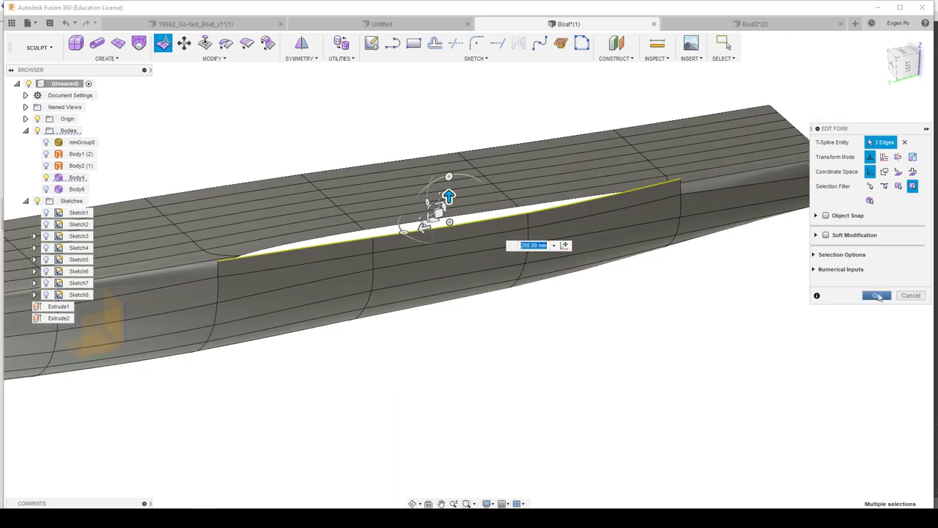
left_click(877, 296)
middle_click_drag(870, 295, 576, 277, "shift")
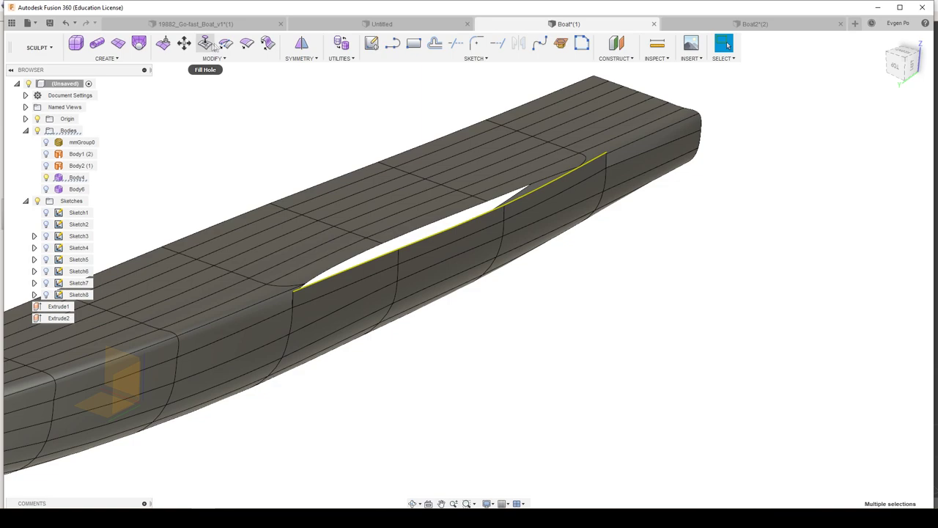
scroll(334, 319, "up", 10)
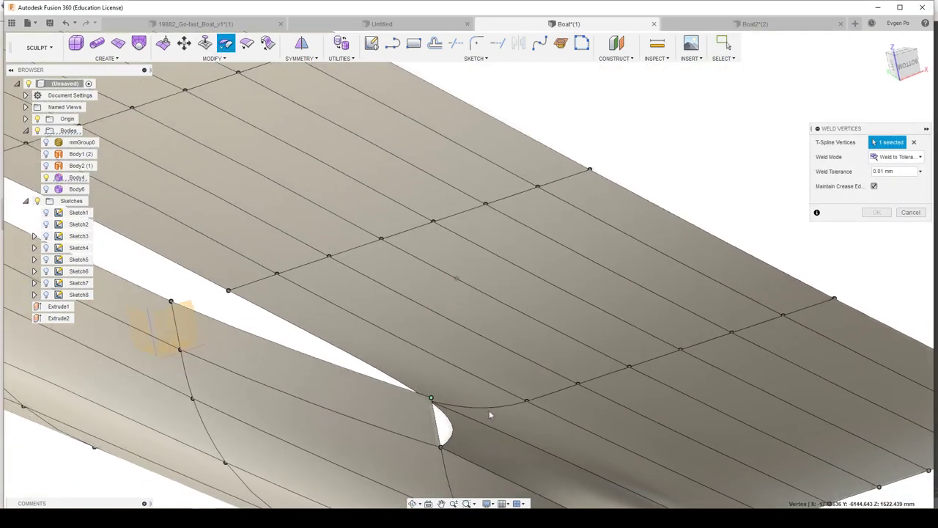
Step: Weld the pairs of loose vertices across the gap between deck and hull side
middle_click_drag(490, 415, 387, 415, "shift")
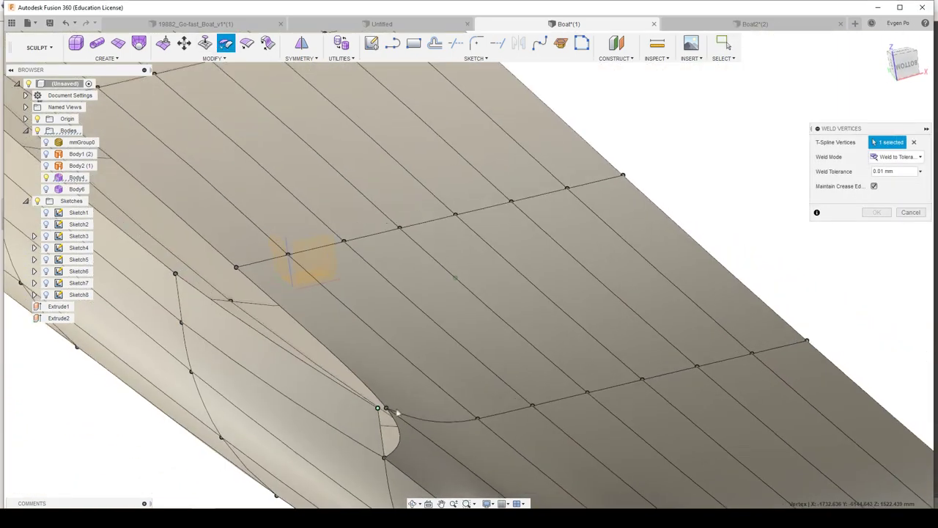
left_click(478, 419)
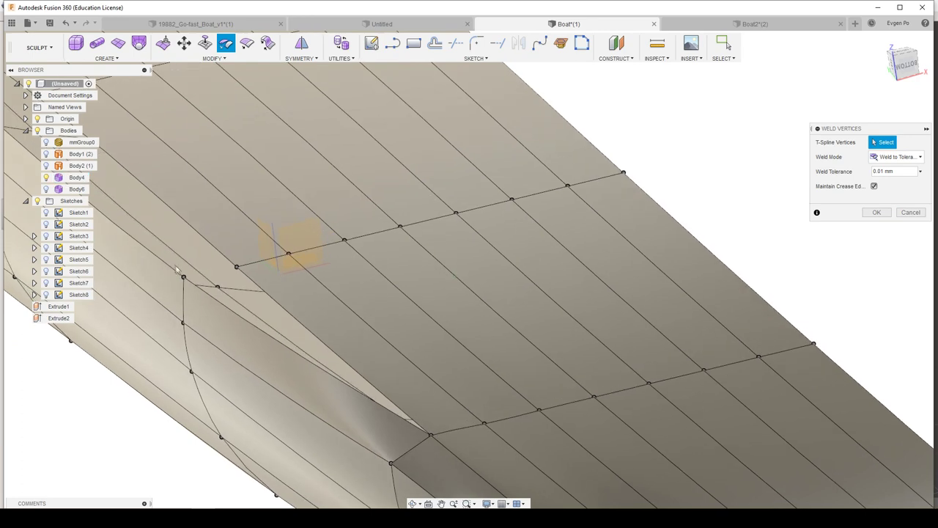
key("ctrl+z")
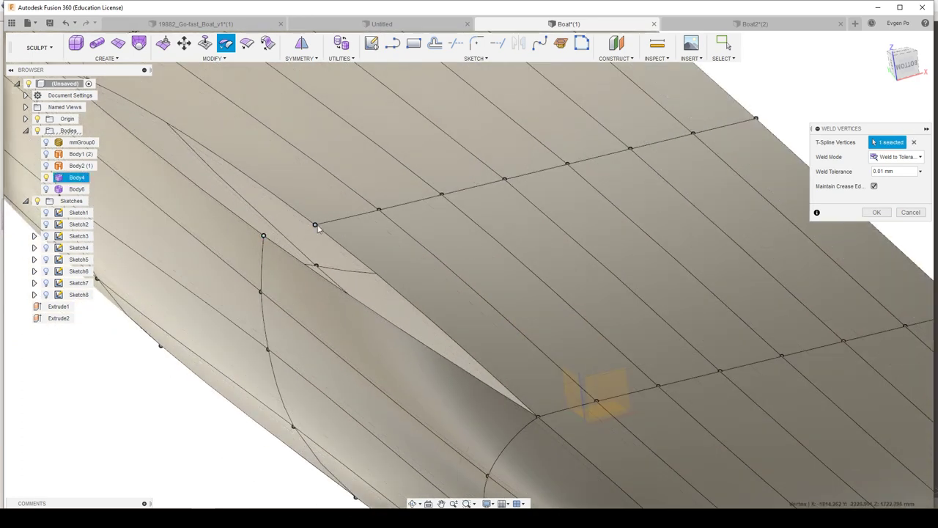
left_click(315, 226)
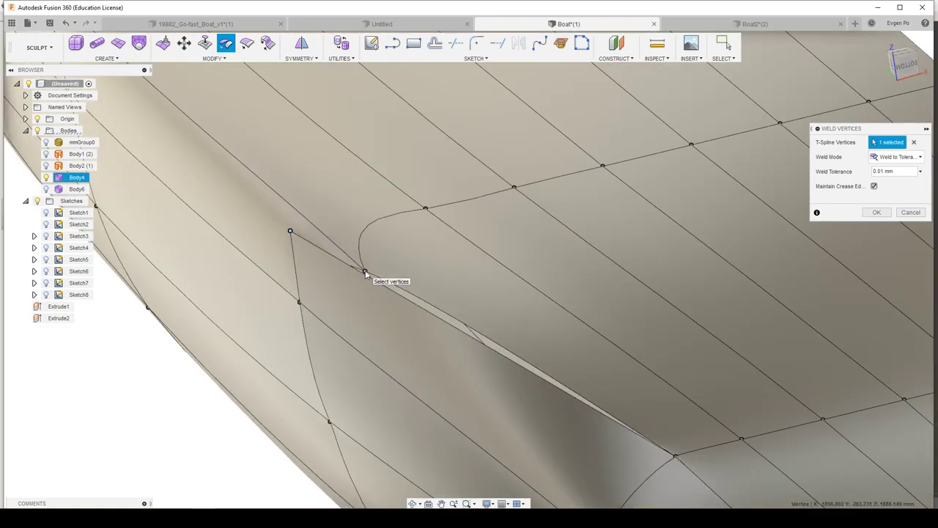
left_click(365, 273)
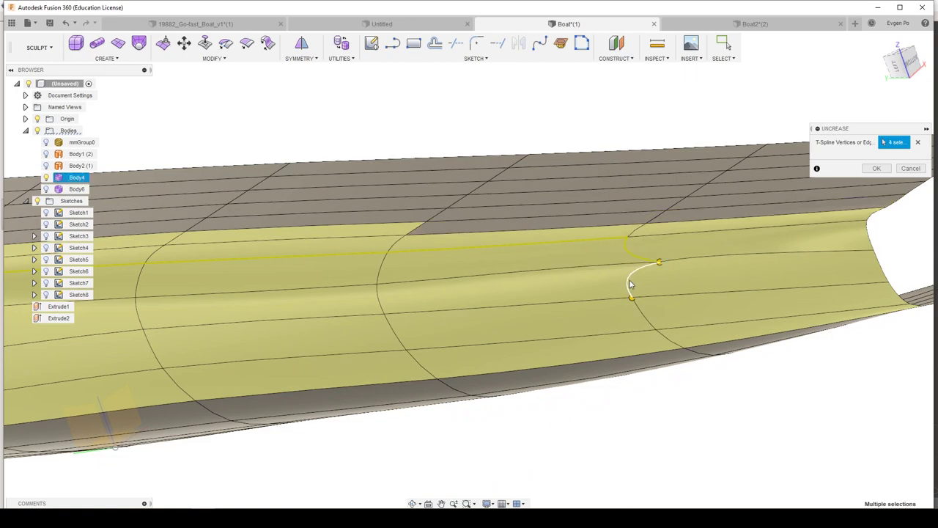
Step: Add the remaining creased deck-rim edges to UnCrease, smoothing seven seam edges
left_click(631, 284)
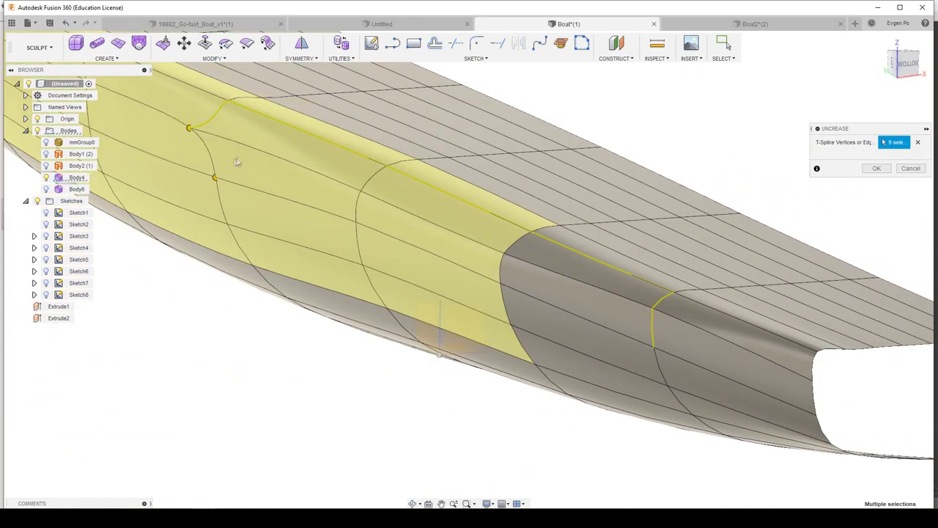
left_click(228, 173)
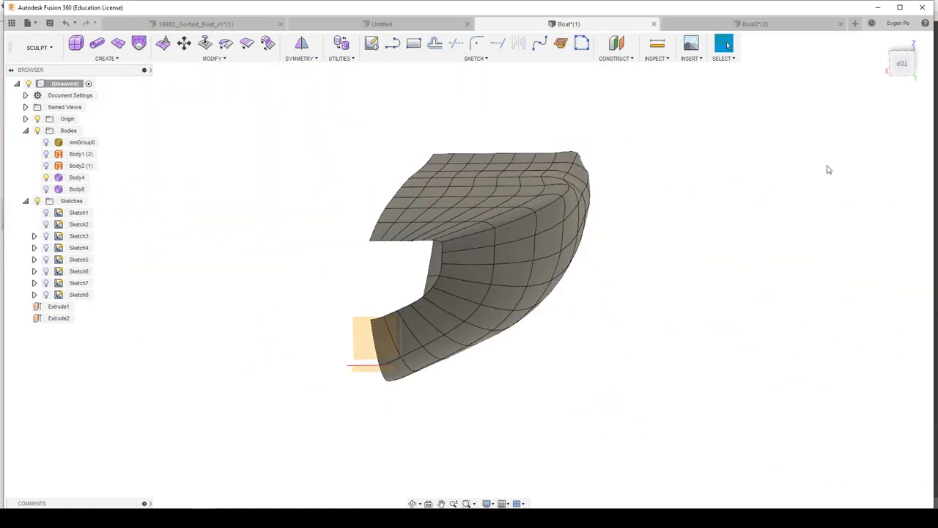
Step: Move and rotate the corner deck edge 10 degrees with Edit Form to blend the corner
left_click(610, 184)
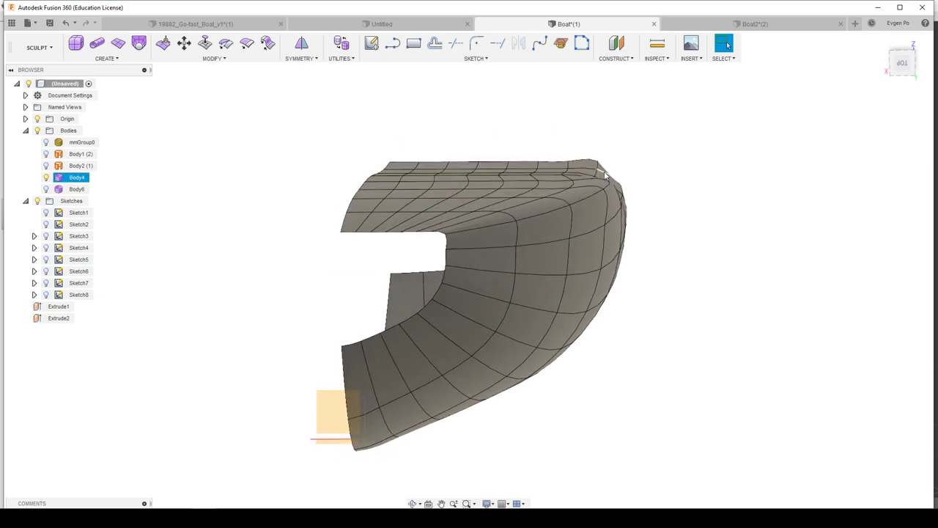
left_click(608, 169)
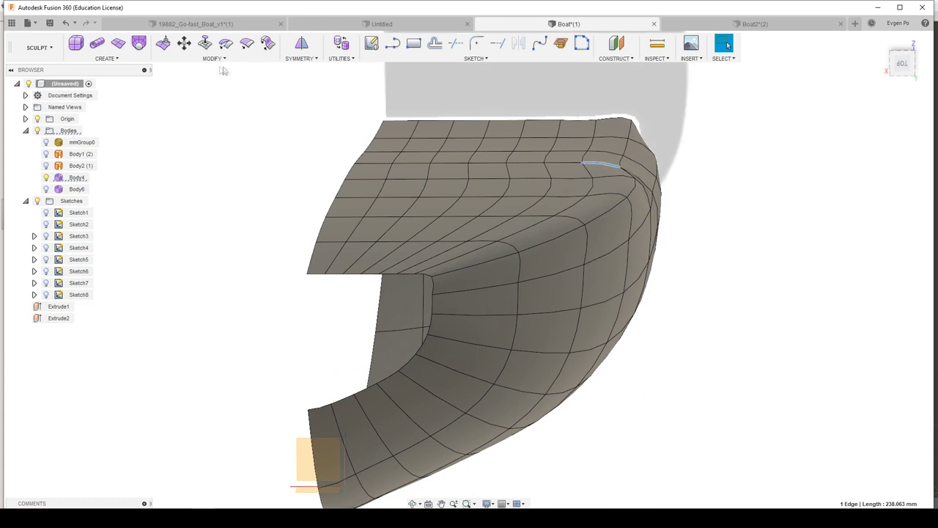
left_click(166, 44)
middle_click_drag(619, 166, 627, 168, "shift")
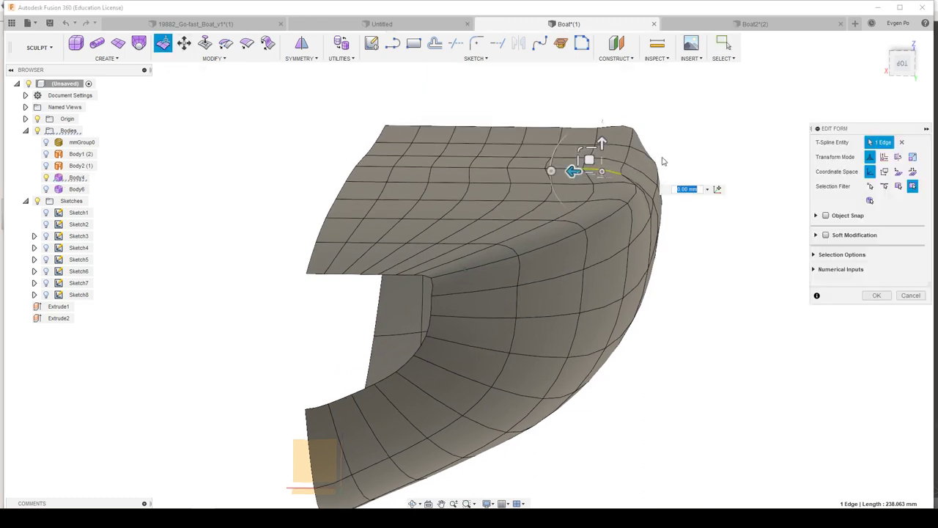
left_click_drag(594, 162, 611, 167)
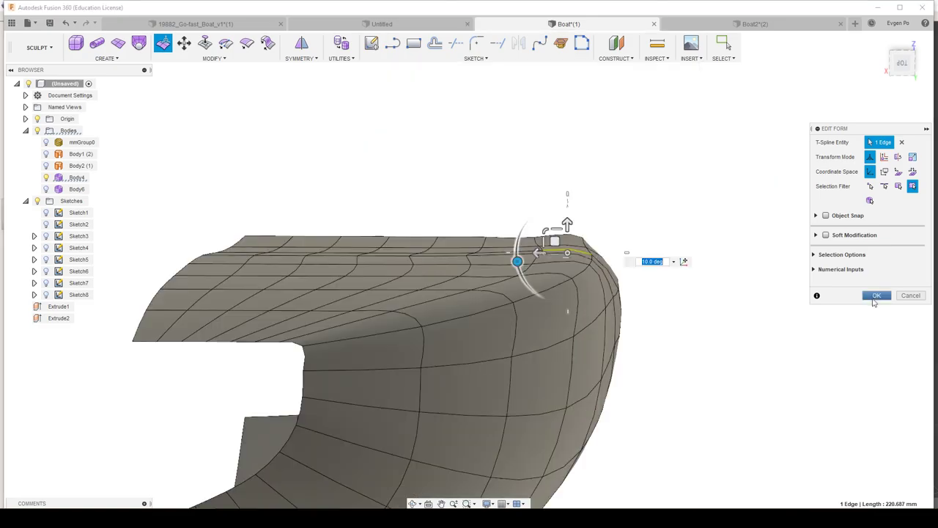
left_click(877, 295)
scroll(822, 296, "up", 3)
scroll(823, 295, "up", 3)
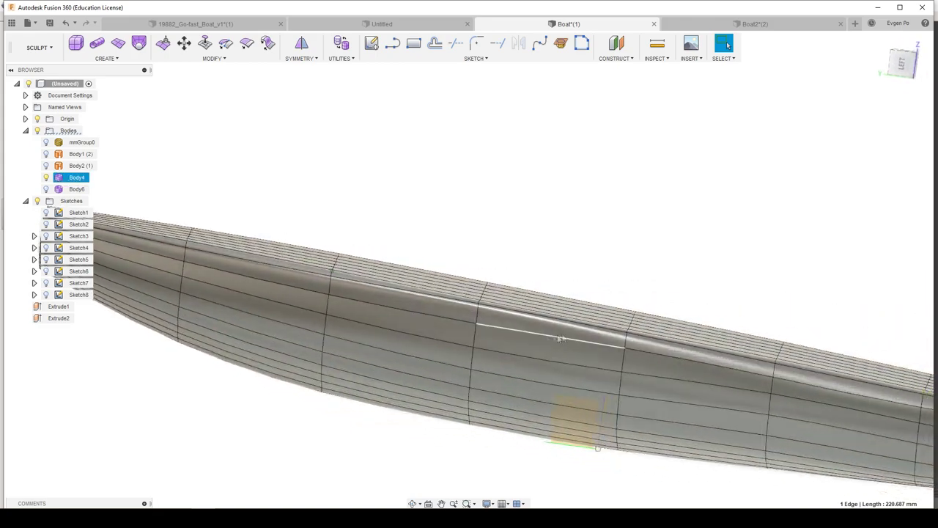
Step: Run a vertical 20-repeat Zebra Analysis on Body4, then hide the Analysis folder
left_click(648, 62)
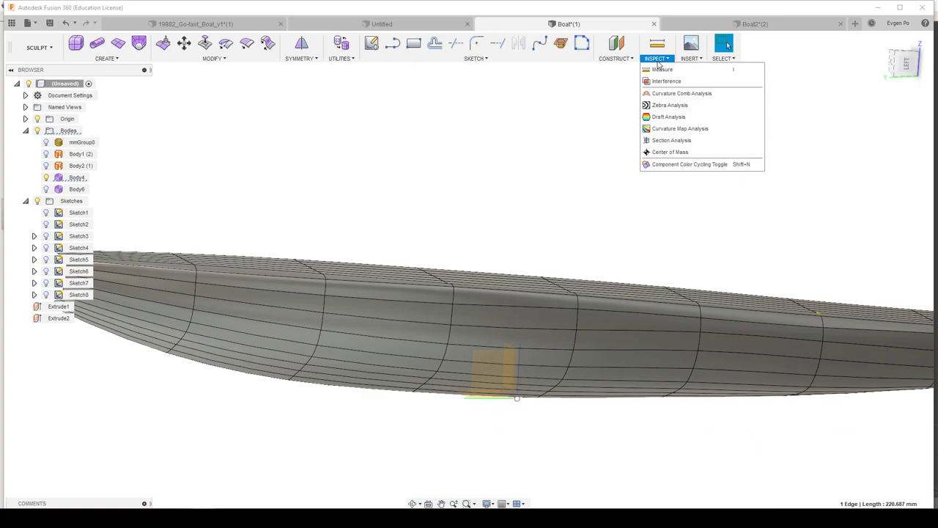
left_click(670, 106)
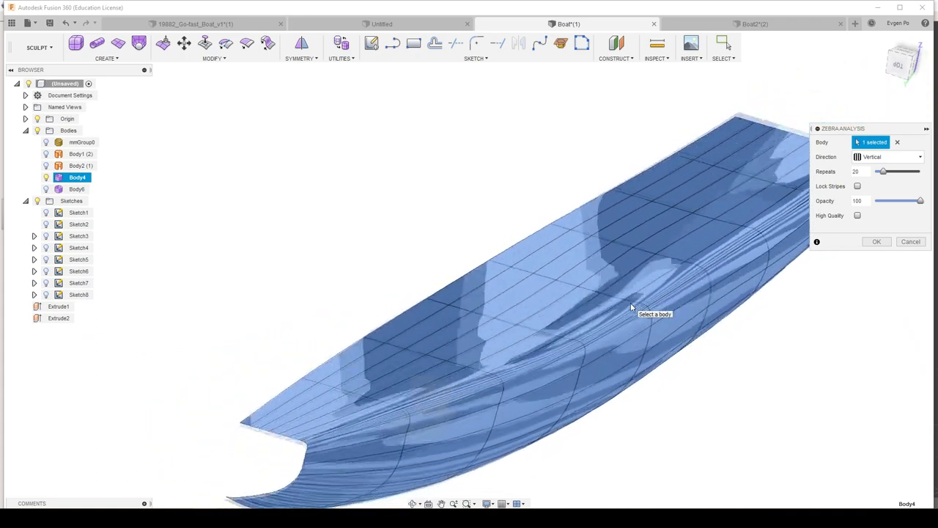
left_click(877, 241)
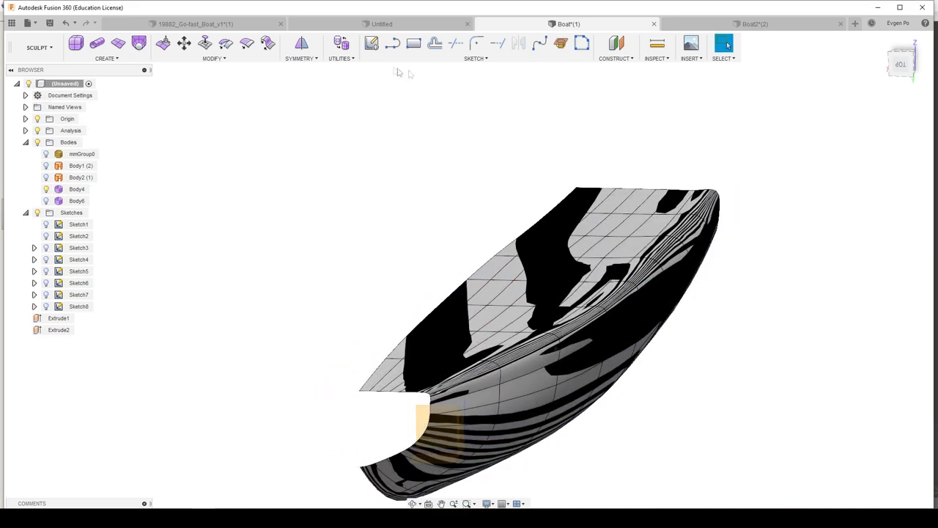
left_click(38, 131)
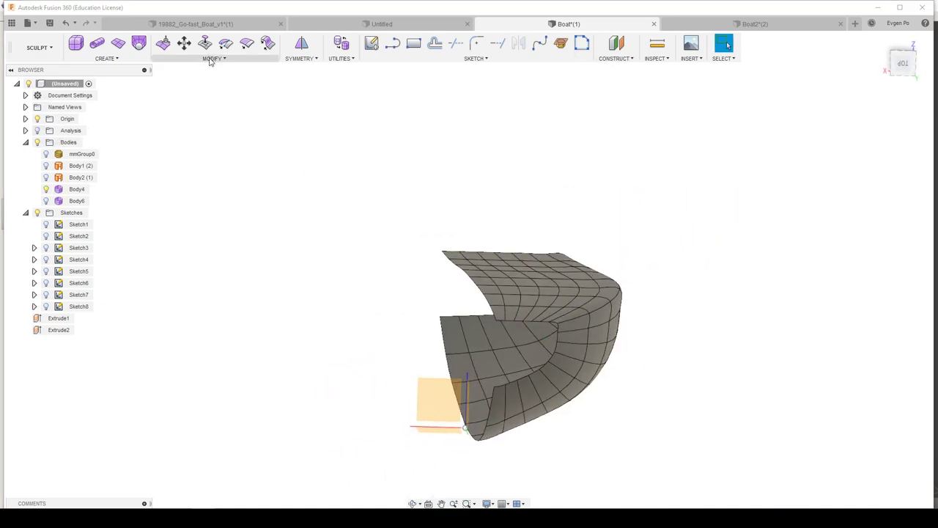
Step: Mirror-duplicate Body4 across the centre plane with Weld enabled
left_click(310, 60)
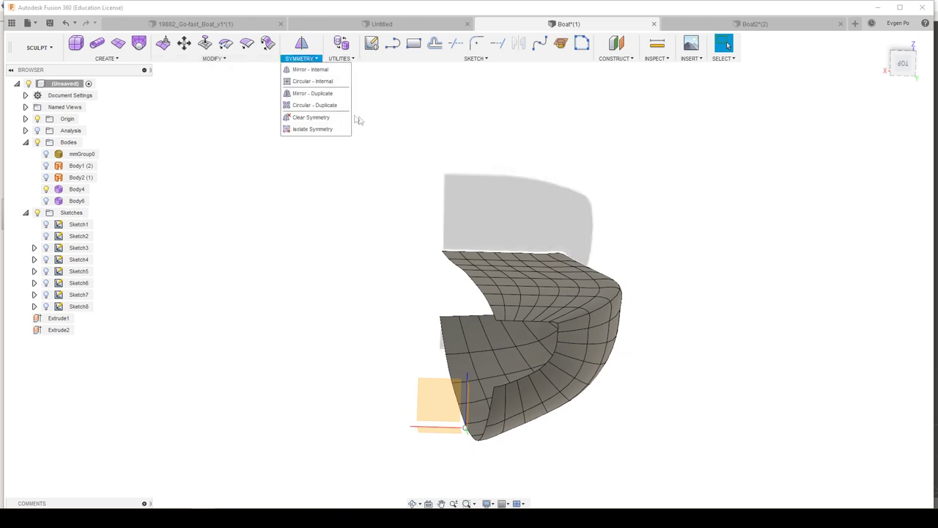
left_click(306, 94)
left_click(528, 337)
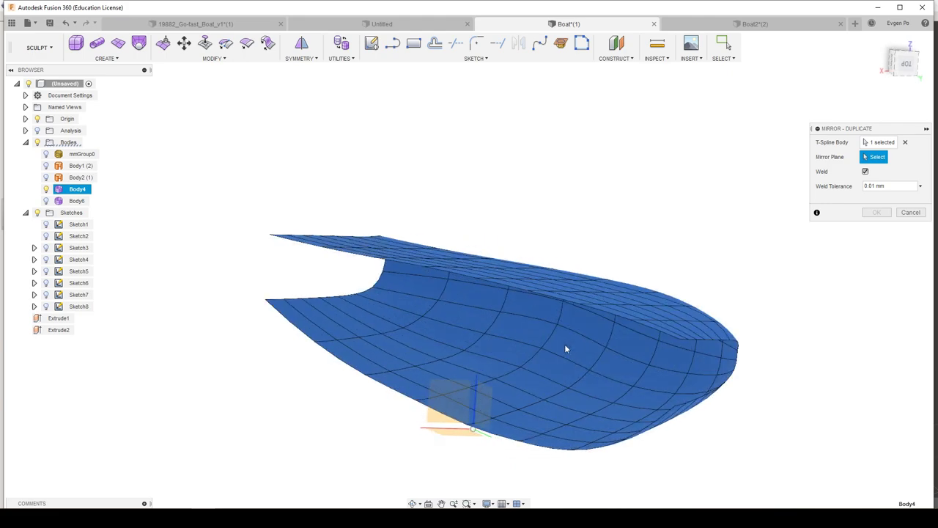
left_click(481, 402)
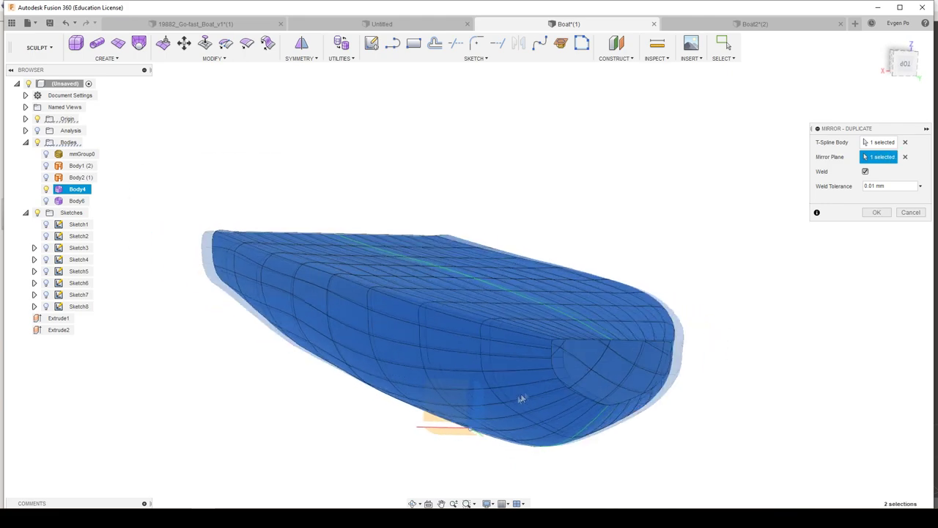
left_click(877, 213)
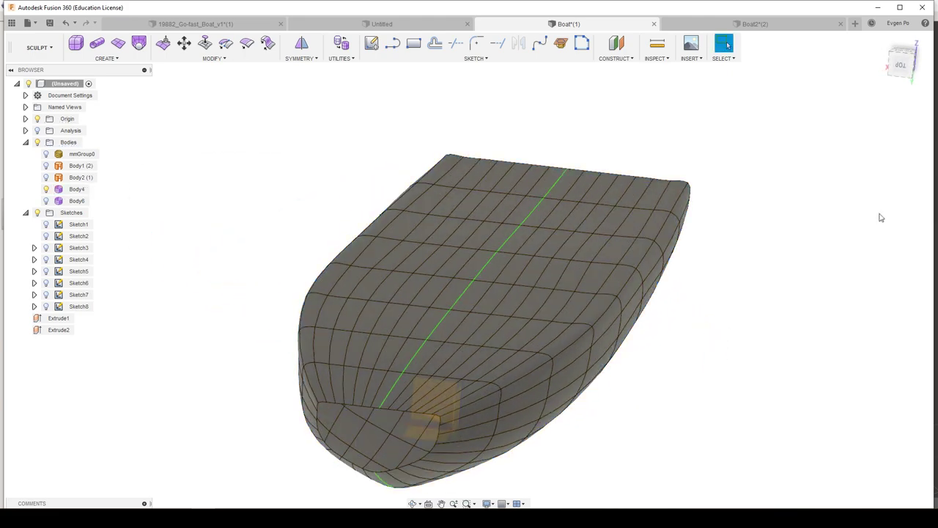
Step: Switch from the Sculpt workspace to the Patch workspace with the whole mirrored hull in view
mouse_move(125, 384)
middle_mouse_down("shift")
mouse_move(323, 377)
mouse_move(498, 328)
mouse_move(632, 341)
mouse_move(638, 297)
mouse_move(580, 329)
mouse_move(525, 339)
middle_mouse_up("shift")
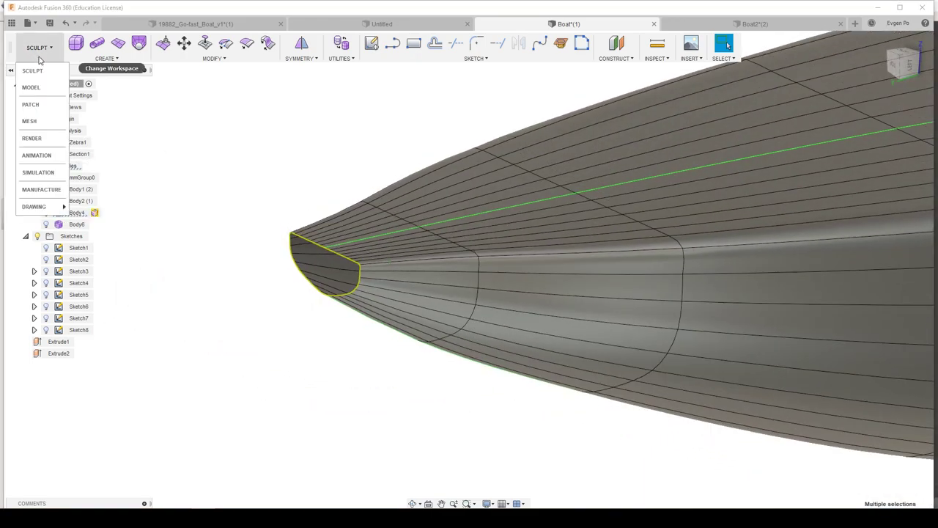
left_click(42, 74)
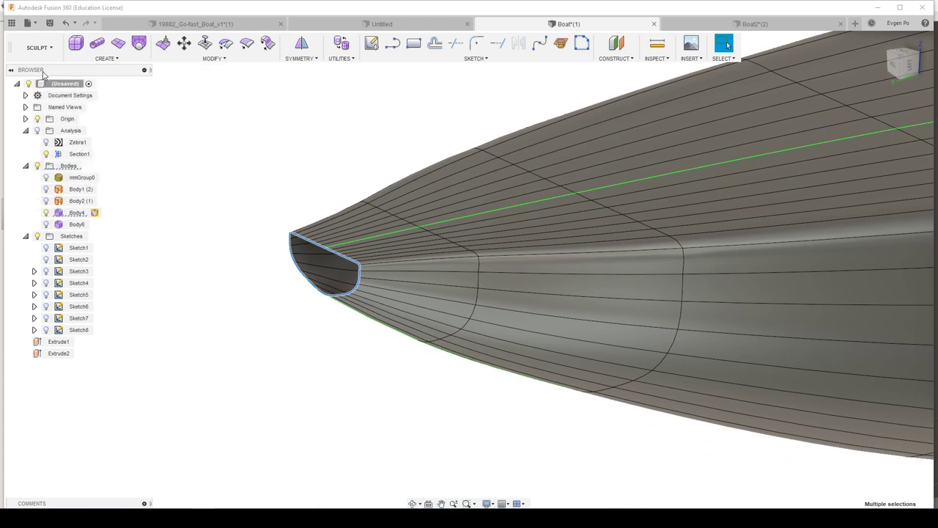
left_click(31, 23)
left_click(20, 47)
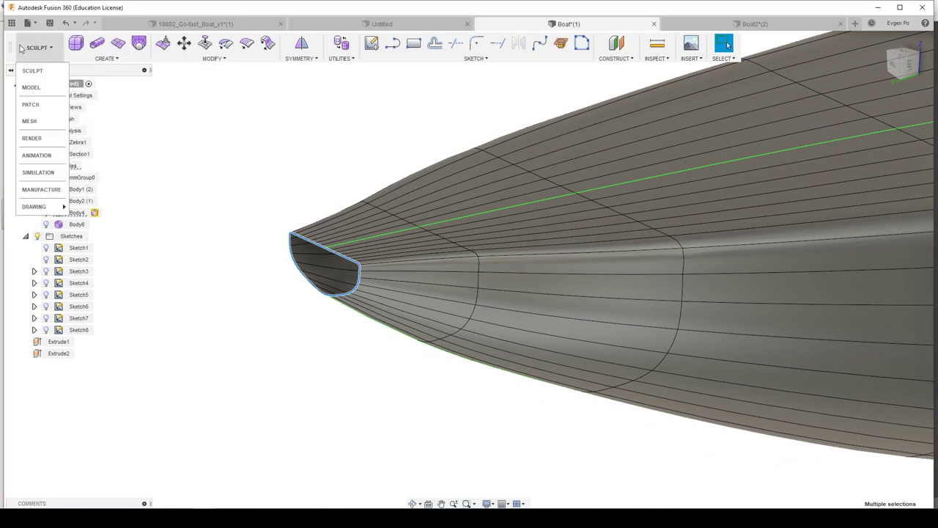
left_click(40, 105)
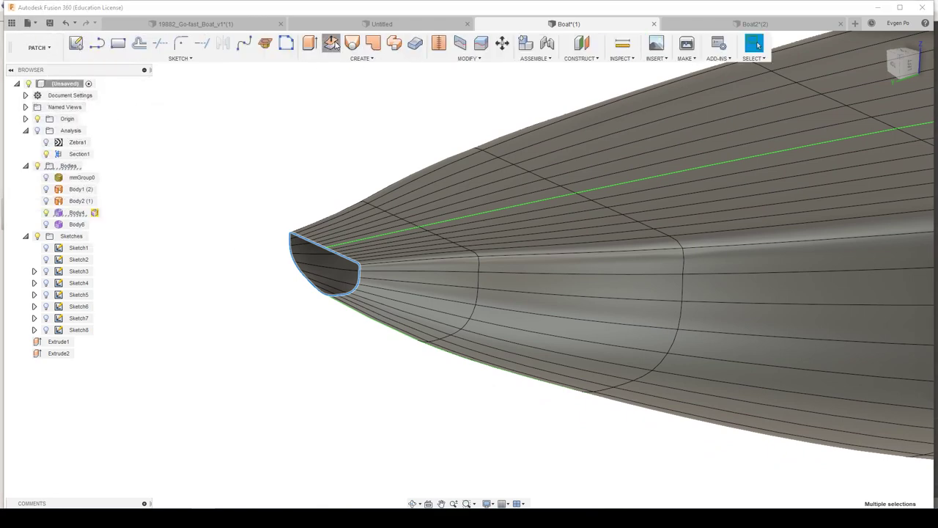
left_click(332, 44)
Step: Offset the hull surface by 0.00 mm as a new body, Body7
left_click(549, 214)
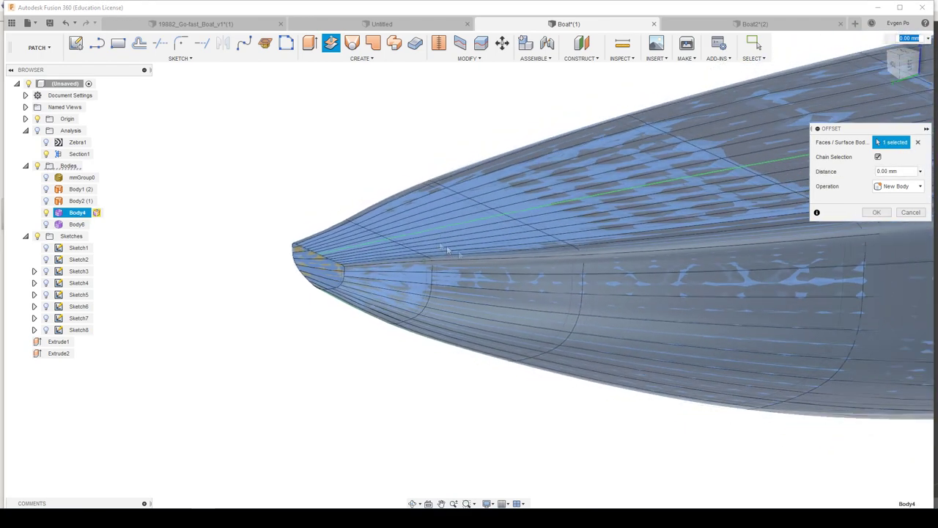
middle_click_drag(449, 251, 779, 273, "shift")
key("Return")
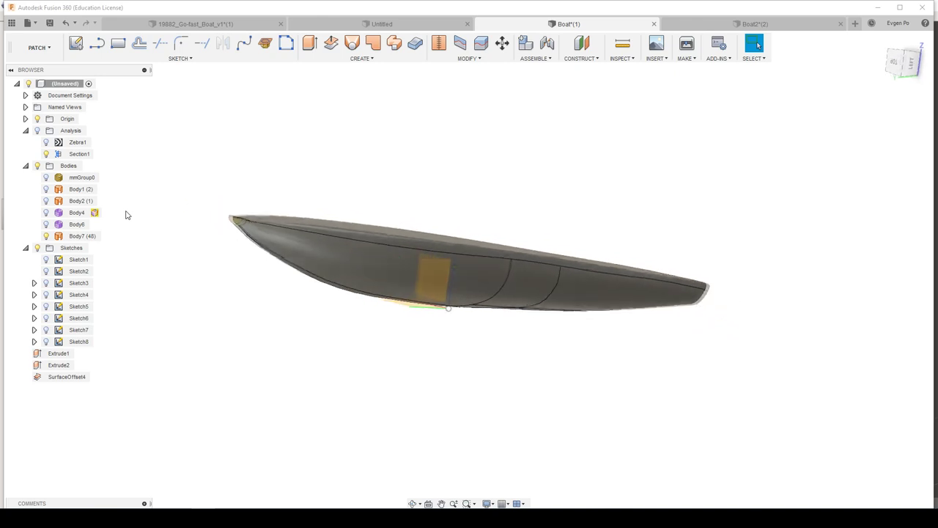
mouse_move(373, 43)
left_click(374, 45)
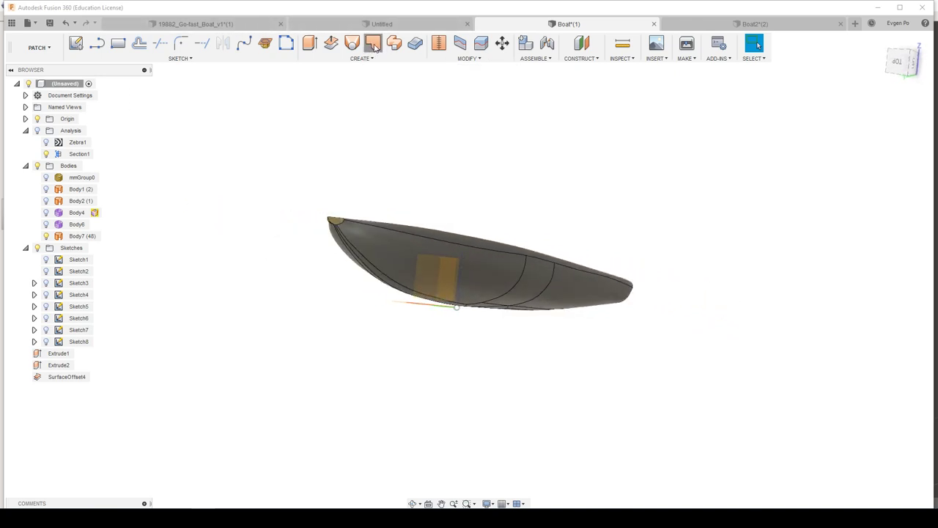
Step: Fill the open bow end of the hull with a patch surface
scroll(351, 218, "up", 5)
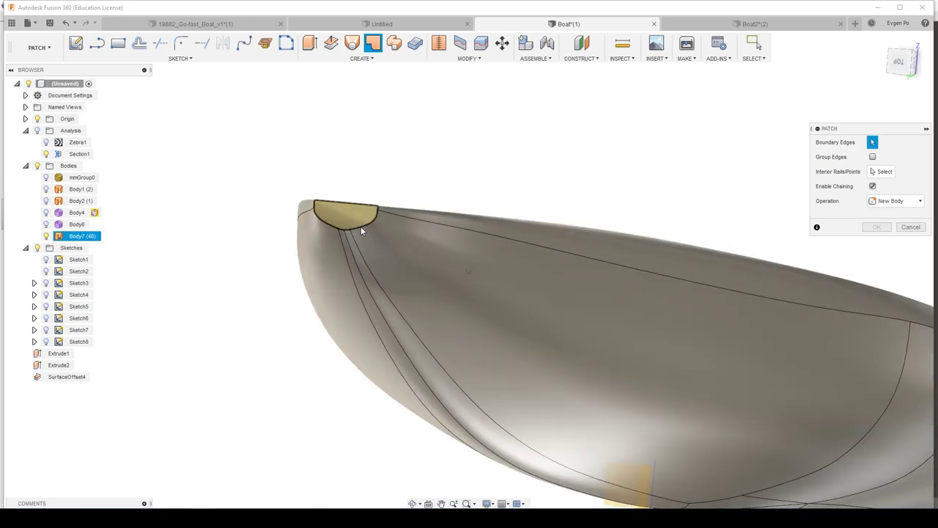
left_click(361, 226)
key("Return")
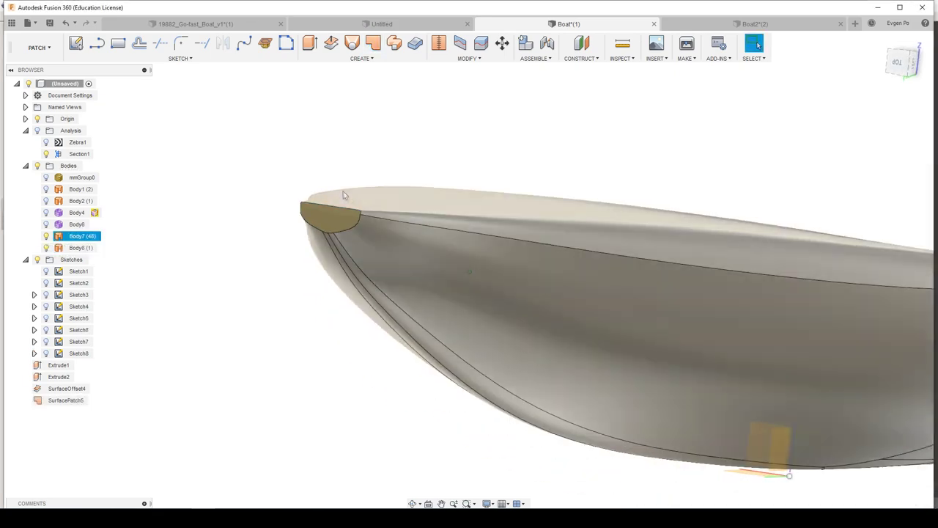
Step: Stitch the bow patch and the hull surface together into one body
left_click(439, 44)
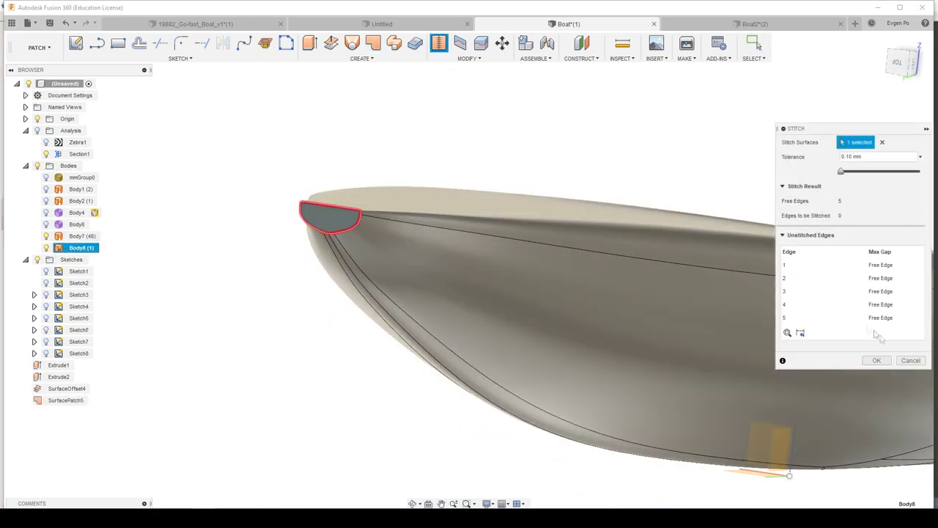
left_click(885, 361)
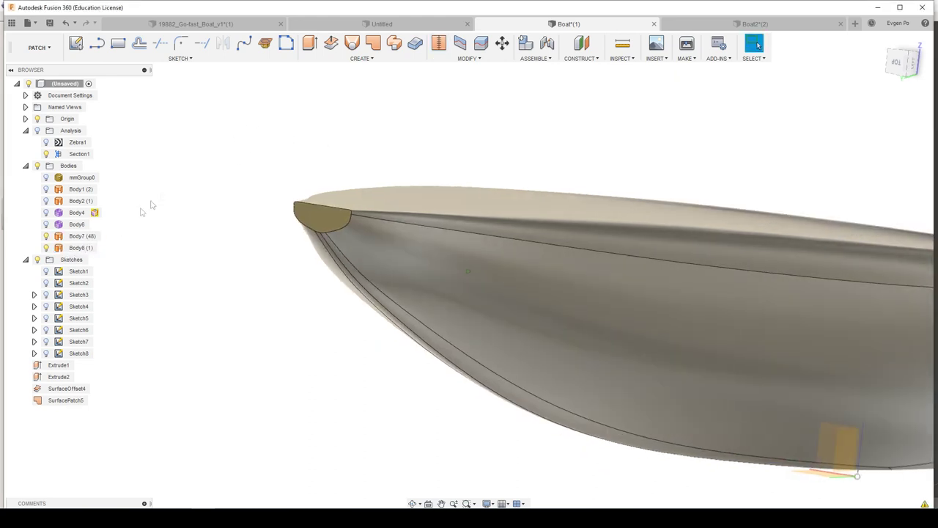
key("ctrl+z")
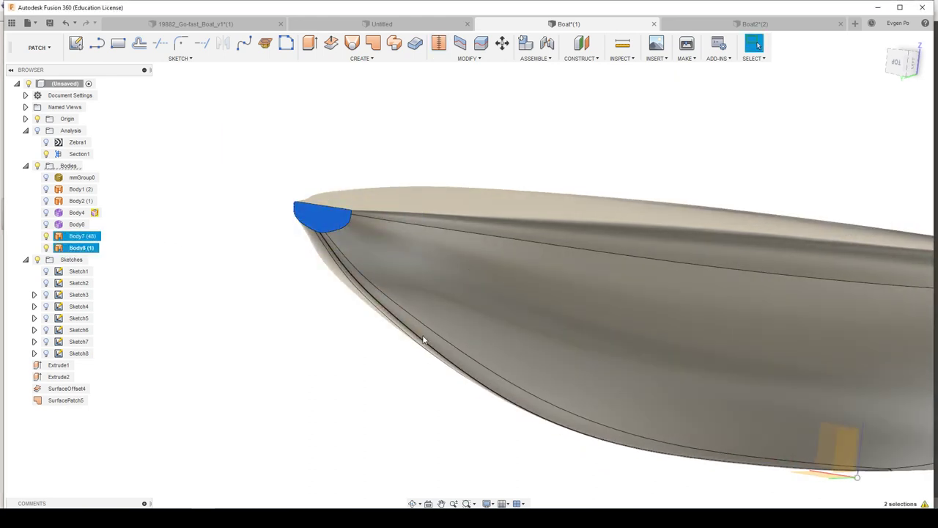
left_click(438, 43)
left_click(393, 261)
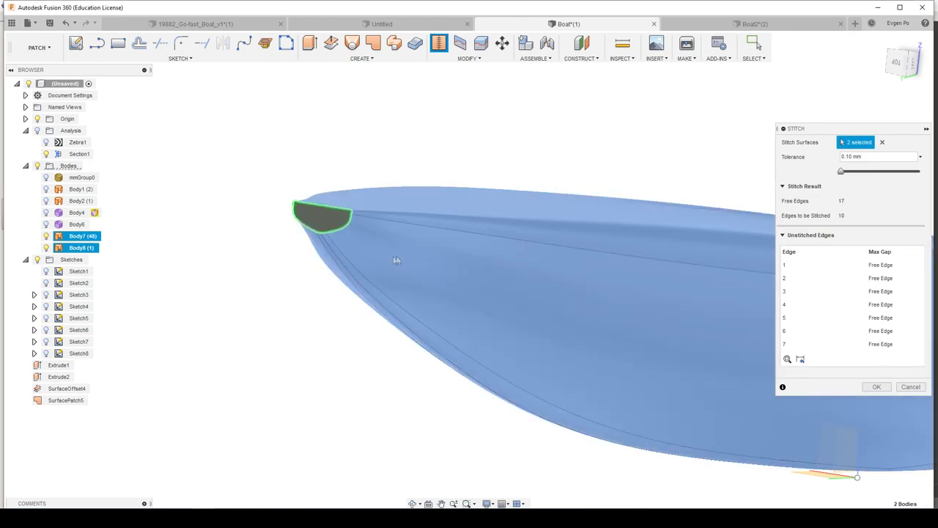
left_click(877, 386)
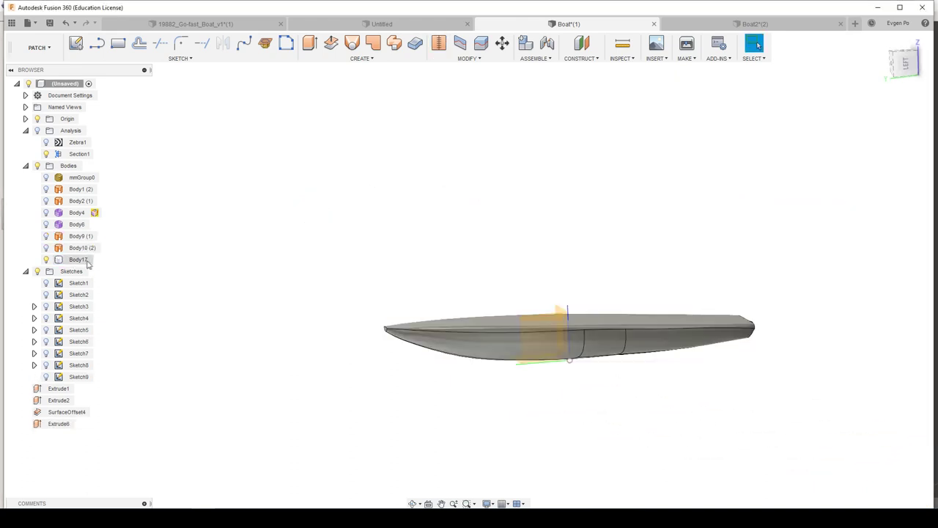
left_click(84, 260)
Step: Show the mmGroup0 mesh boat and move it 4300 mm along X beside the hull
mouse_move(357, 329)
middle_mouse_down("shift")
mouse_move(479, 373)
mouse_move(540, 352)
mouse_move(503, 354)
middle_mouse_up("shift")
left_click(46, 177)
middle_click_drag(277, 240, 293, 243, "shift")
left_click(81, 177)
right_click(82, 178)
left_click(102, 186)
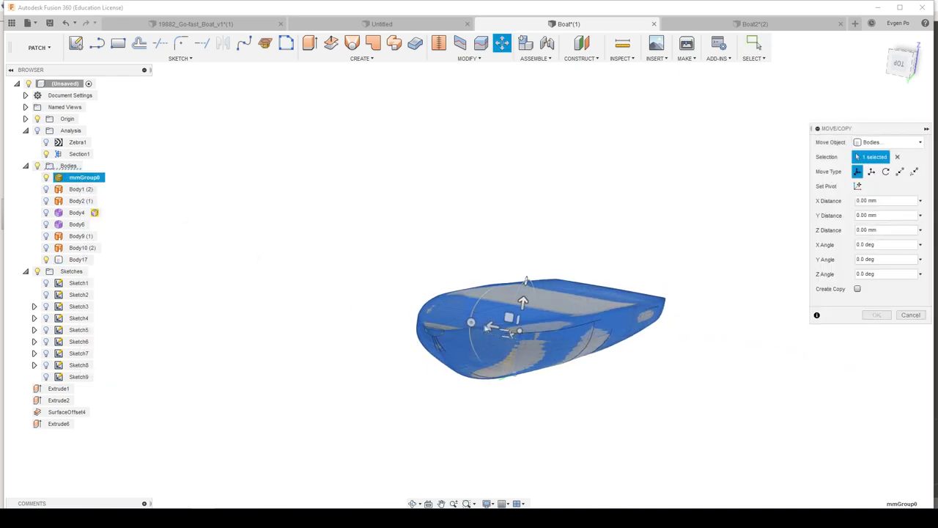
left_click_drag(487, 327, 334, 292)
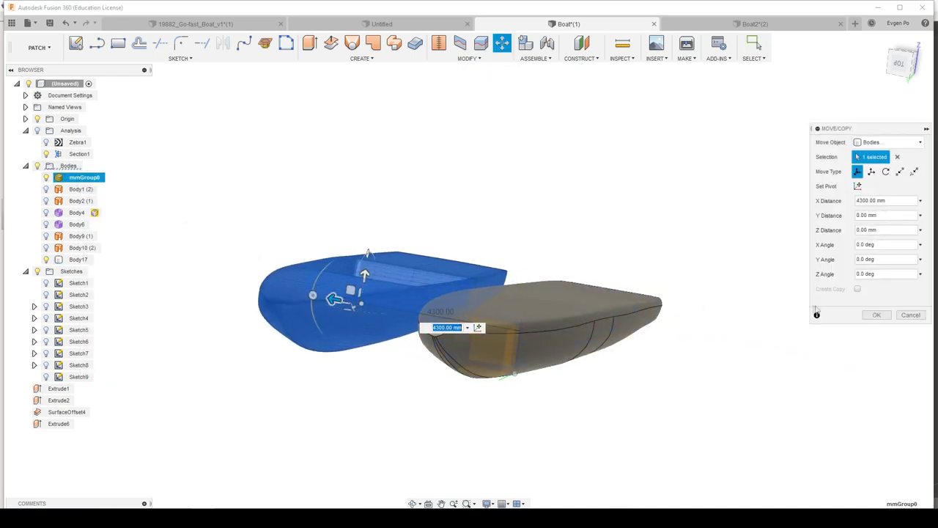
left_click(873, 317)
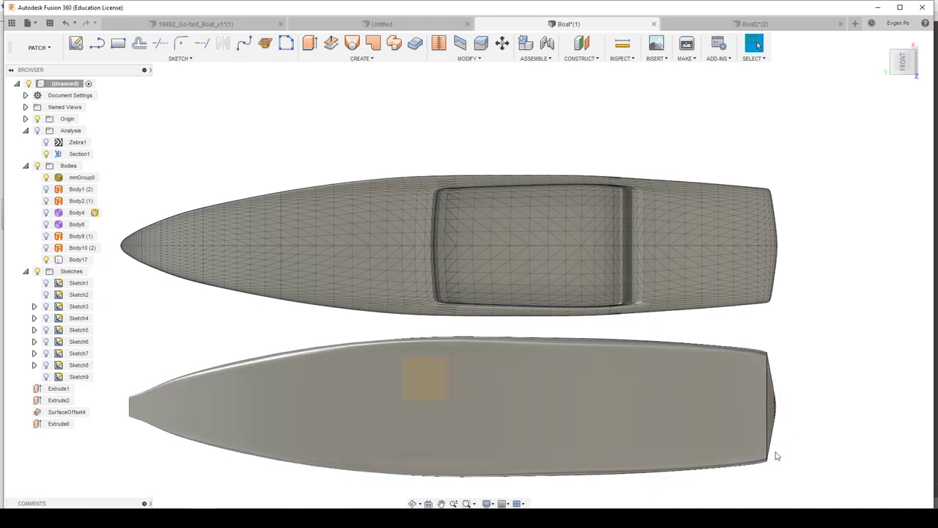
Step: Switch to the Sculpt workspace with both boats in a perspective view
scroll(271, 429, "up", 3)
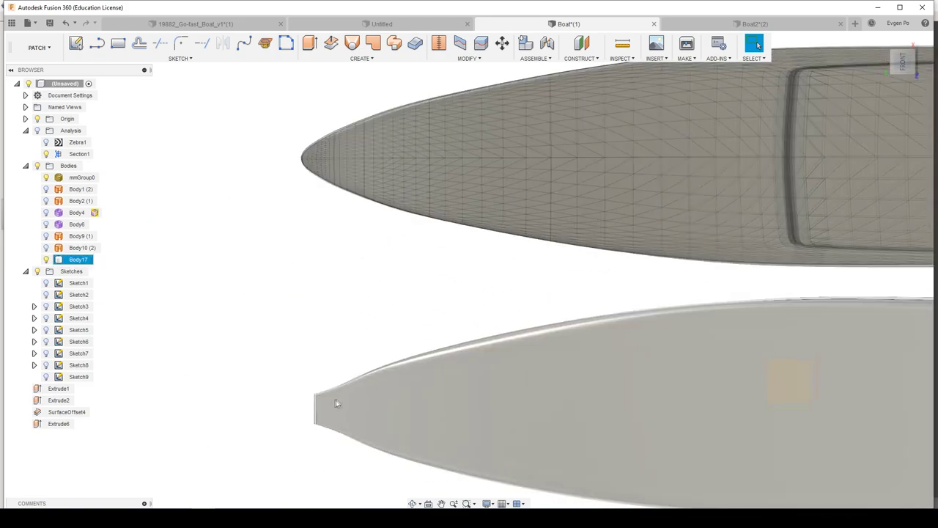
middle_click_drag(330, 404, 360, 402, "shift")
left_click(39, 47)
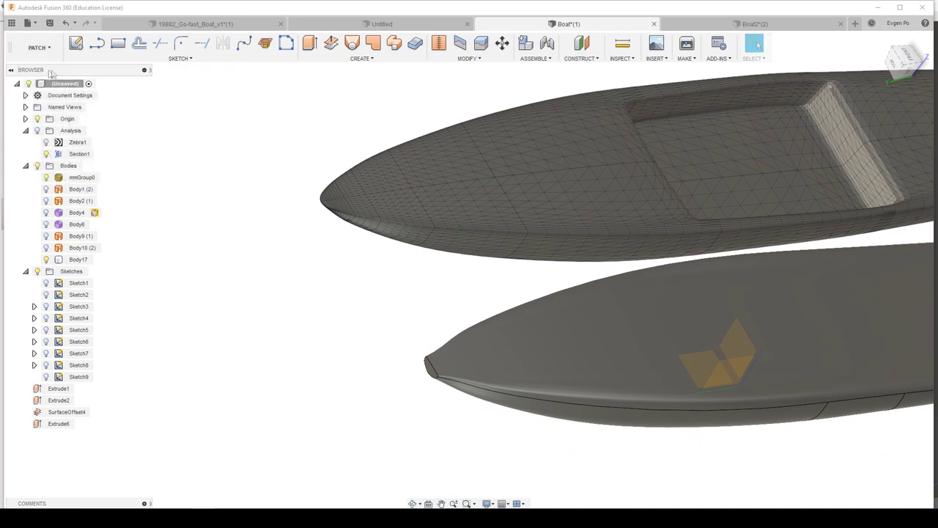
left_click(56, 73)
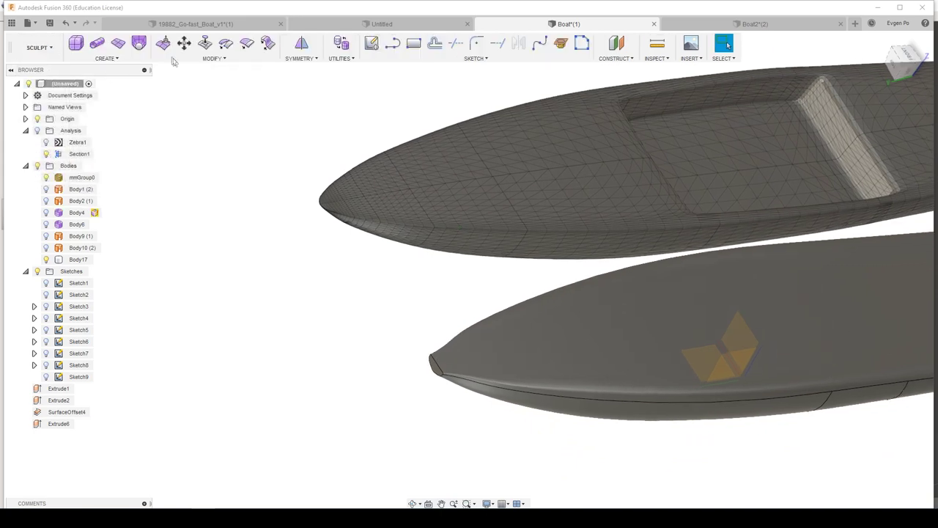
Step: Extrude the flat bow tip face outward 300 mm as a new form body
left_click(115, 59)
left_click(80, 163)
scroll(458, 364, "up", 2)
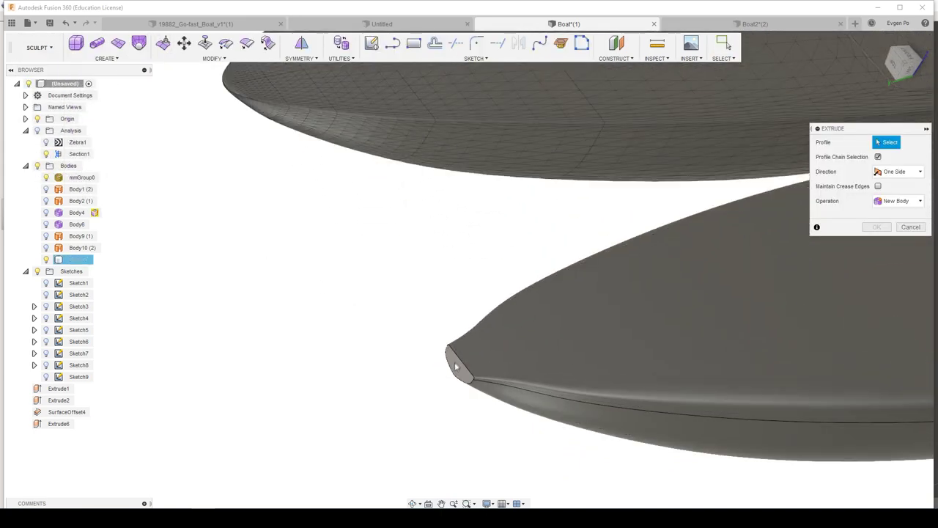
left_click(458, 369)
scroll(430, 357, "down", 2)
scroll(420, 357, "down", 2)
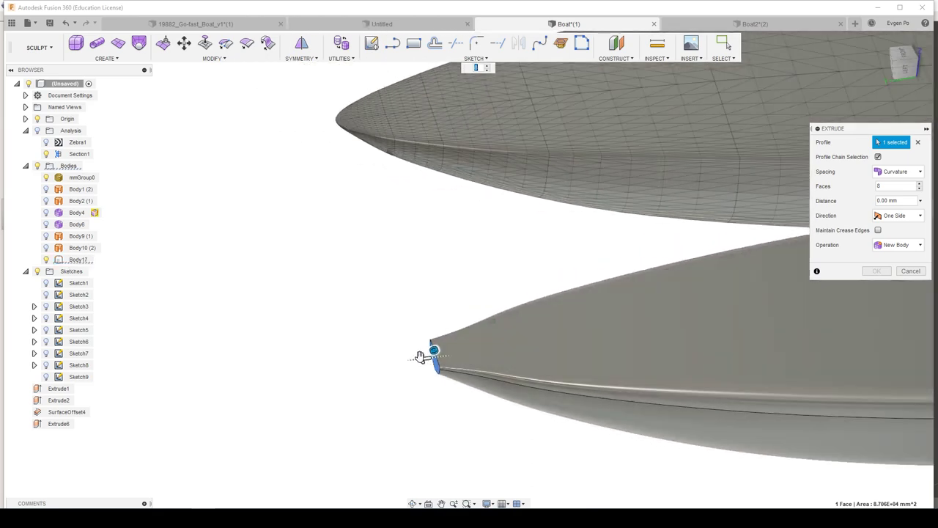
scroll(414, 378, "up", 2)
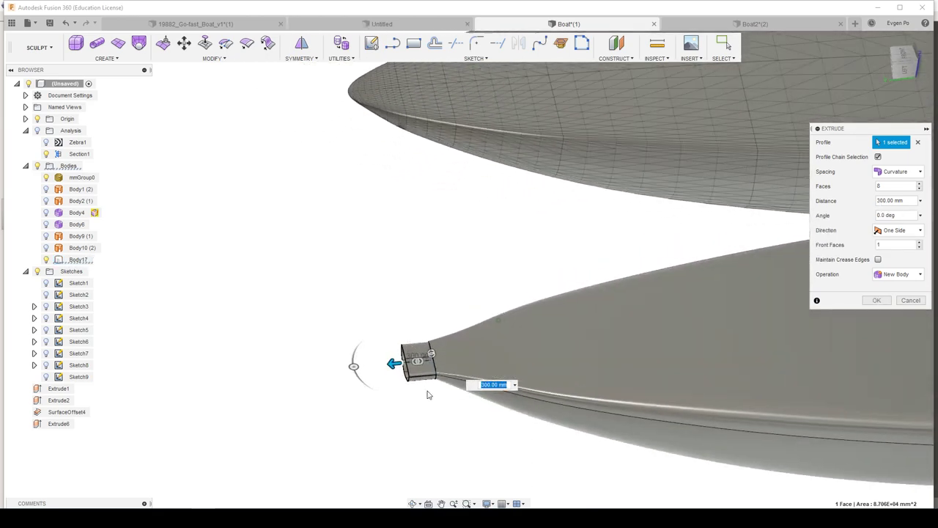
middle_click_drag(428, 343, 399, 372, "shift")
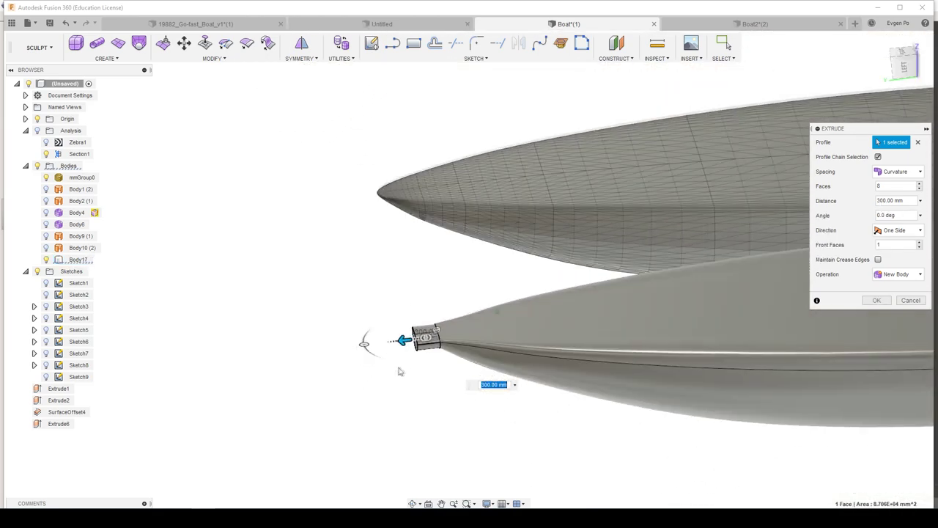
mouse_move(411, 200)
middle_mouse_down("shift")
mouse_move(364, 215)
mouse_move(557, 214)
middle_mouse_up("shift")
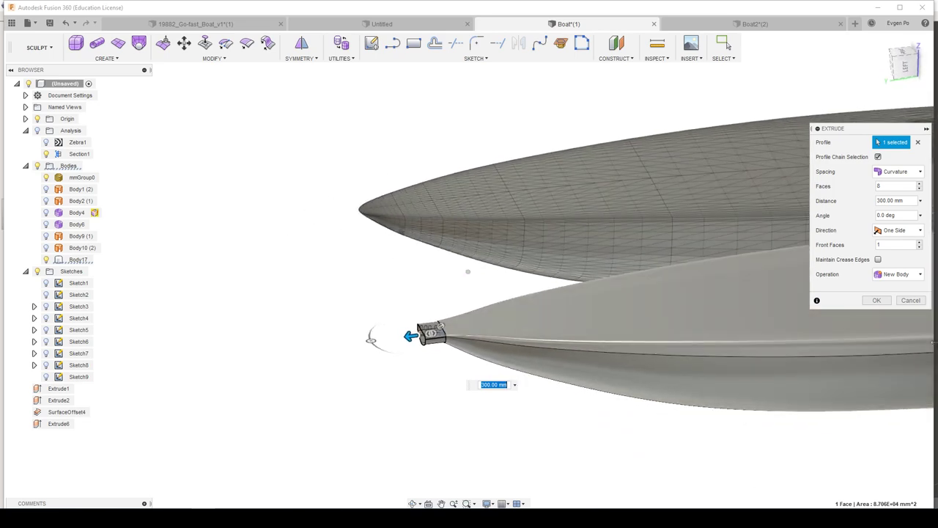
key("Return")
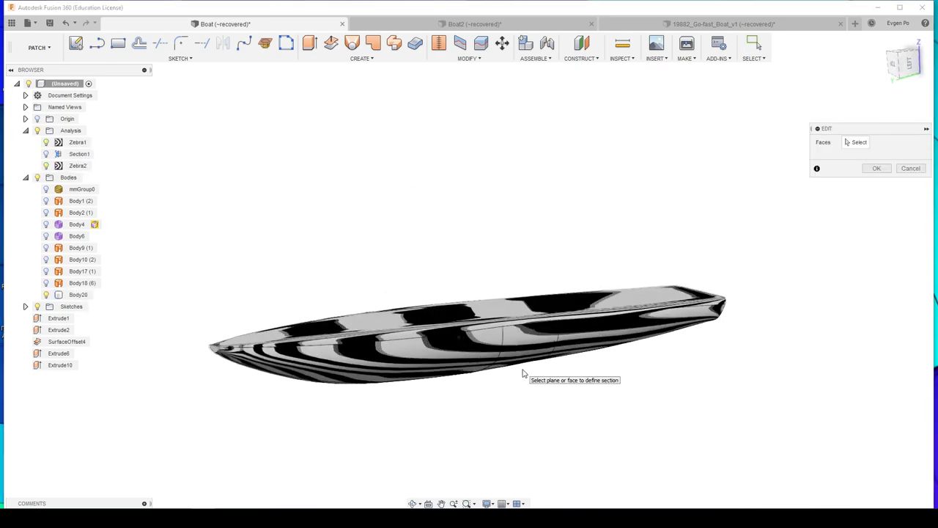
Step: Inspect the hull's zebra stripes, close the analysis and make mmGroup0 visible again
scroll(523, 374, "up", 5)
mouse_move(427, 357)
middle_mouse_down("shift")
mouse_move(465, 304)
mouse_move(482, 310)
mouse_move(476, 335)
mouse_move(400, 335)
mouse_move(908, 210)
middle_mouse_up("shift")
scroll(400, 335, "down", 3)
left_click(911, 168)
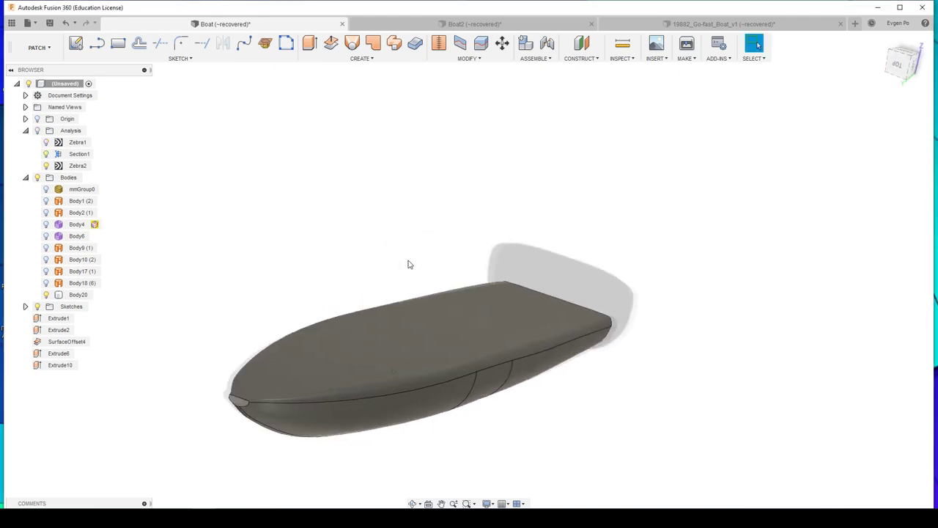
left_click(45, 190)
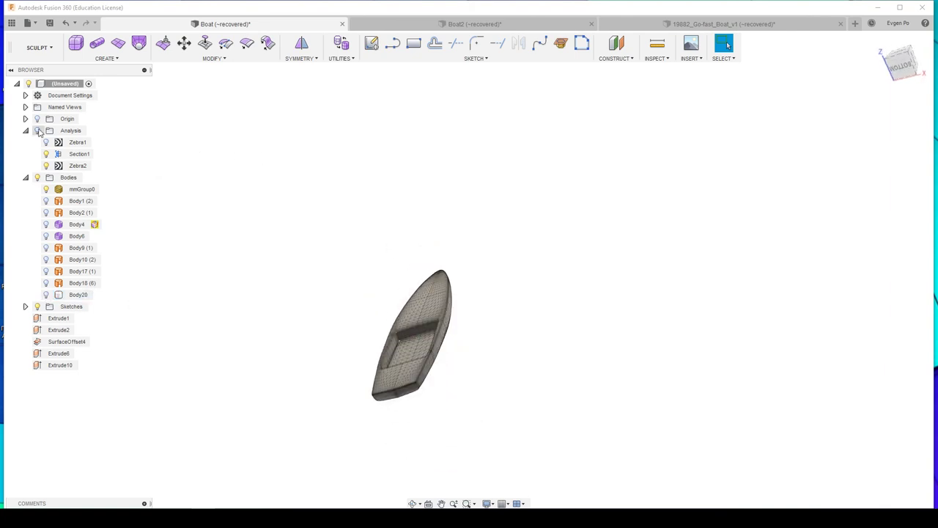
Step: Switch to the Solid workspace and create an offset plane 5000 mm above the base
left_click(55, 48)
left_click(44, 85)
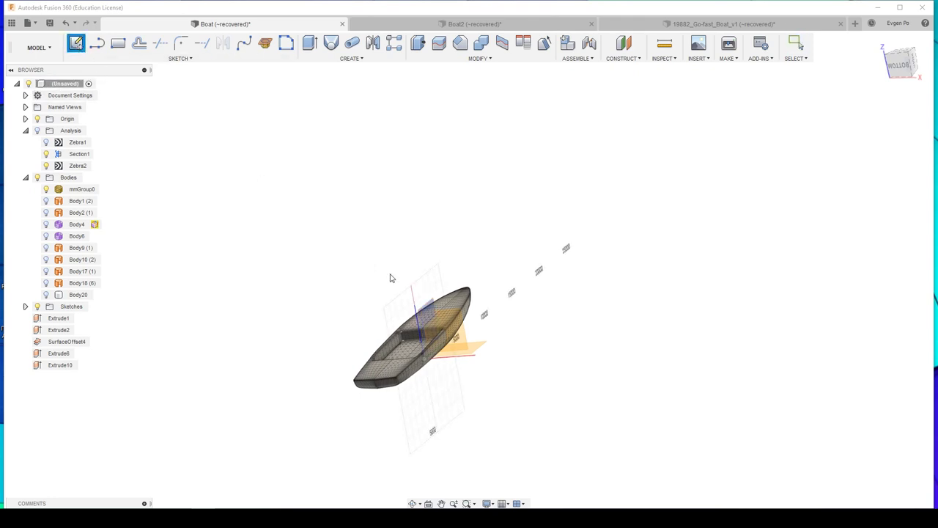
left_click(637, 60)
left_click(635, 70)
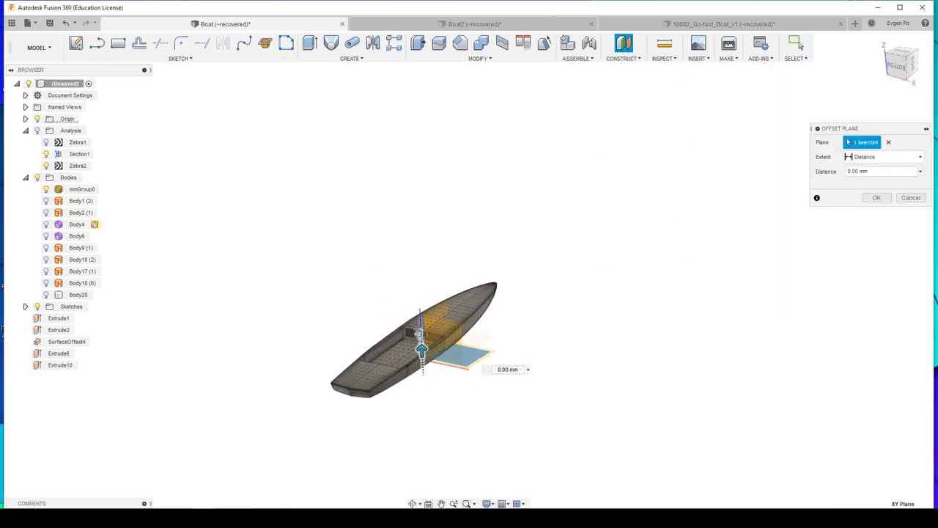
middle_click_drag(405, 292, 593, 286, "shift")
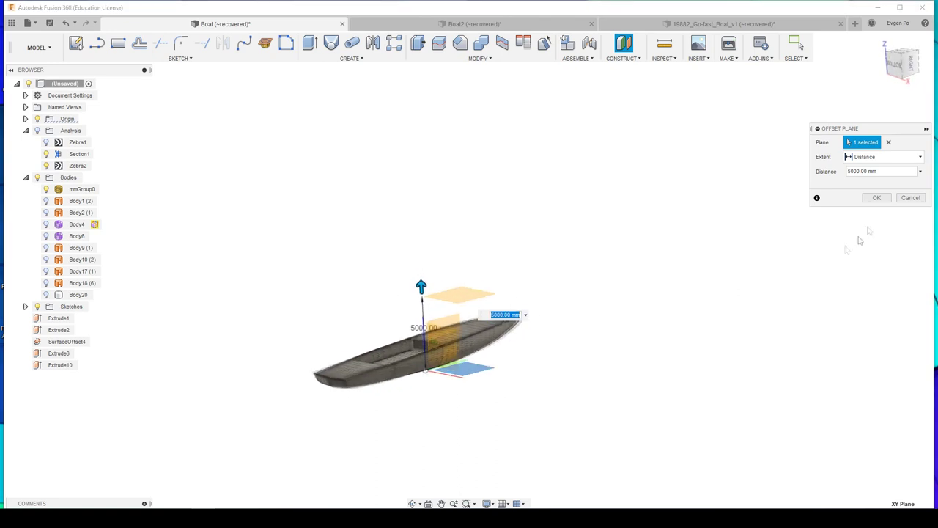
left_click(877, 197)
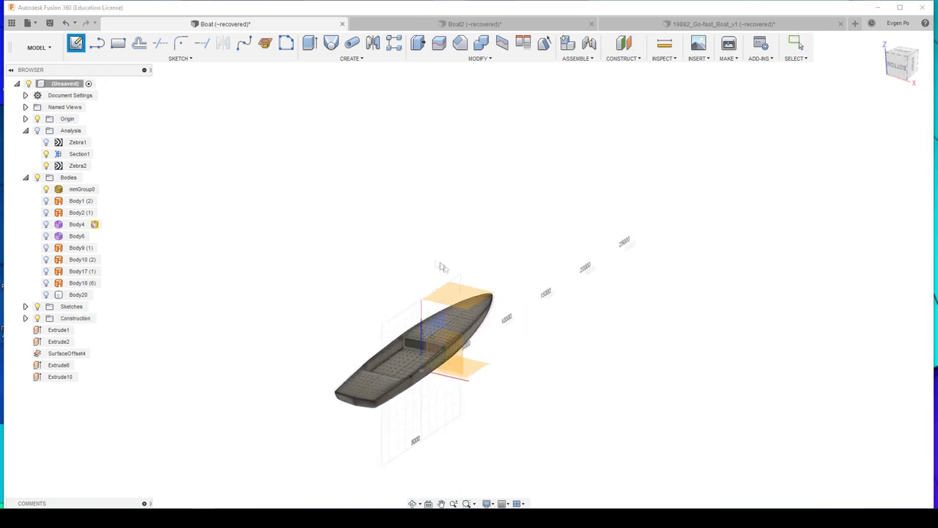
Step: Start a sketch on the offset plane and draw the line along the cockpit's aft edge
left_click(465, 297)
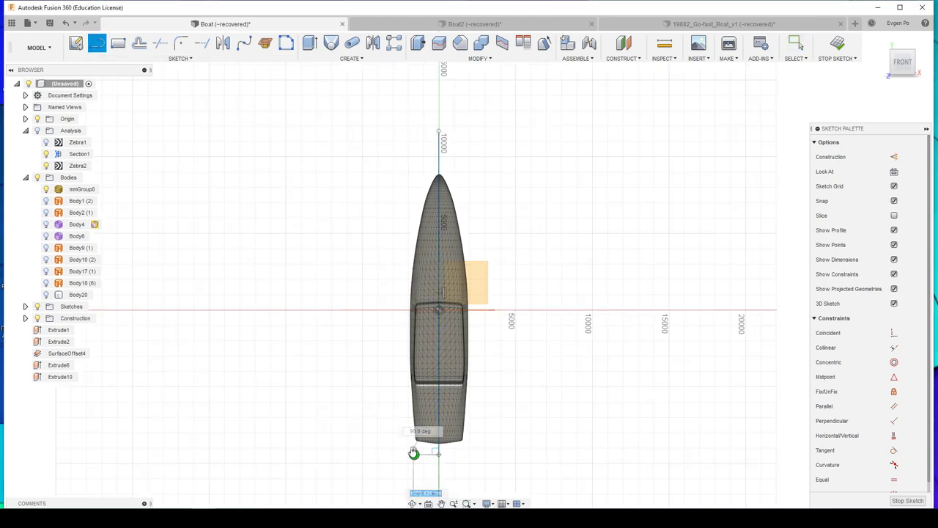
scroll(436, 310, "up", 5)
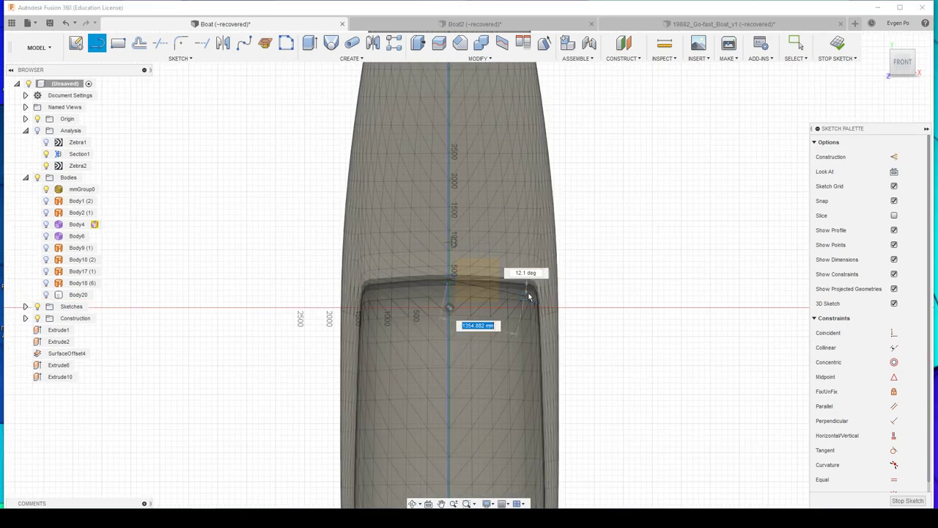
scroll(532, 287, "up", 2)
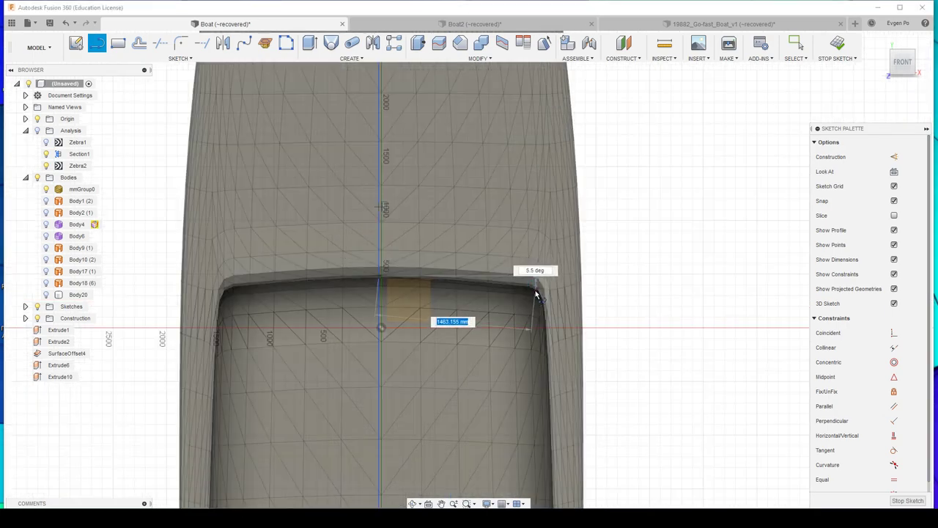
scroll(419, 250, "down", 3)
scroll(454, 271, "down", 1)
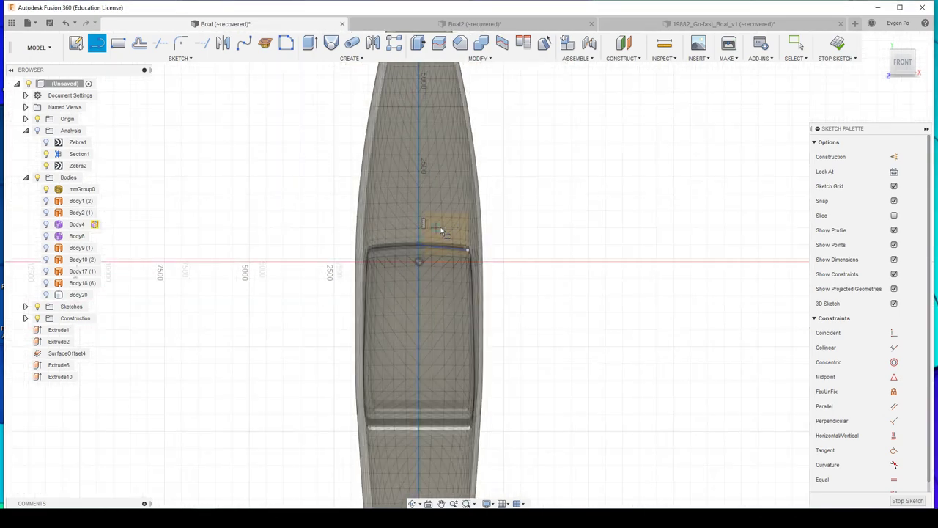
scroll(434, 363, "up", 2)
scroll(410, 370, "up", 2)
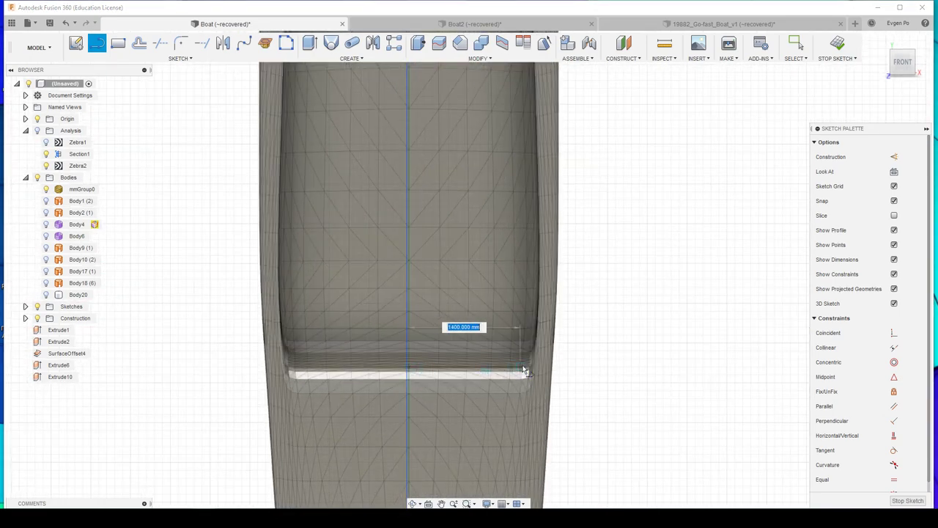
left_click(522, 393)
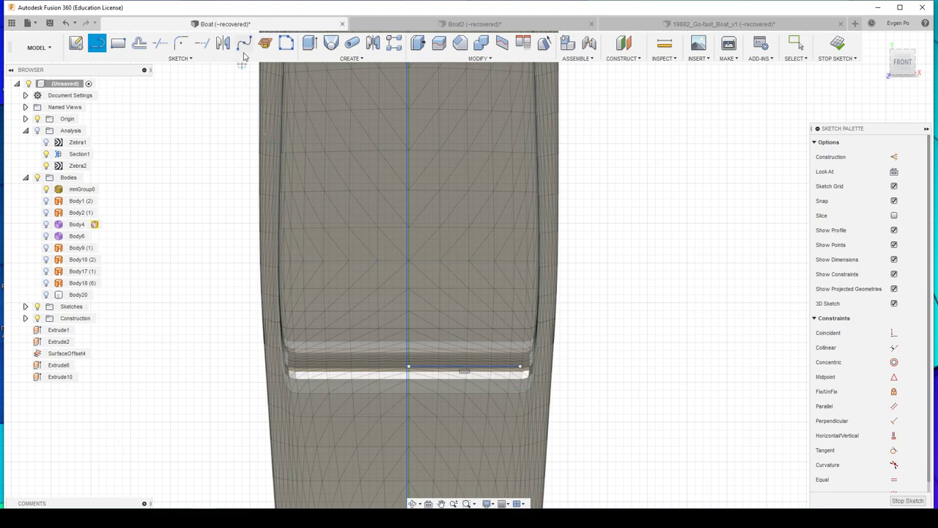
scroll(440, 441, "down", 3)
scroll(496, 184, "up", 2)
scroll(464, 287, "up", 2)
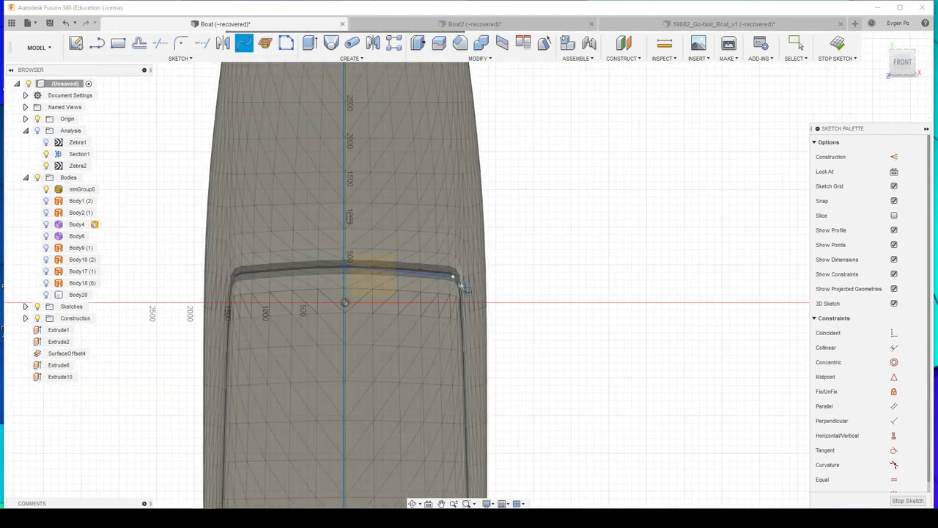
scroll(456, 281, "up", 2)
scroll(460, 286, "up", 1)
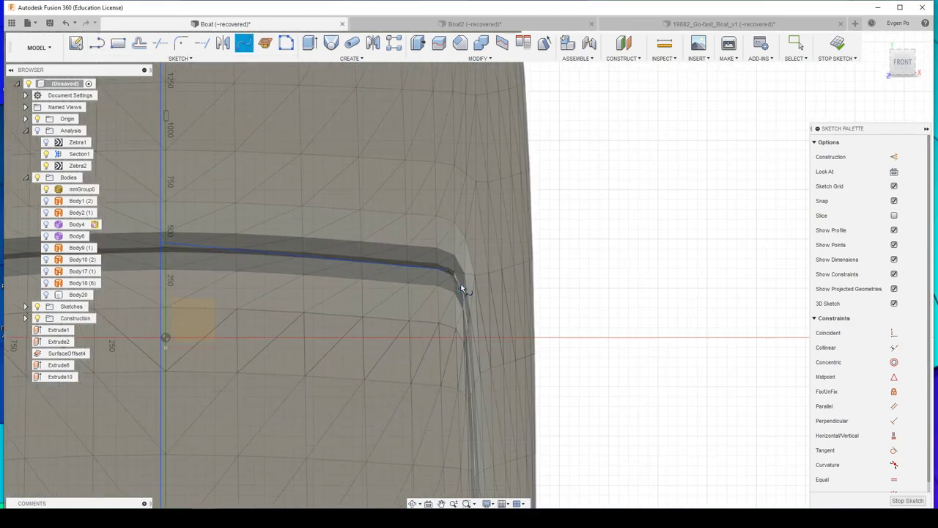
Step: Look straight onto the sketch plane and end the short line beyond the hull edge
left_click(901, 62)
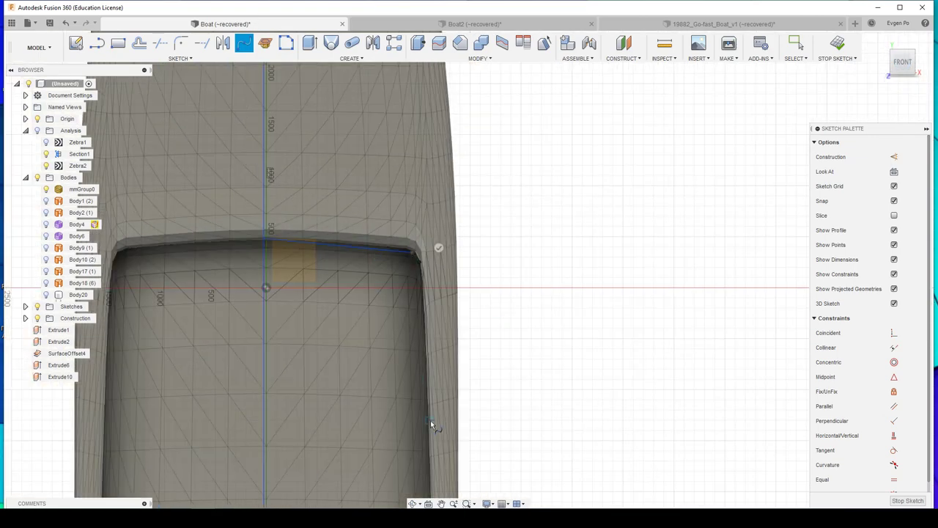
scroll(388, 366, "down", 2)
scroll(384, 357, "down", 2)
scroll(413, 465, "up", 3)
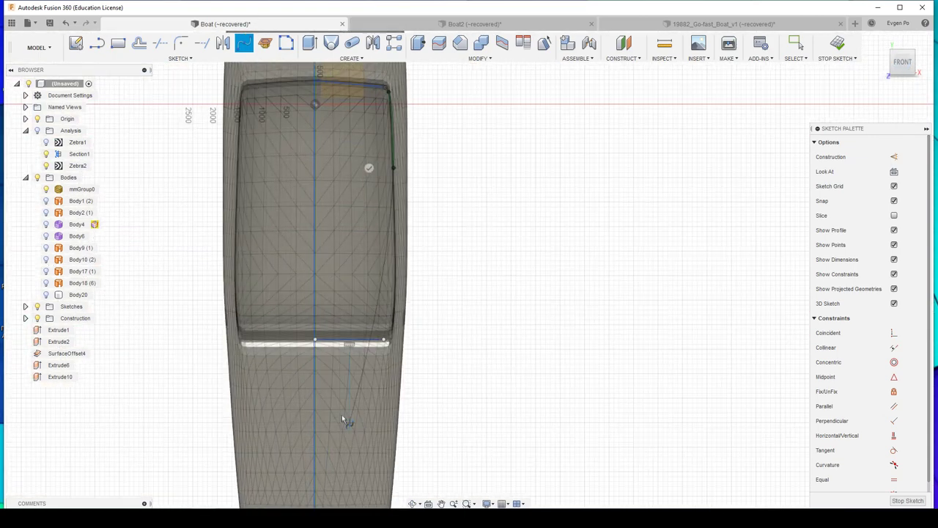
scroll(341, 415, "up", 2)
scroll(454, 163, "up", 2)
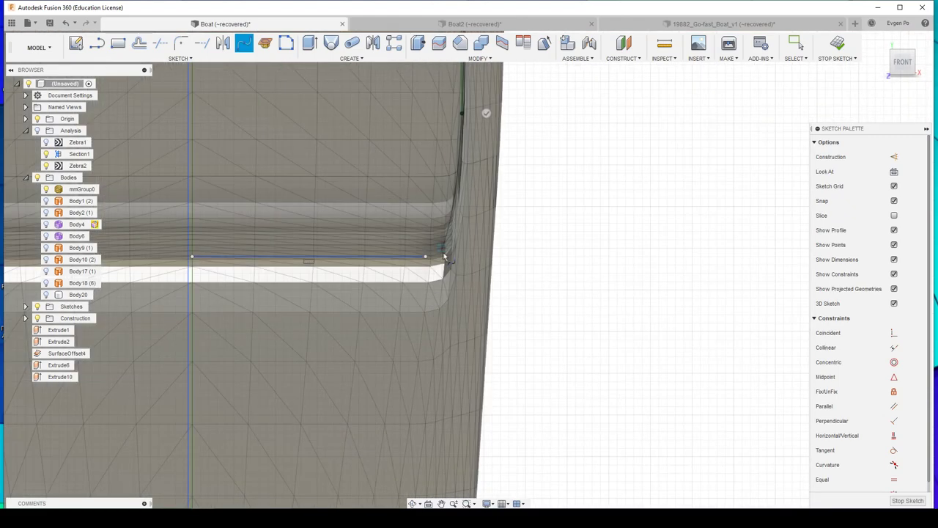
scroll(450, 259, "up", 1)
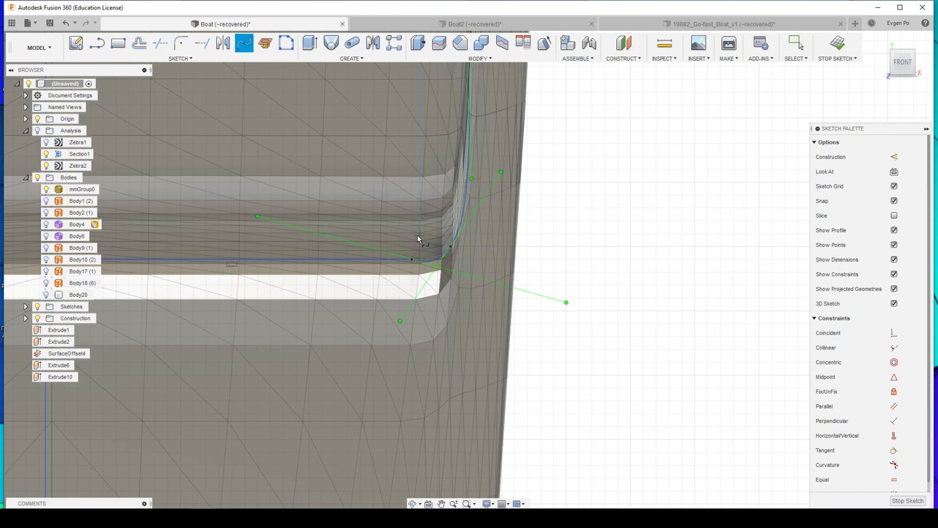
key("Escape")
left_click_drag(248, 251, 258, 261)
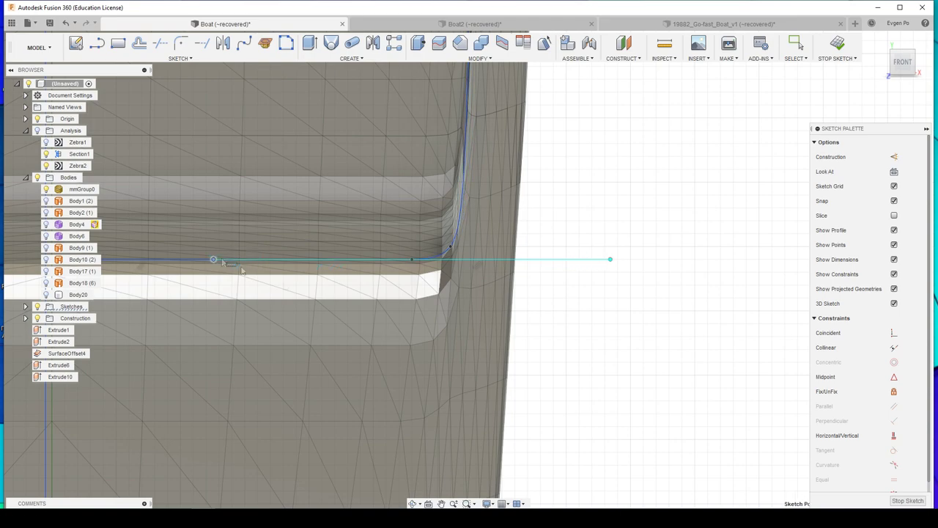
scroll(624, 434, "down", 5)
scroll(601, 450, "up", 8)
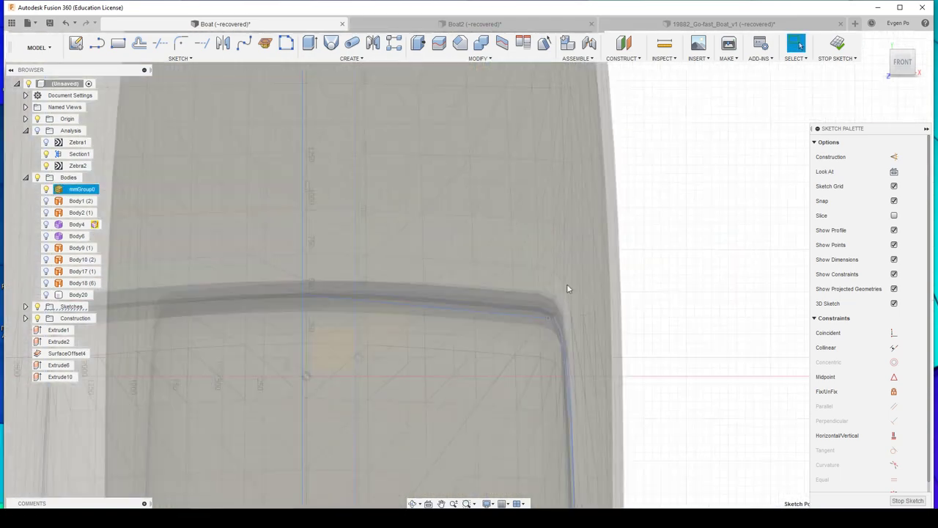
scroll(571, 321, "up", 3)
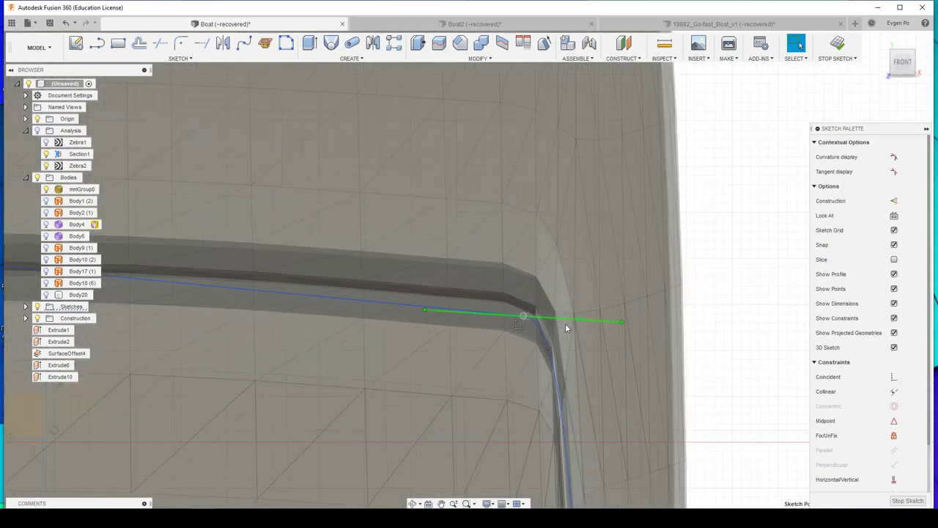
scroll(565, 323, "up", 2)
double_click(659, 323)
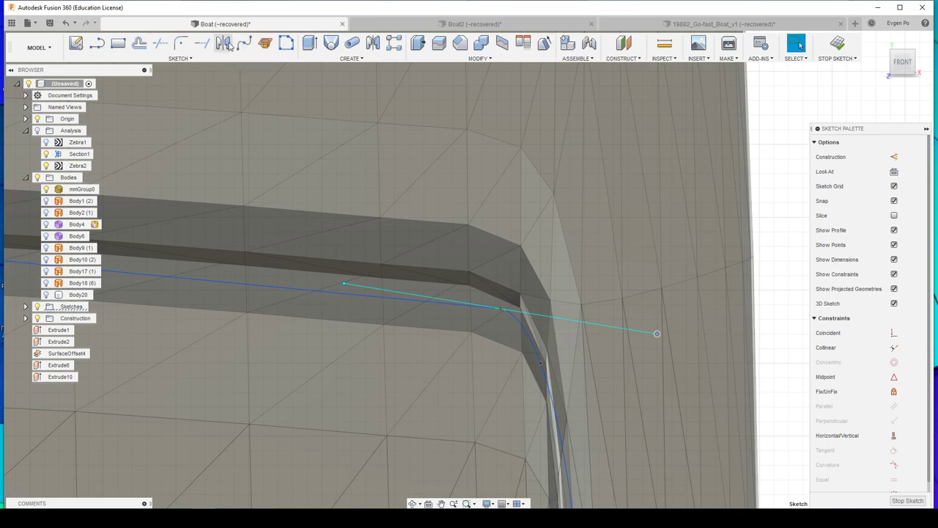
Step: Begin a sketch mirror with the outline curve as object and the hull centreline as mirror line
left_click(223, 44)
scroll(634, 191, "down", 3)
left_click(450, 233)
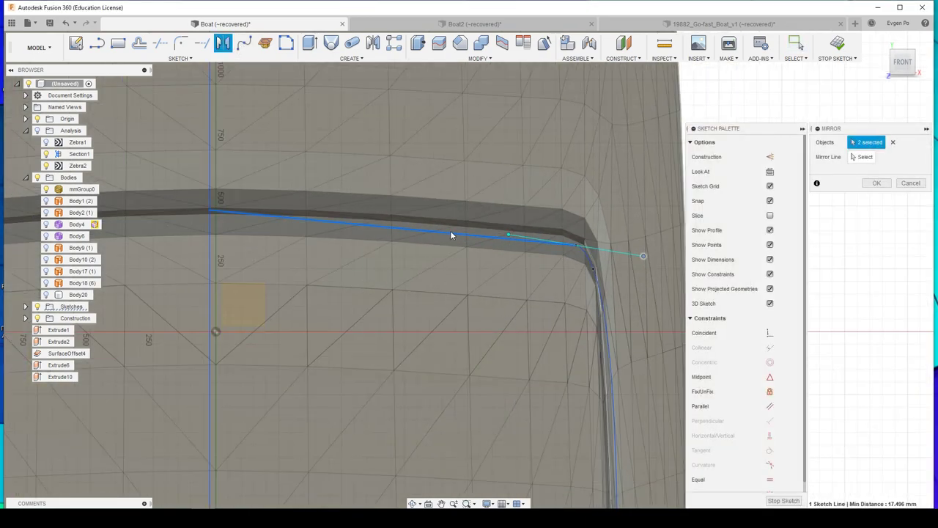
left_click(211, 269)
scroll(330, 264, "down", 5)
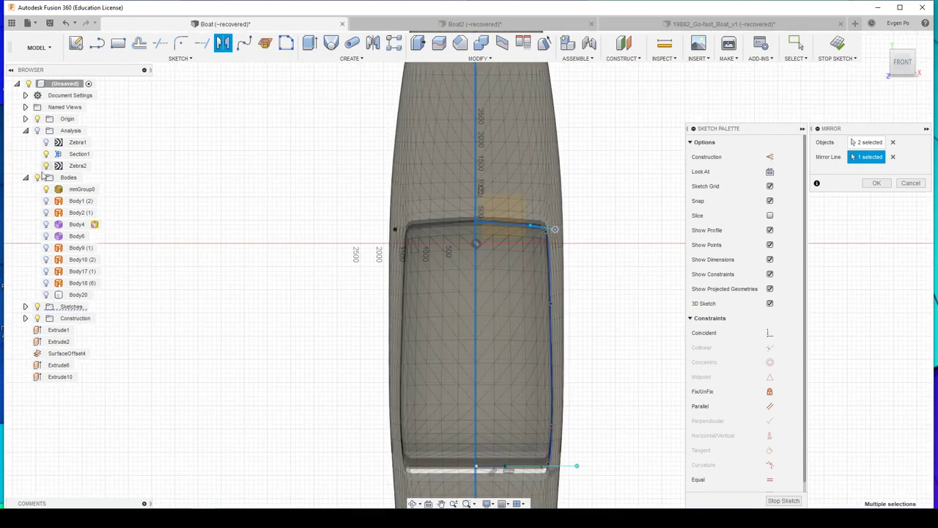
left_click(46, 189)
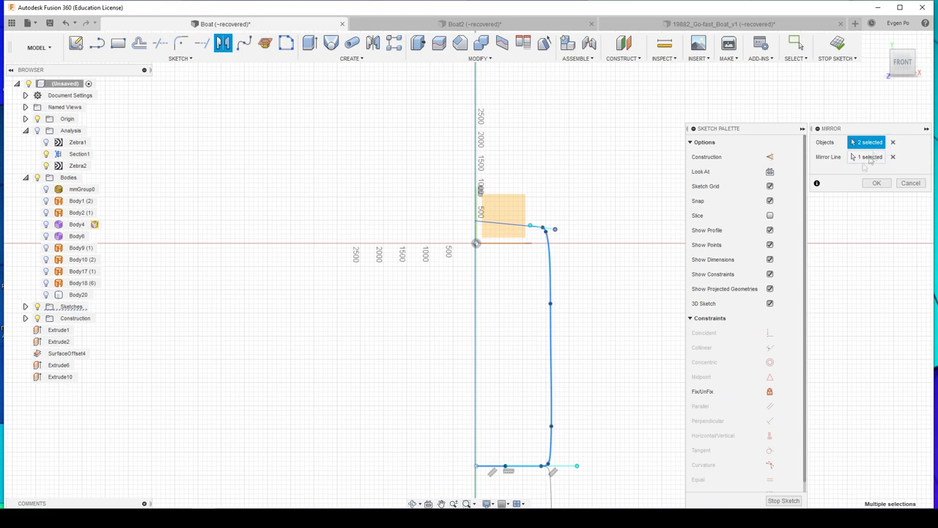
left_click(38, 131)
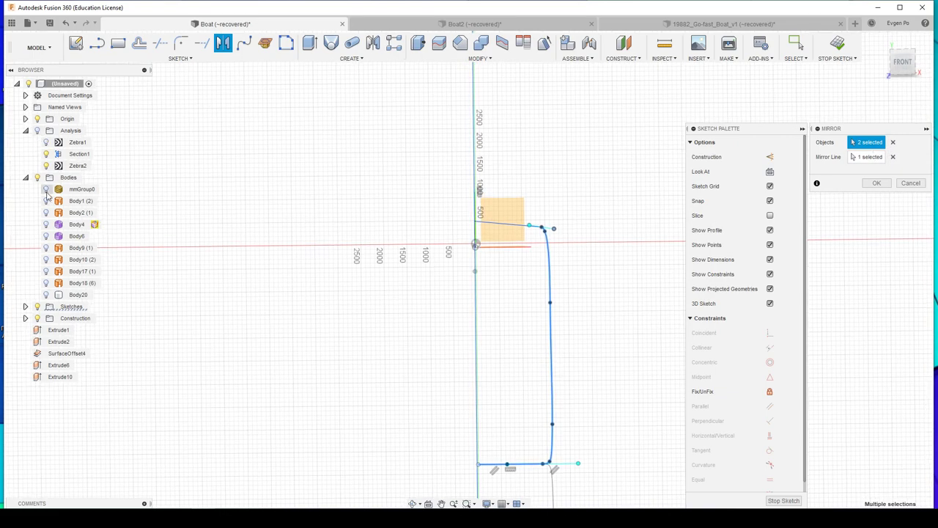
Step: Add the remaining outline curves and confirm the mirror across the centreline
middle_click_drag(261, 184, 389, 207, "shift")
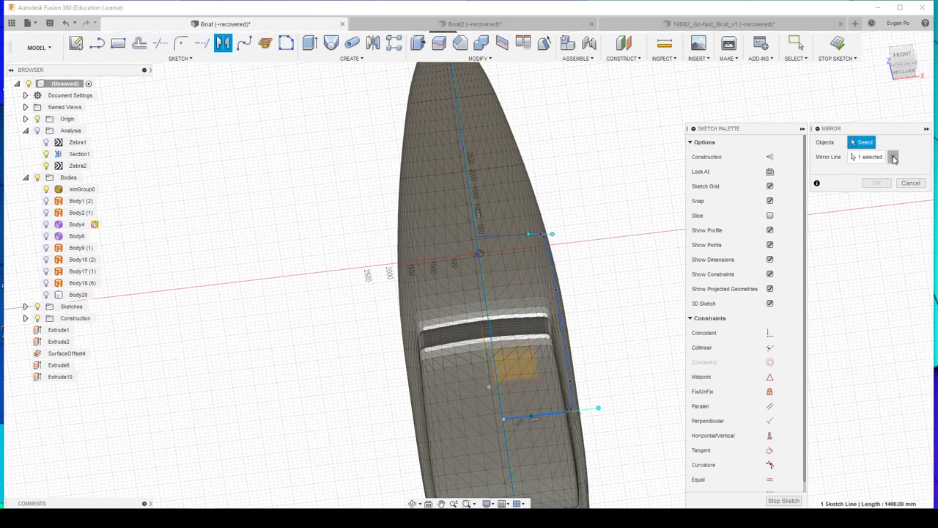
scroll(496, 239, "up", 2)
left_click(552, 244)
scroll(496, 201, "down", 3)
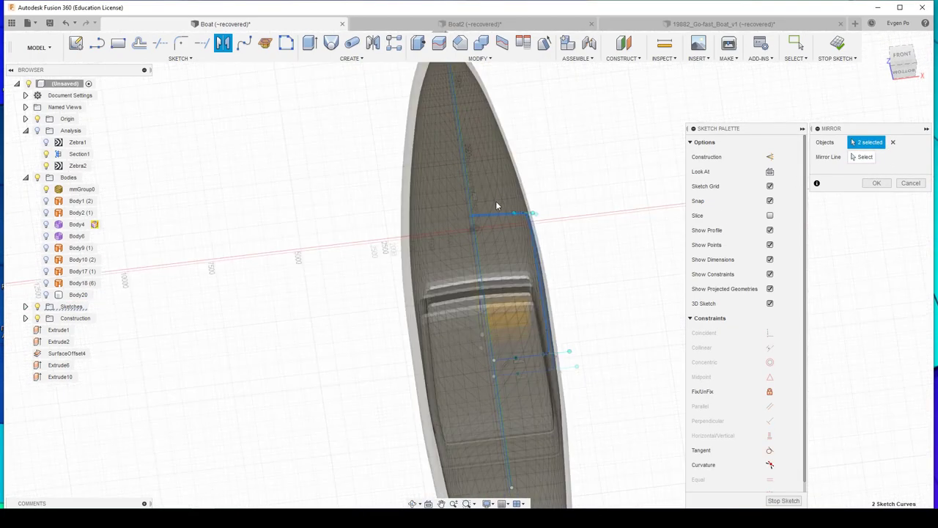
scroll(512, 346, "up", 2)
left_click(504, 342)
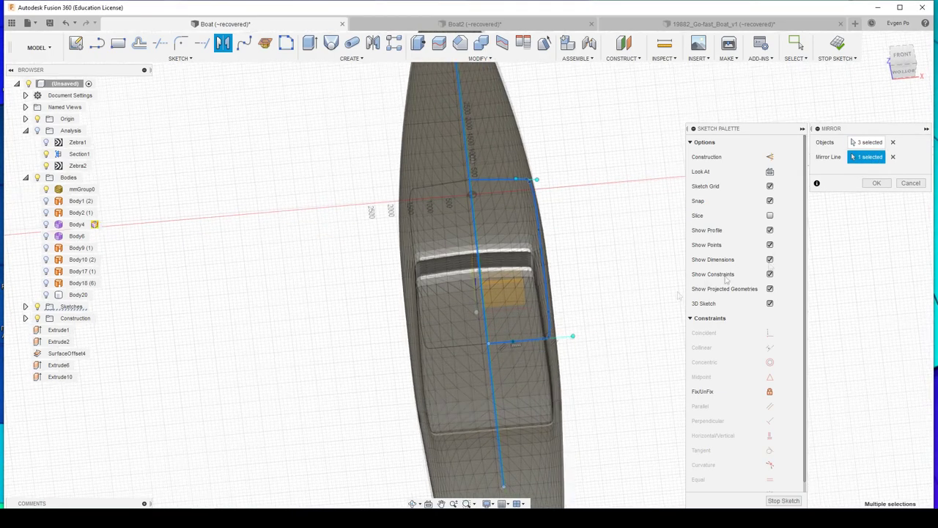
left_click(876, 183)
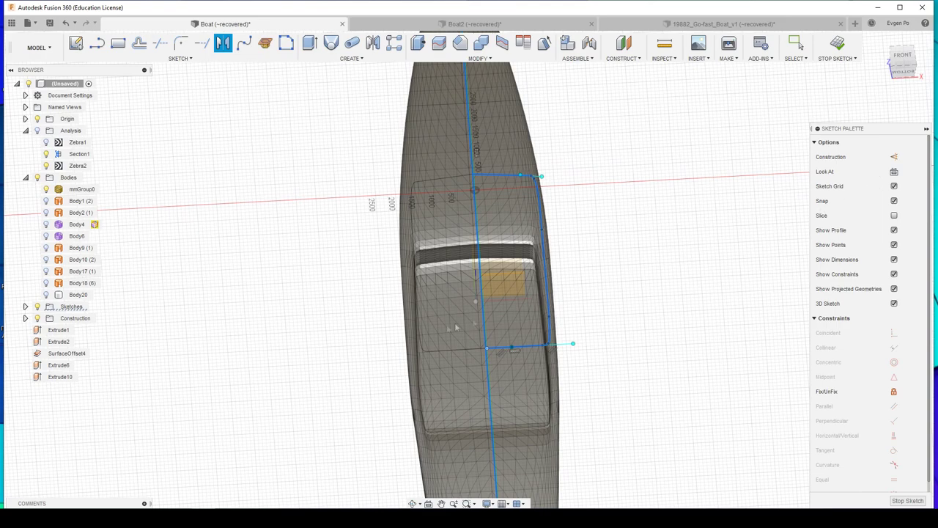
key("Escape")
Step: Draw a short line across the centreline gap to close the deck outline
middle_click_drag(503, 317, 470, 332, "shift")
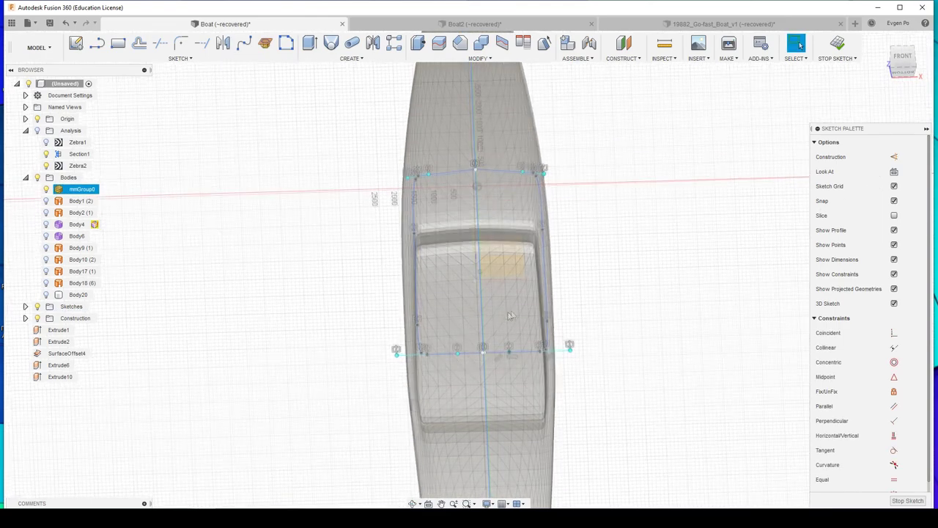
scroll(522, 328, "up", 5)
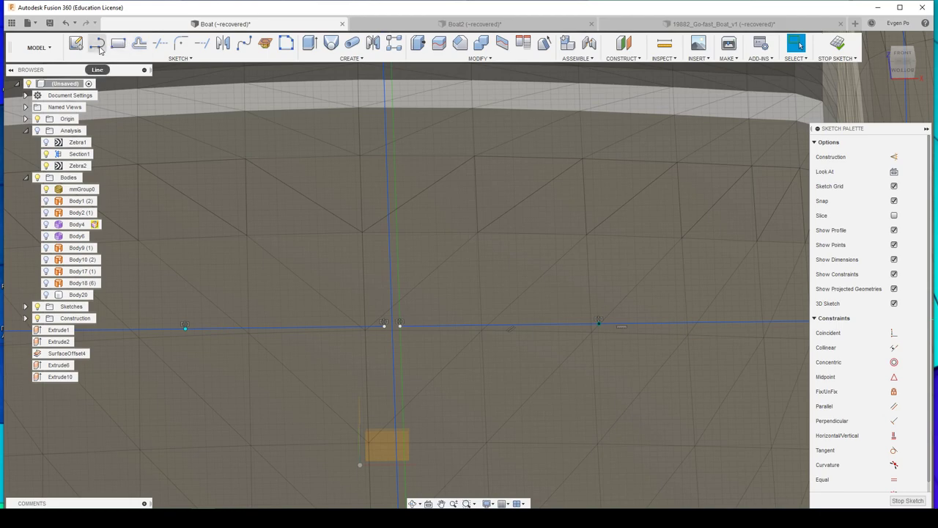
left_click(97, 45)
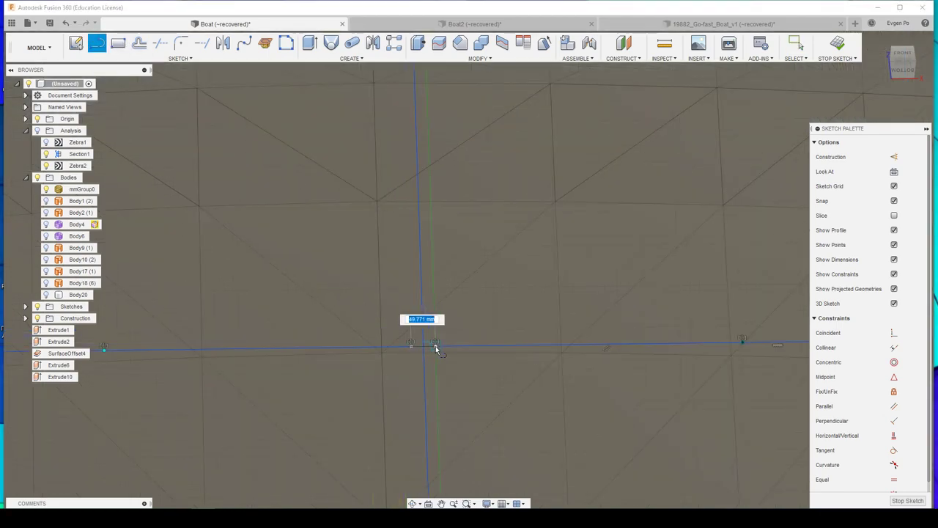
scroll(440, 390, "down", 3)
scroll(438, 392, "down", 2)
scroll(436, 393, "down", 1)
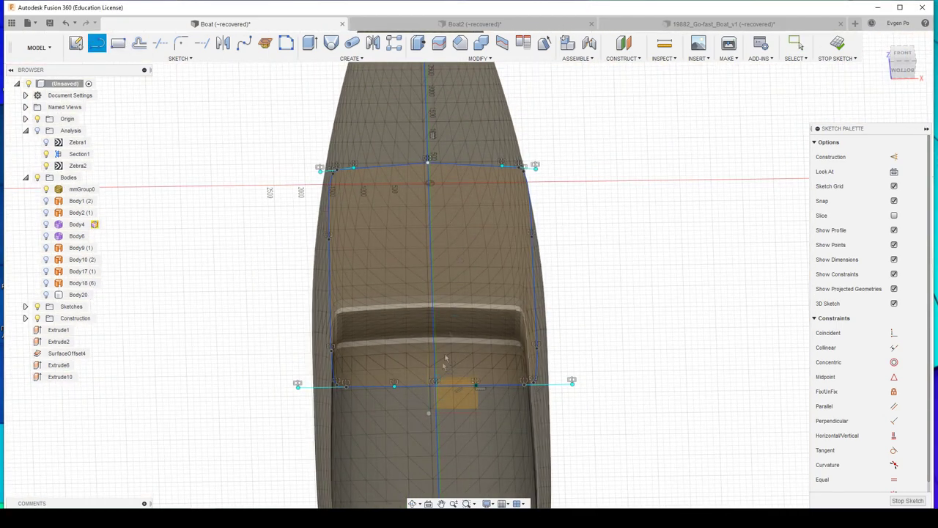
middle_click_drag(252, 63, 306, 48, "shift")
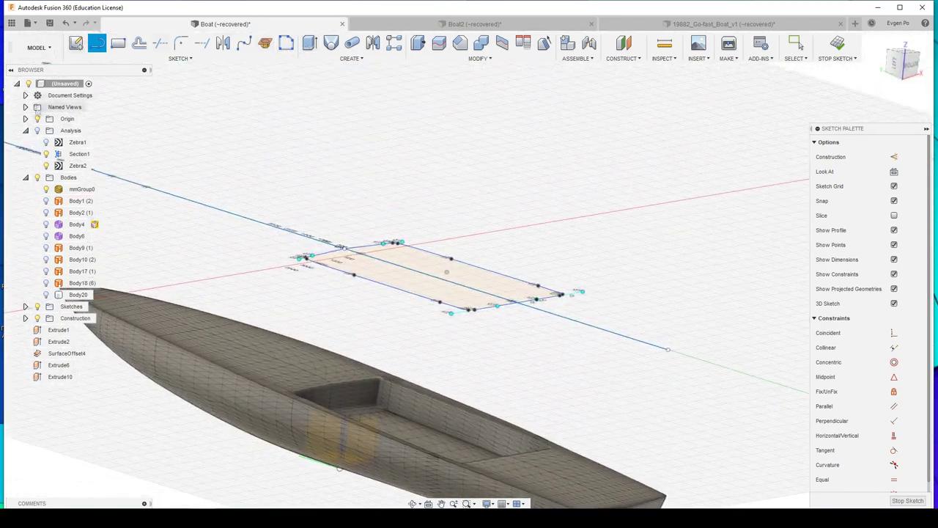
Step: Show the solid decked hull Body20 and hide the mmGroup0 reference mesh
left_click(46, 294)
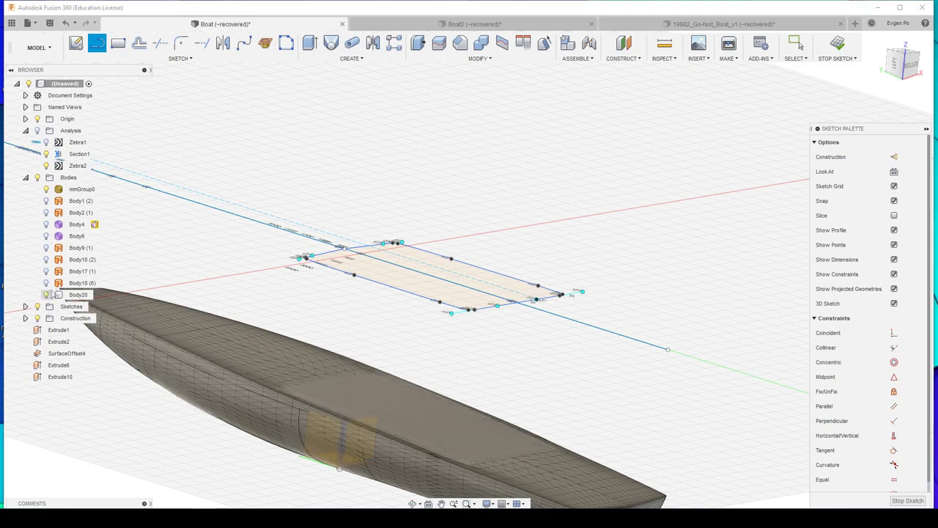
left_click(46, 189)
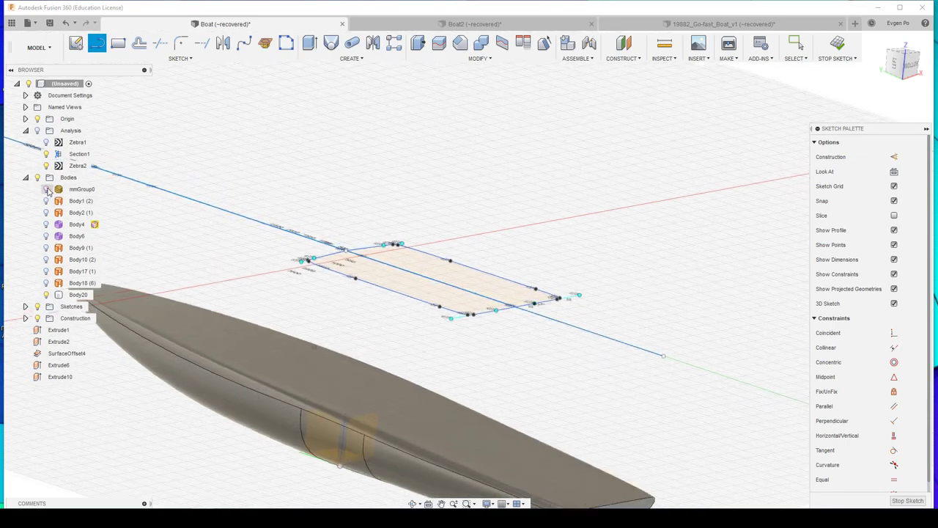
middle_click_drag(183, 147, 233, 66, "shift")
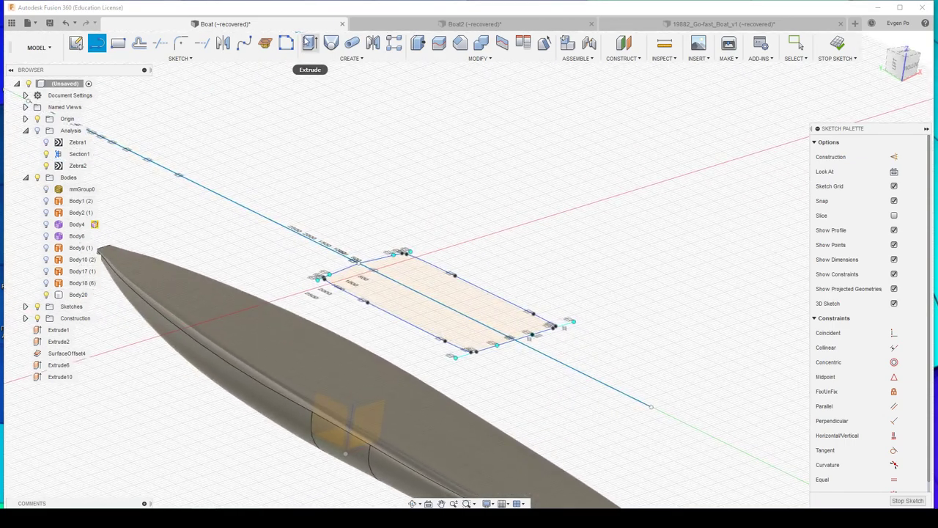
Step: Cut both cockpit profiles 4100 mm down through the hull deck as Extrude12
left_click(308, 43)
left_click(456, 283)
left_click(419, 293)
middle_click_drag(413, 294, 450, 241, "shift")
left_click_drag(450, 242, 441, 359)
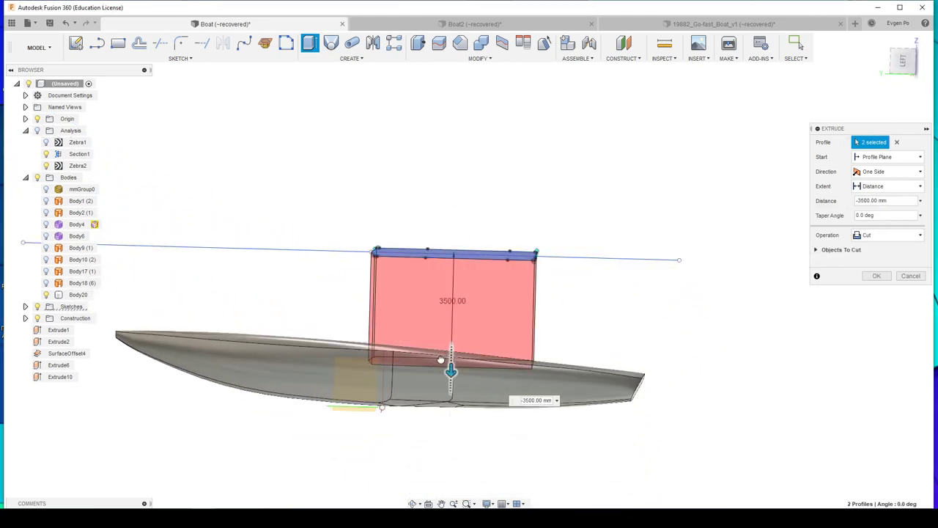
mouse_move(438, 360)
middle_mouse_down("shift")
mouse_move(456, 325)
mouse_move(452, 396)
middle_mouse_up("shift")
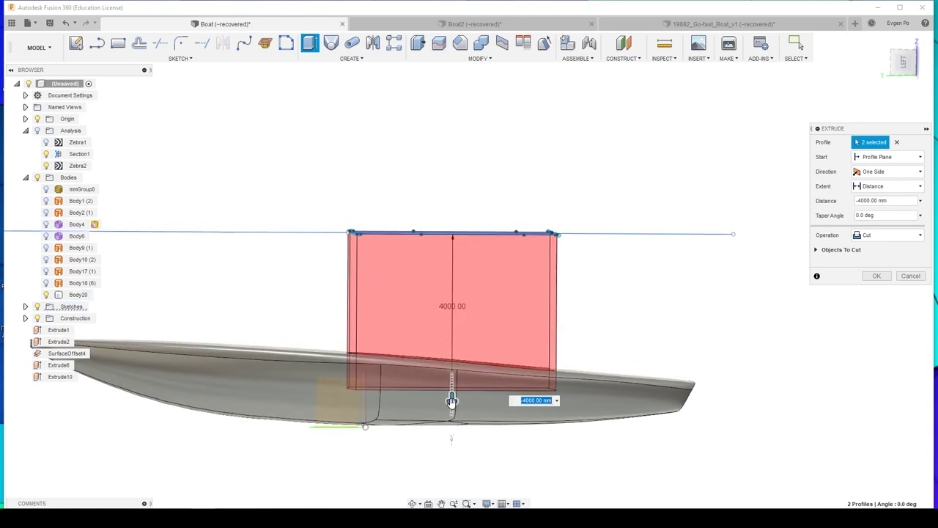
left_click_drag(452, 410, 452, 418)
mouse_move(451, 418)
middle_mouse_down("shift")
mouse_move(433, 392)
mouse_move(431, 424)
mouse_move(416, 411)
mouse_move(413, 466)
middle_mouse_up("shift")
key("Return")
middle_click_drag(755, 334, 452, 288, "shift")
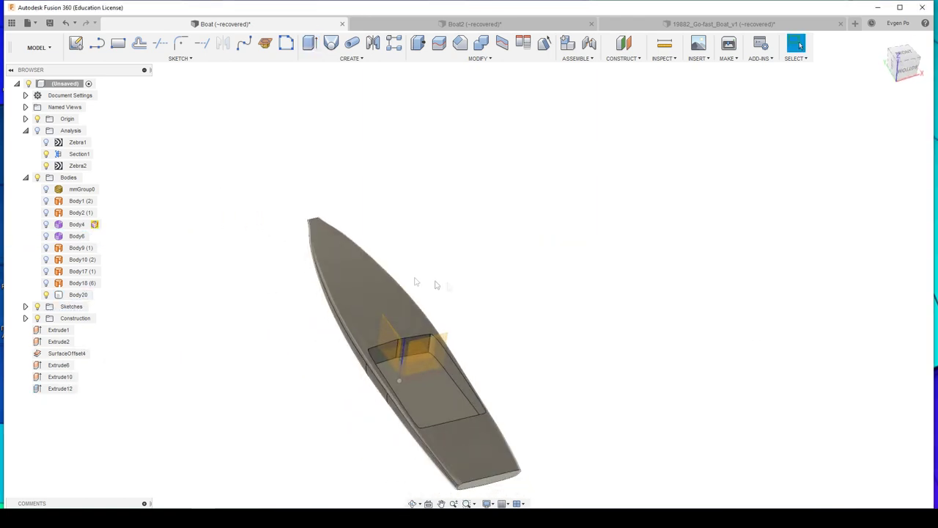
Step: Unhide the mmGroup0 mesh and move it 7000 mm along X, beside the cut hull
left_click(46, 189)
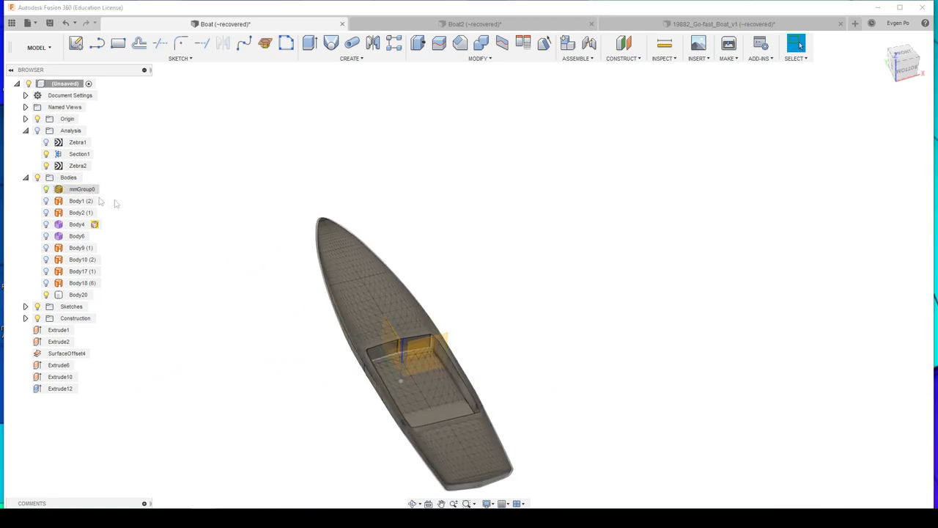
left_click(82, 189)
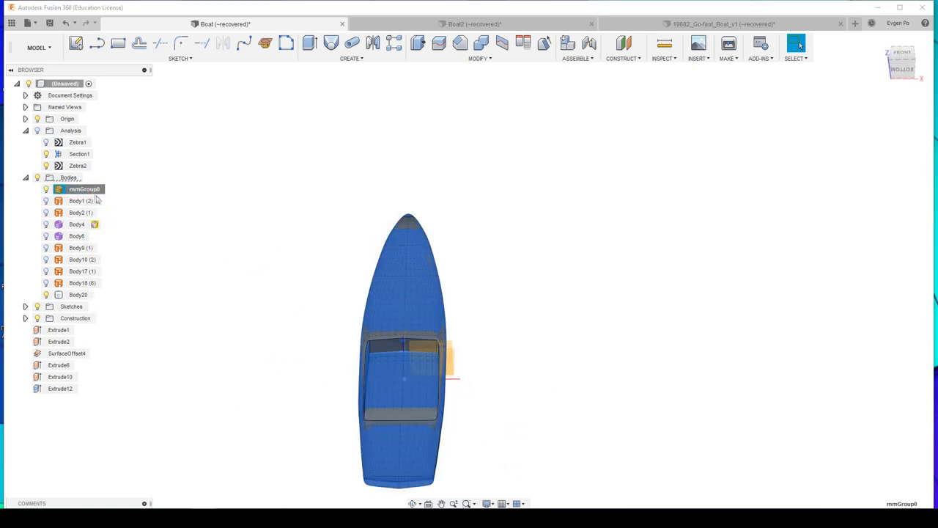
key("m")
left_click_drag(431, 357, 592, 356)
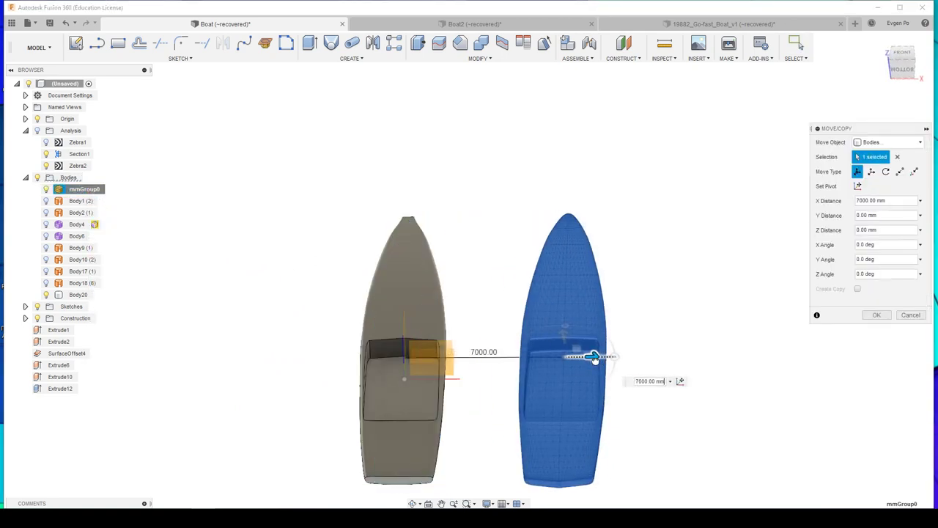
mouse_move(612, 357)
middle_mouse_down("shift")
mouse_move(506, 392)
mouse_move(496, 385)
middle_mouse_up("shift")
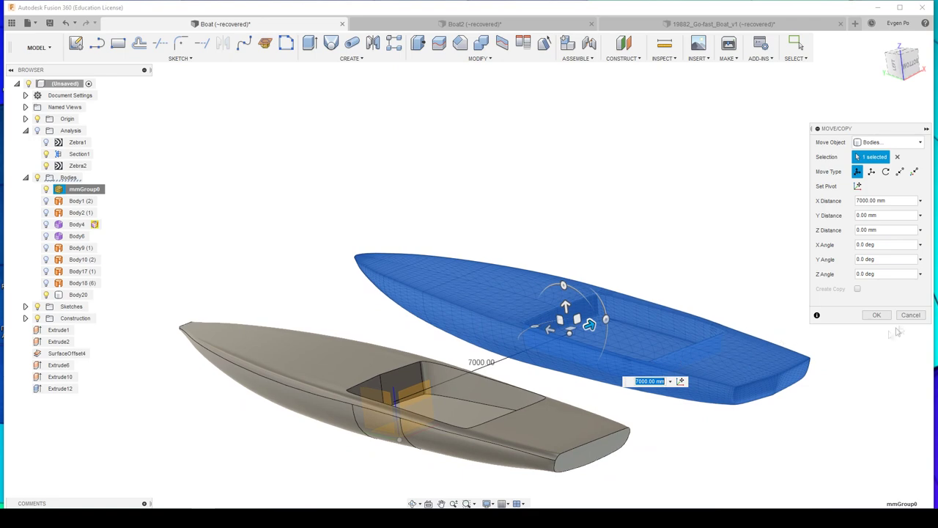
left_click(877, 315)
Step: Orbit to inspect both hulls from top, bow-on and three-quarter views, then switch to Boat2
middle_click_drag(742, 324, 740, 324, "shift")
mouse_move(369, 406)
middle_mouse_down("shift")
mouse_move(520, 315)
mouse_move(521, 302)
mouse_move(585, 387)
middle_mouse_up("shift")
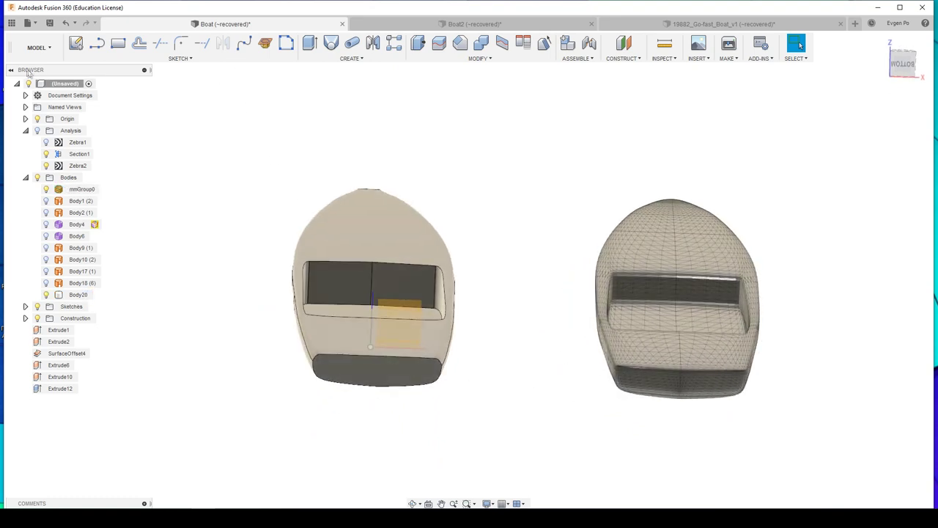
mouse_move(31, 53)
middle_mouse_down("shift")
mouse_move(352, 165)
mouse_move(339, 163)
middle_mouse_up("shift")
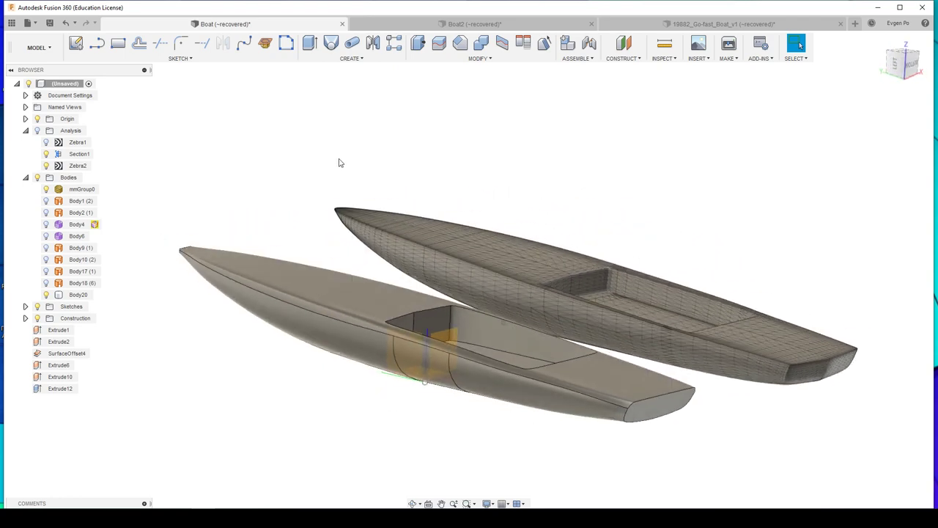
left_click(474, 23)
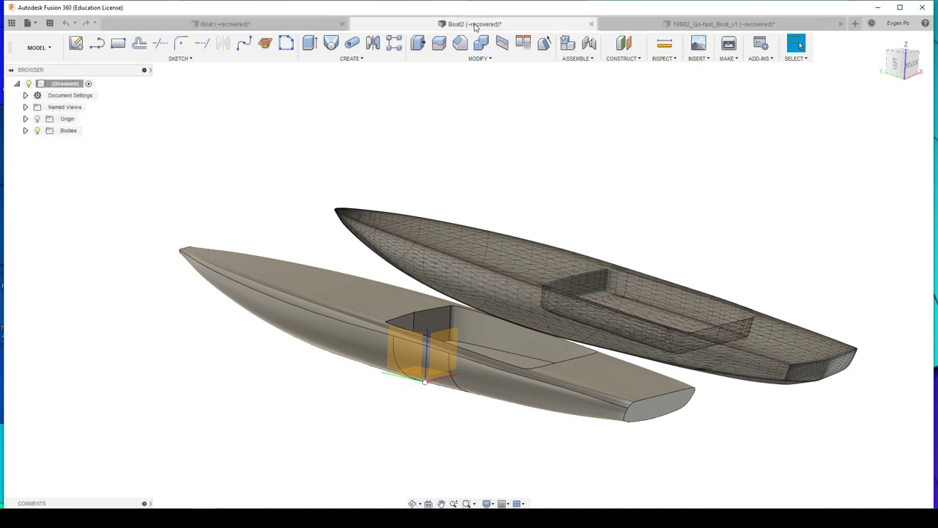
Step: Glance at Boat2 from a low side angle, then view the 19882_Go-fast_Boat_v1 model in three-quarter
mouse_move(491, 234)
middle_mouse_down("shift")
mouse_move(555, 195)
mouse_move(548, 188)
middle_mouse_up("shift")
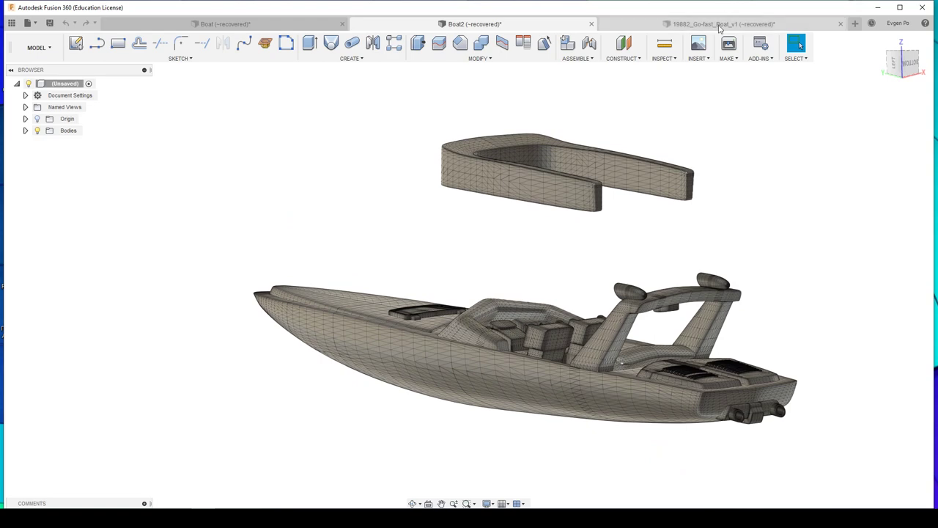
left_click(718, 24)
middle_click_drag(507, 330, 509, 333, "shift")
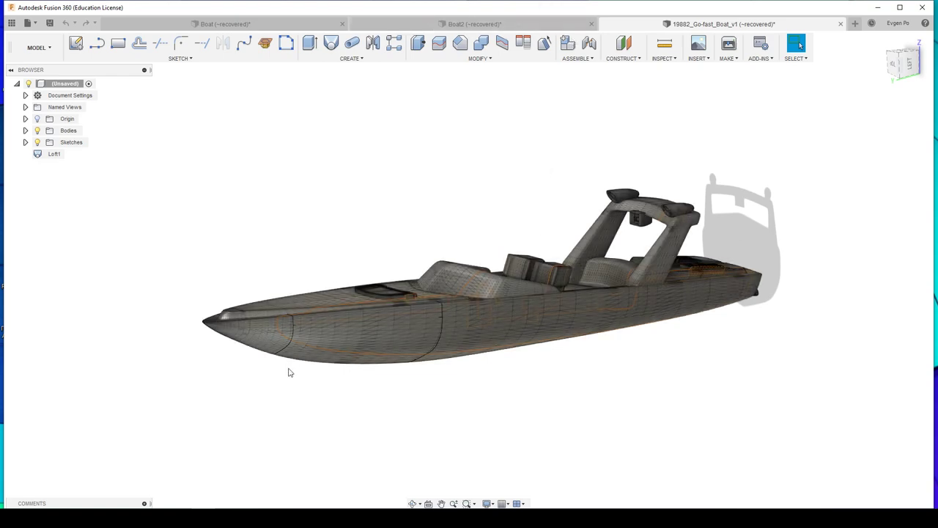